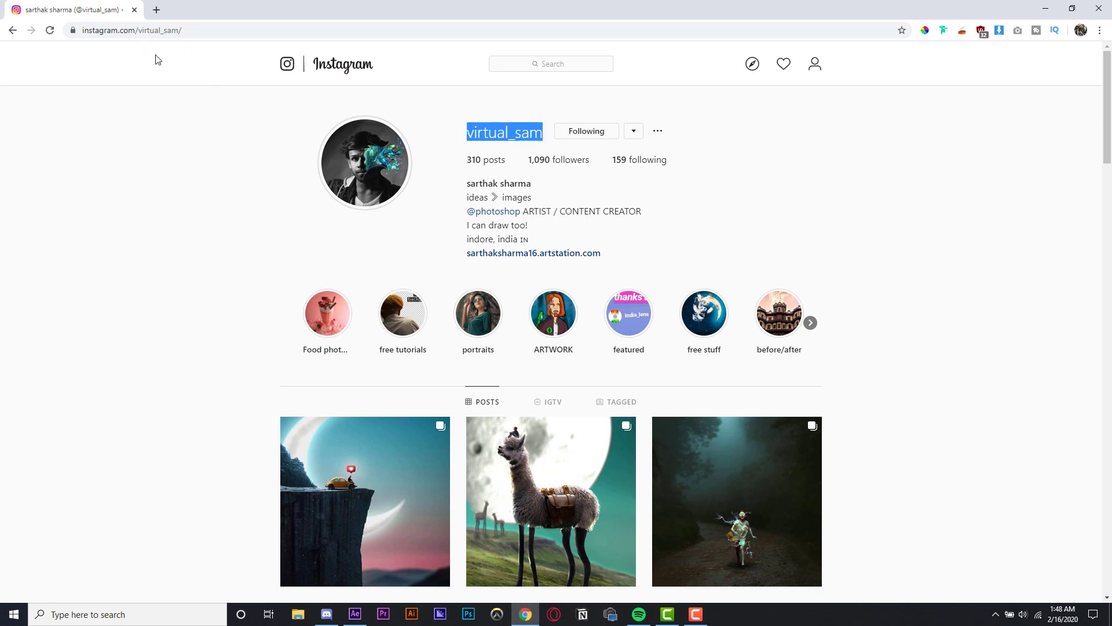
- Browse the Instagram profile's posts and open the flying saucer post, viewing its second image
scroll(255, 232, down, 8)
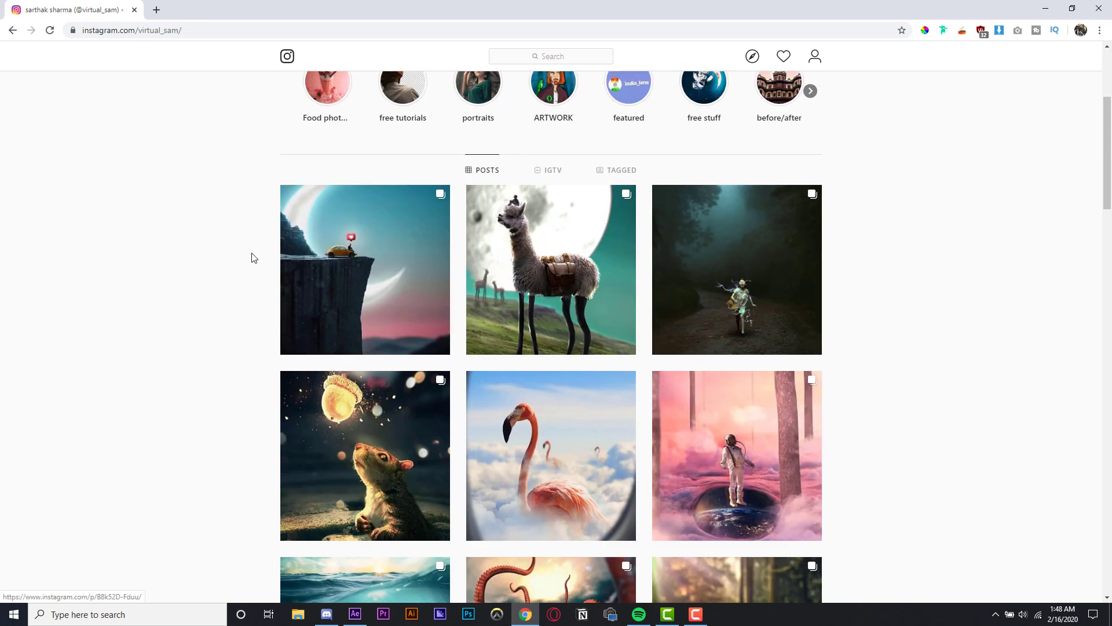
scroll(249, 255, up, 8)
scroll(234, 250, down, 13)
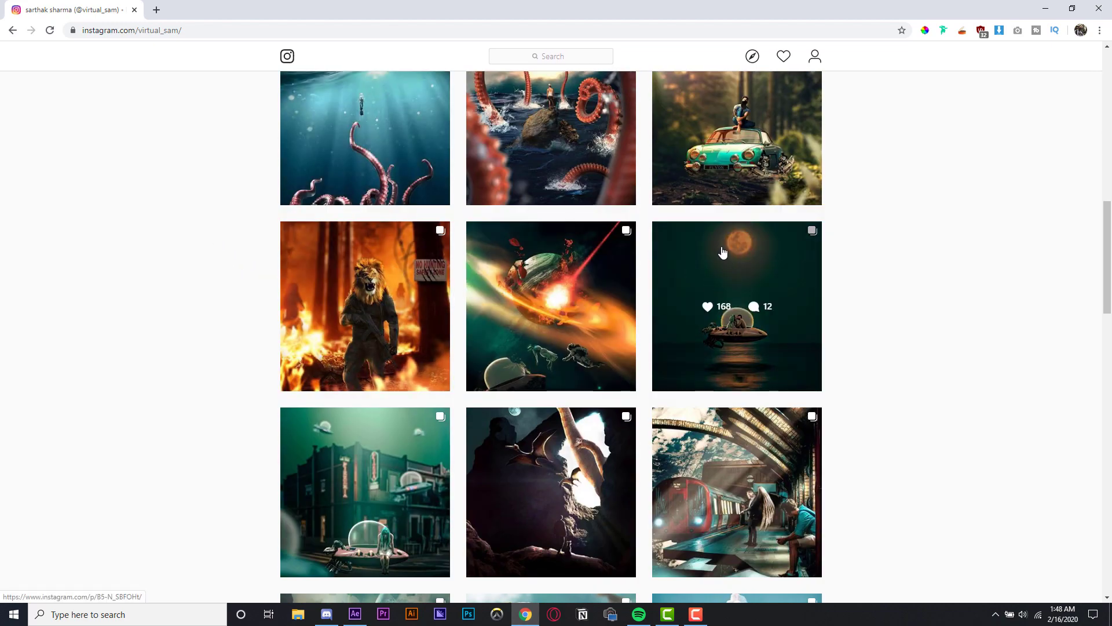
click(723, 252)
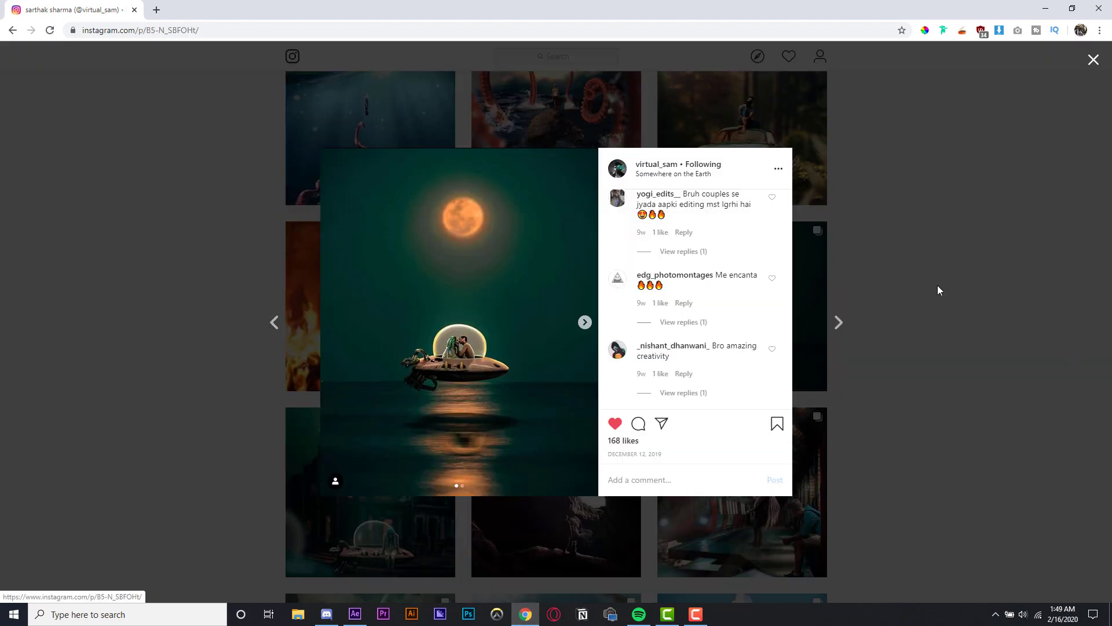
click(585, 323)
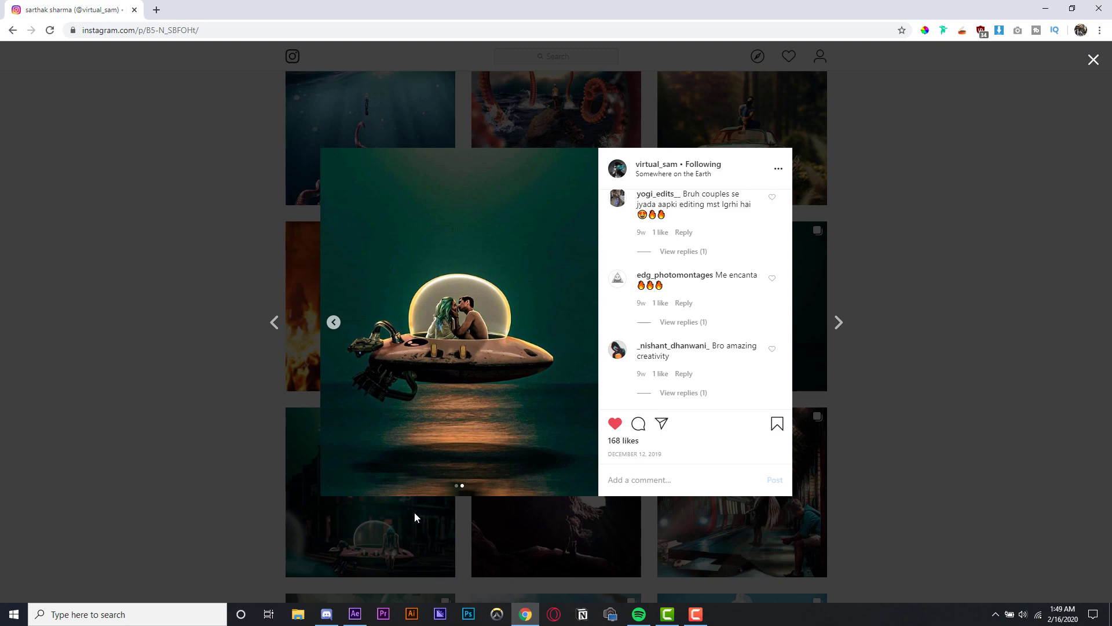
- Switch to After Effects and play previews of the saucer compositions
mouse_move(355, 613)
click(357, 558)
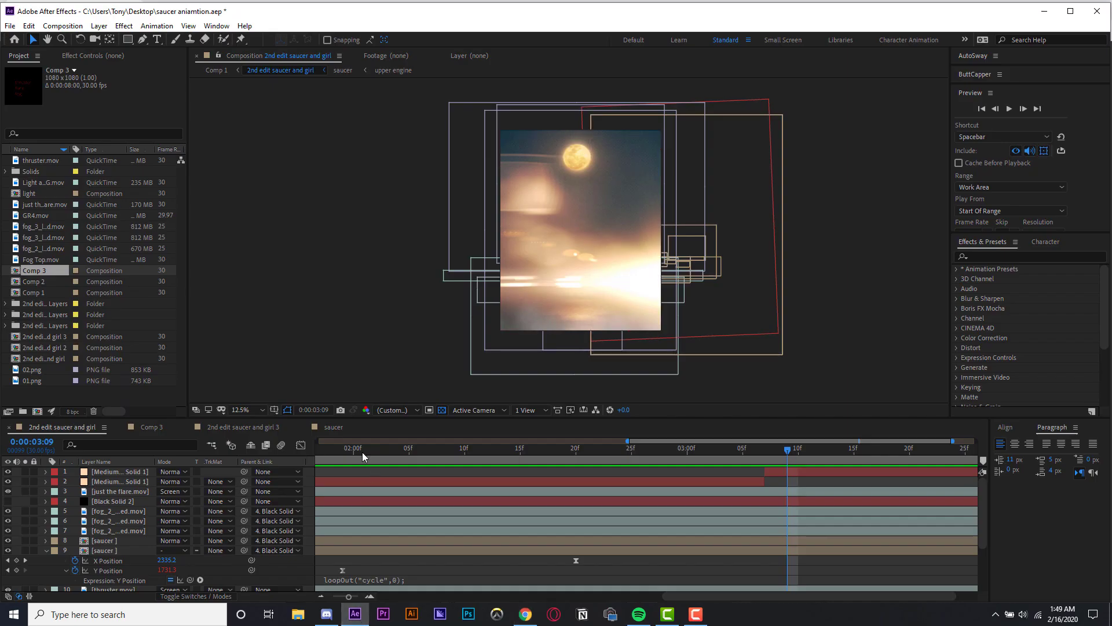
key(space)
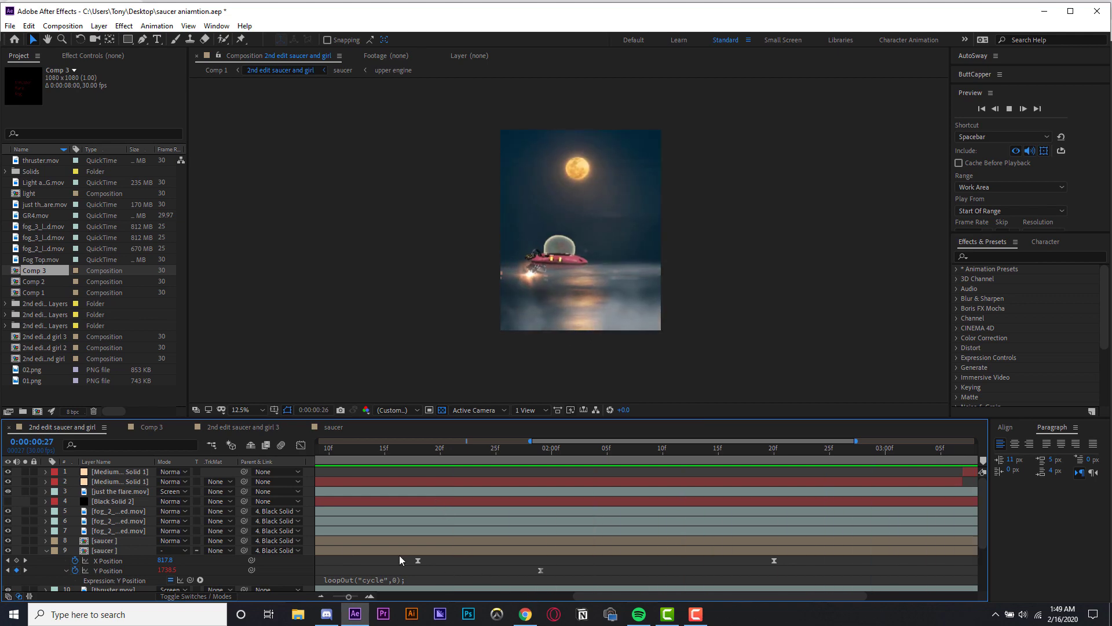
click(262, 427)
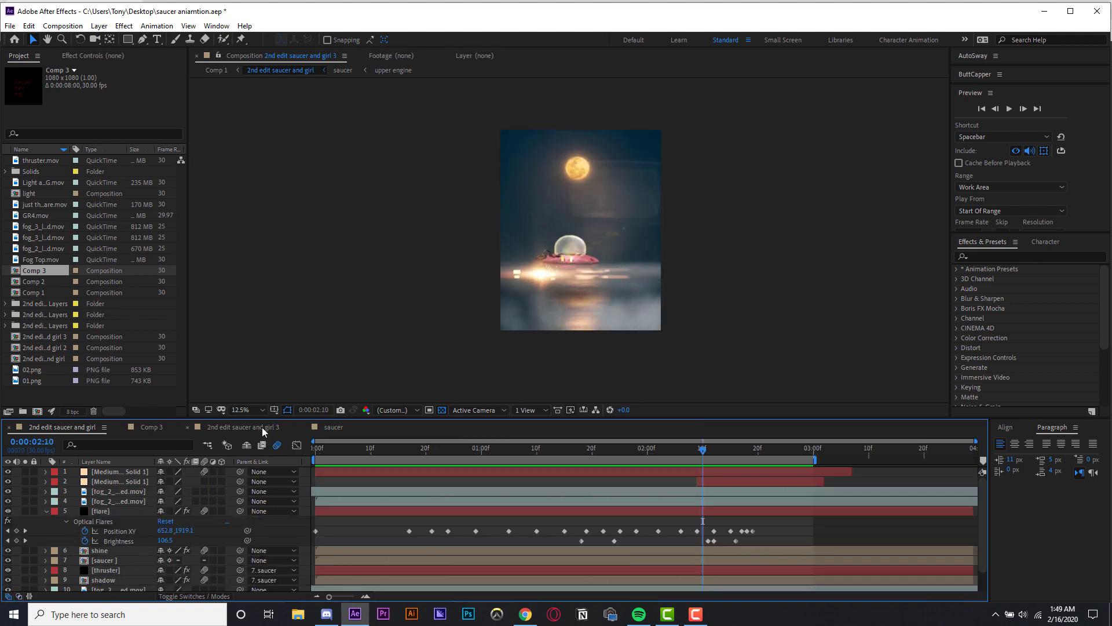
key(space)
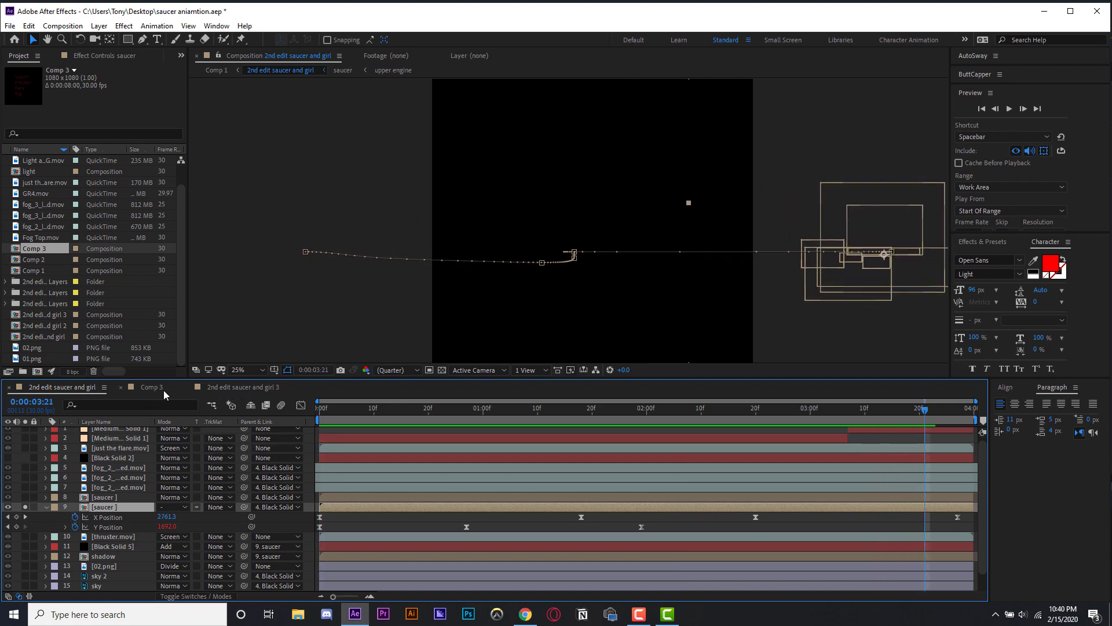
- In the '2nd edit saucer and girl 3' composition, separate the saucer layer's Position into X and Y dimensions
click(226, 387)
key(p)
right_click(94, 442)
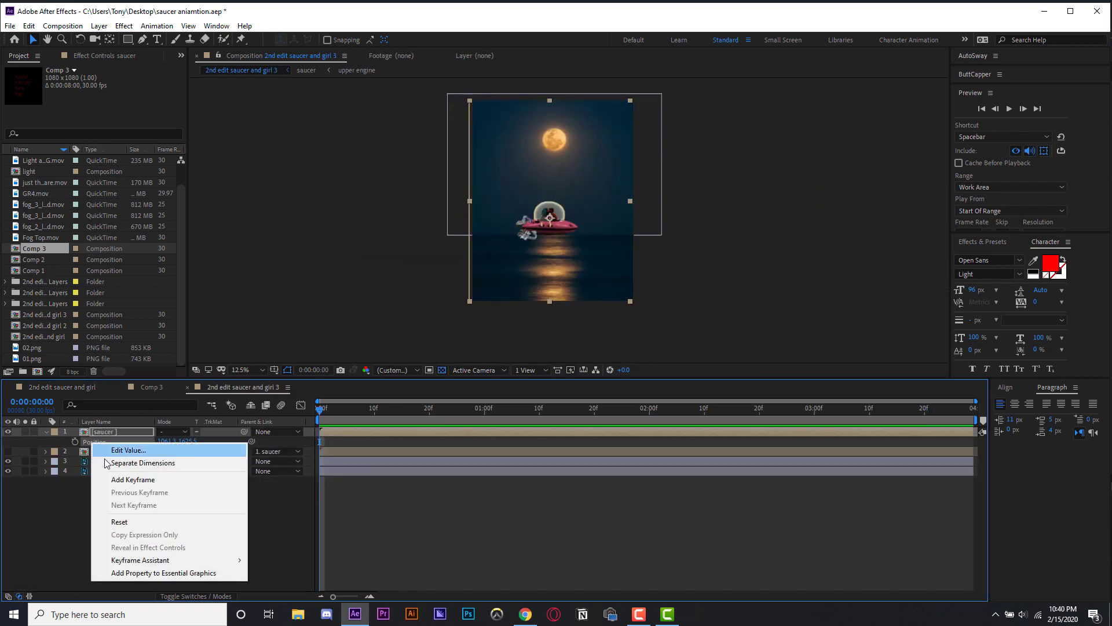
click(108, 462)
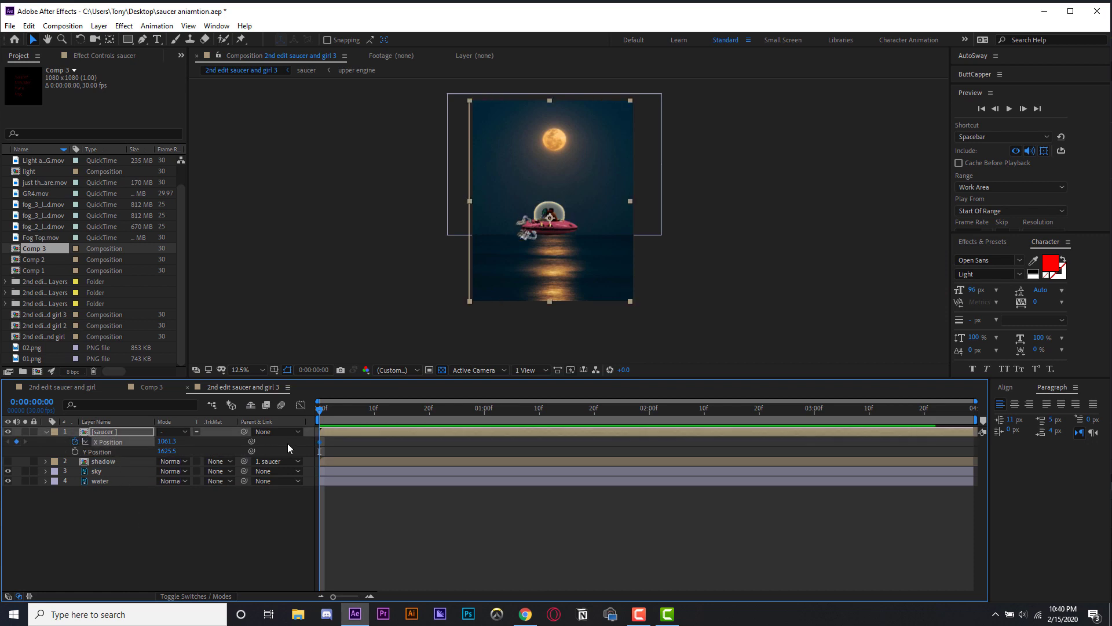
- Keyframe the saucer's X Position to slide in from off-frame left, ending at about 20 frames
drag(318, 442, 467, 449)
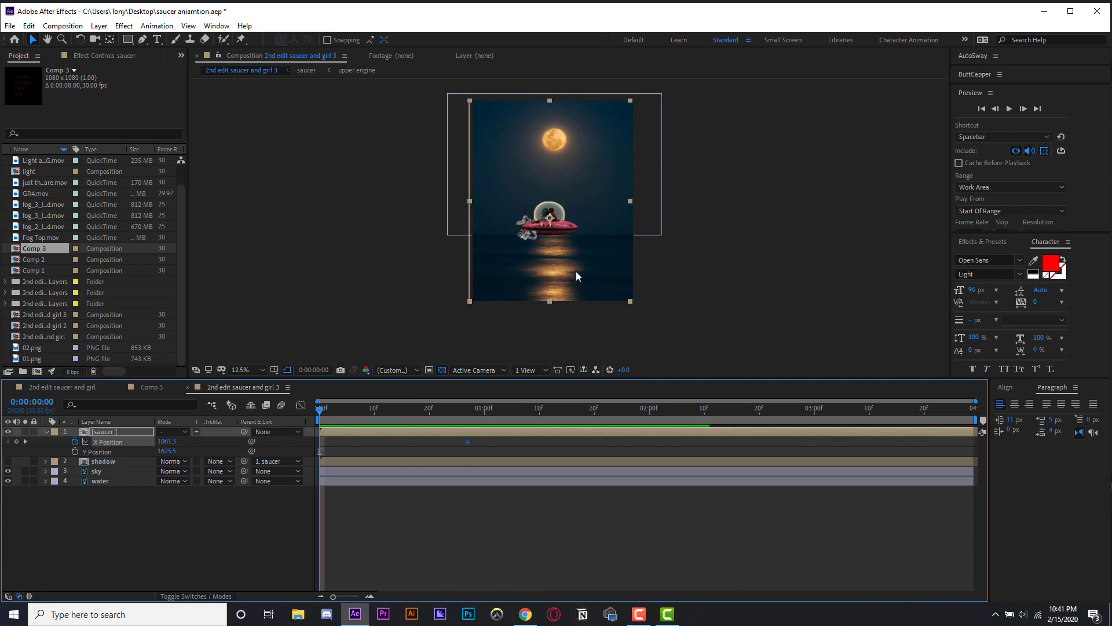
drag(576, 273, 474, 281)
key(space)
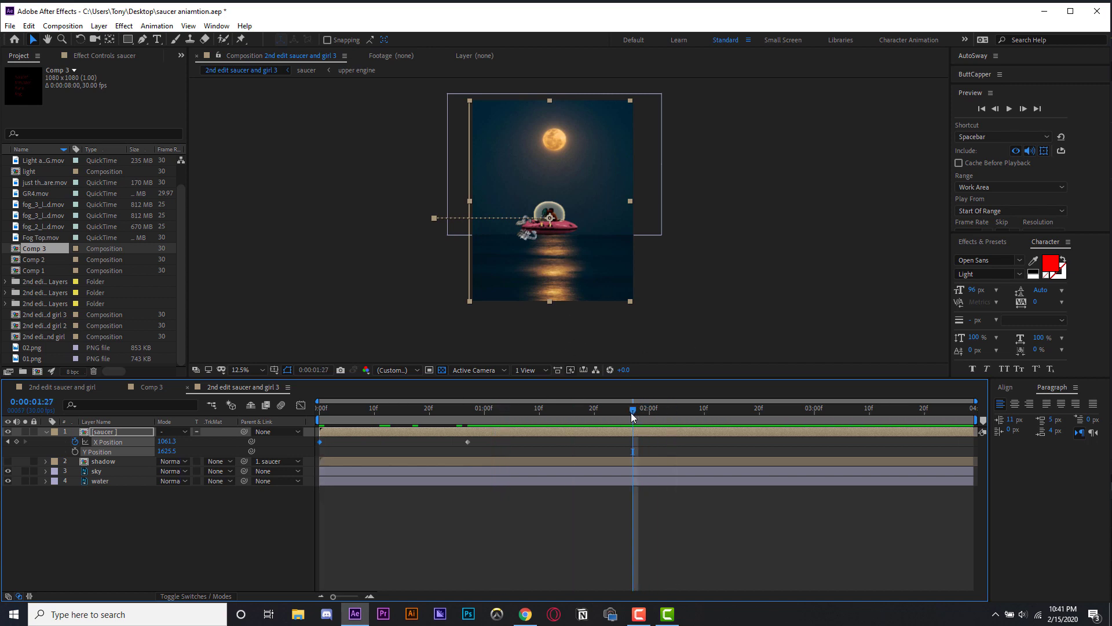
drag(635, 412, 318, 427)
drag(464, 442, 585, 442)
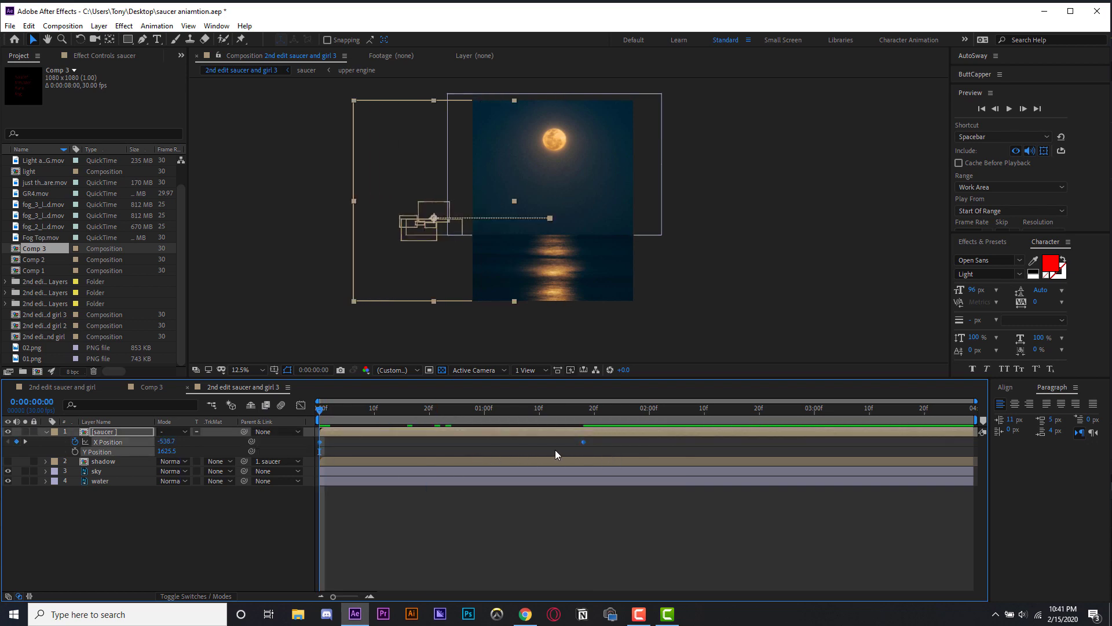
- Apply Easy Ease to both X Position keyframes and show their curve in the Graph Editor
right_click(584, 442)
mouse_move(666, 582)
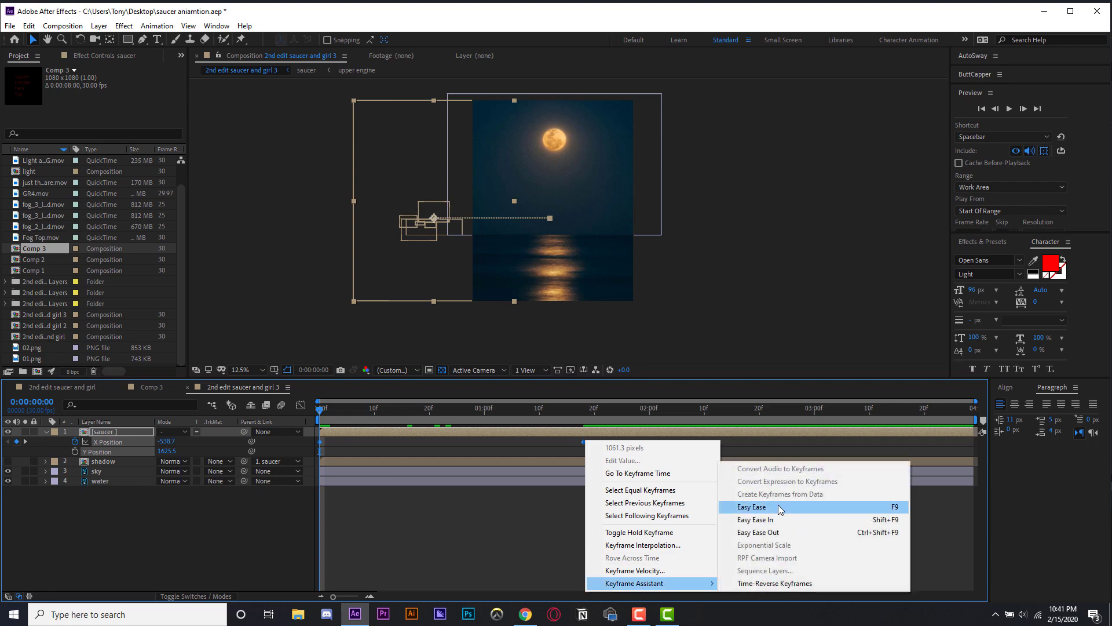
click(778, 505)
click(301, 405)
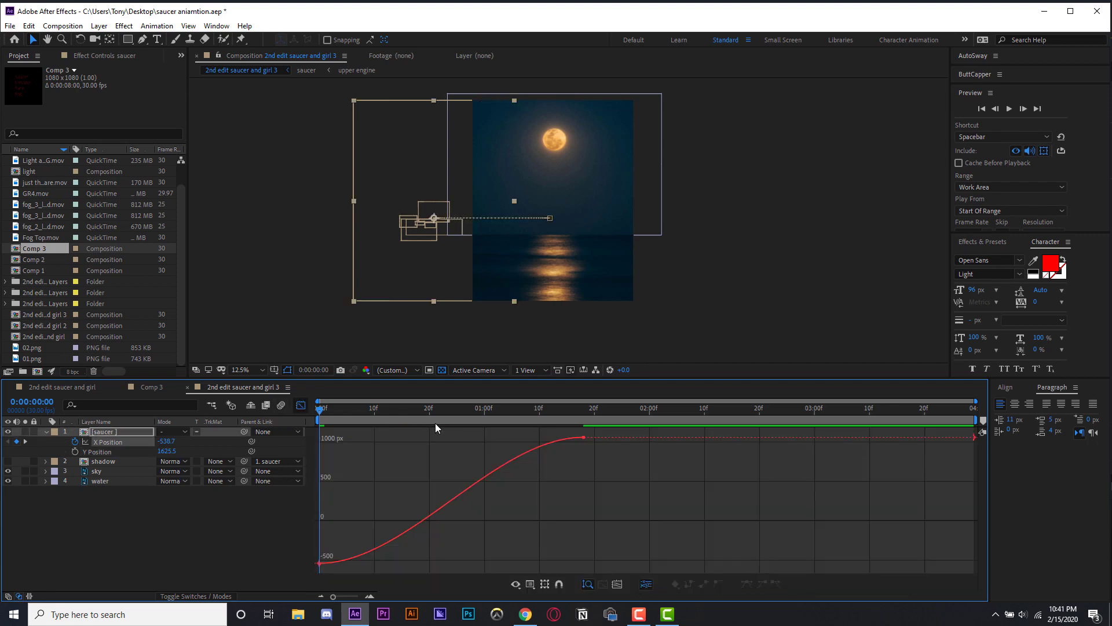
drag(601, 437, 279, 571)
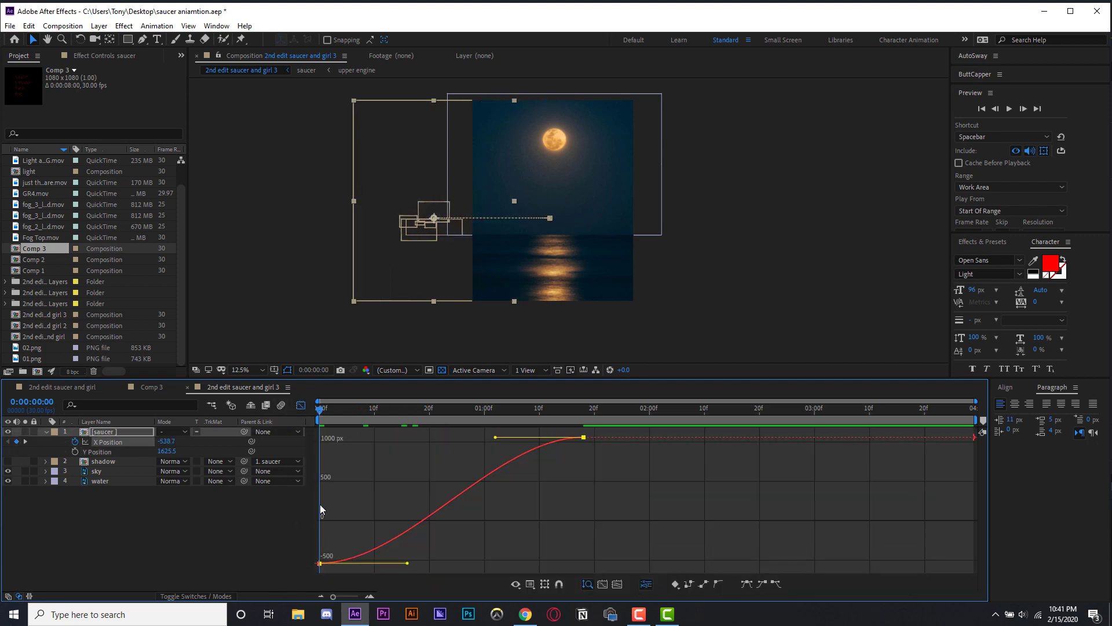
key(space)
key(space)
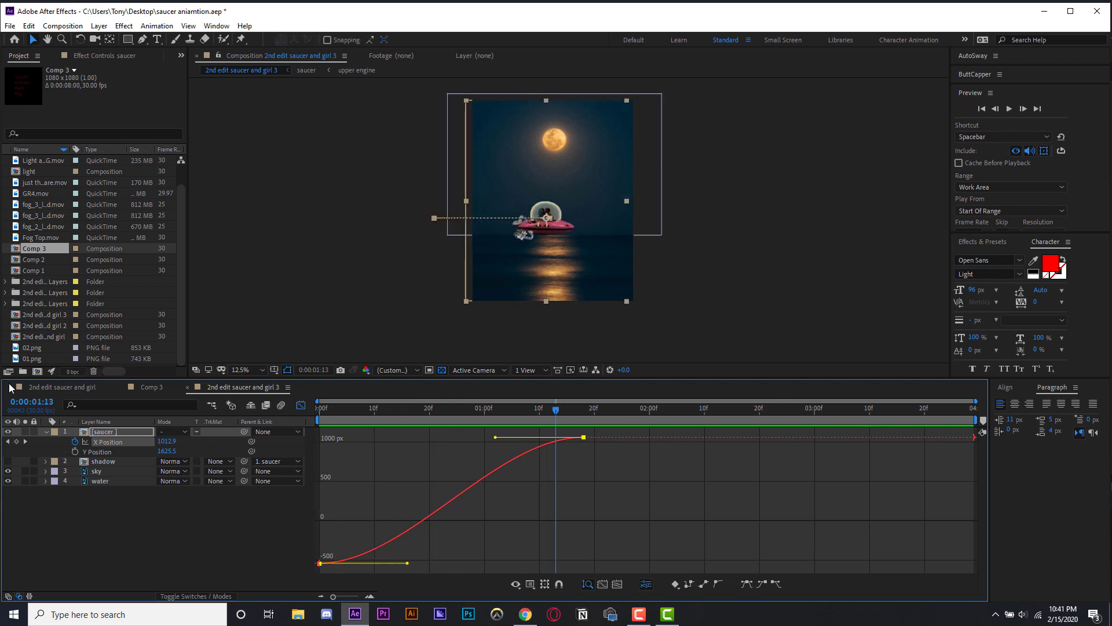
- Examine the saucer's position graph in the original '2nd edit saucer and girl' composition for reference
click(76, 389)
drag(813, 514, 293, 544)
click(300, 407)
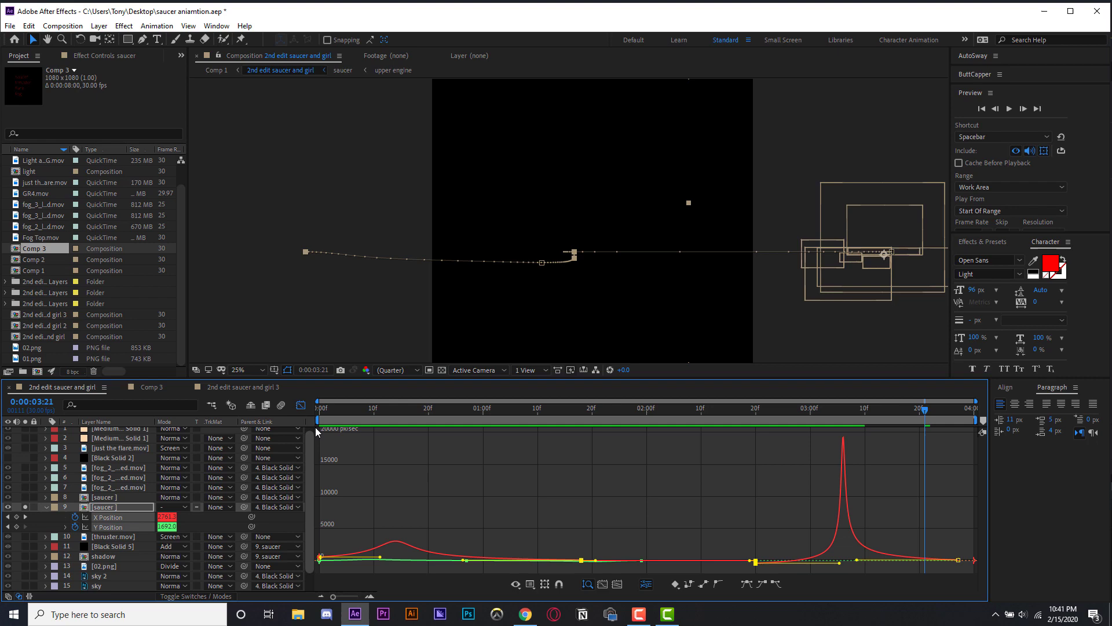
click(435, 536)
click(369, 596)
click(244, 387)
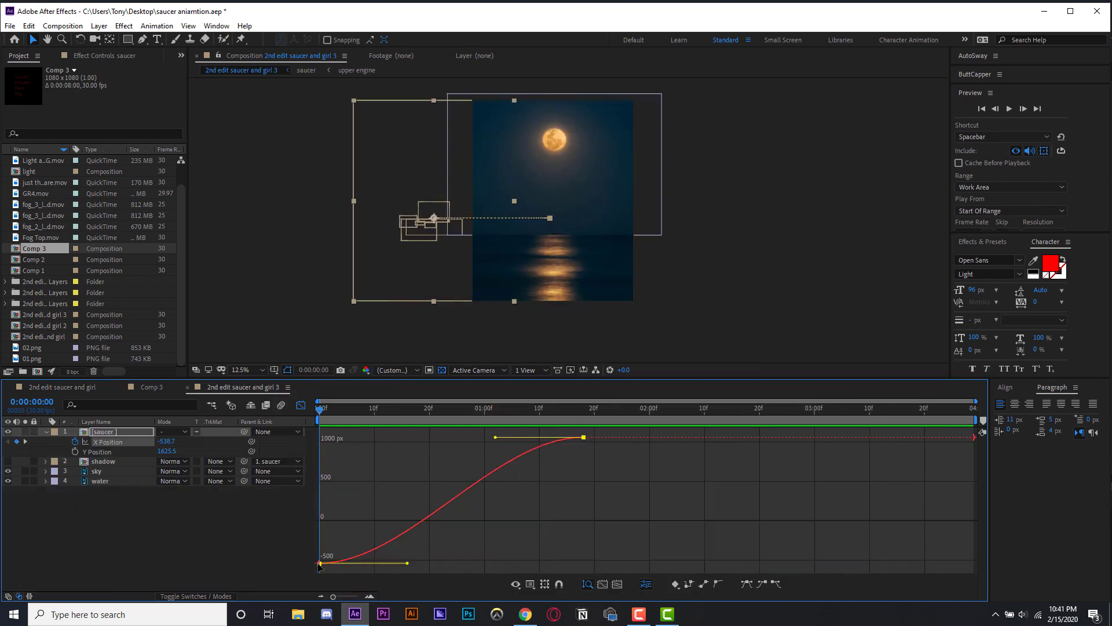
- Lengthen the end keyframe's incoming handle so the saucer arrives with a long ease-in
drag(496, 438, 321, 440)
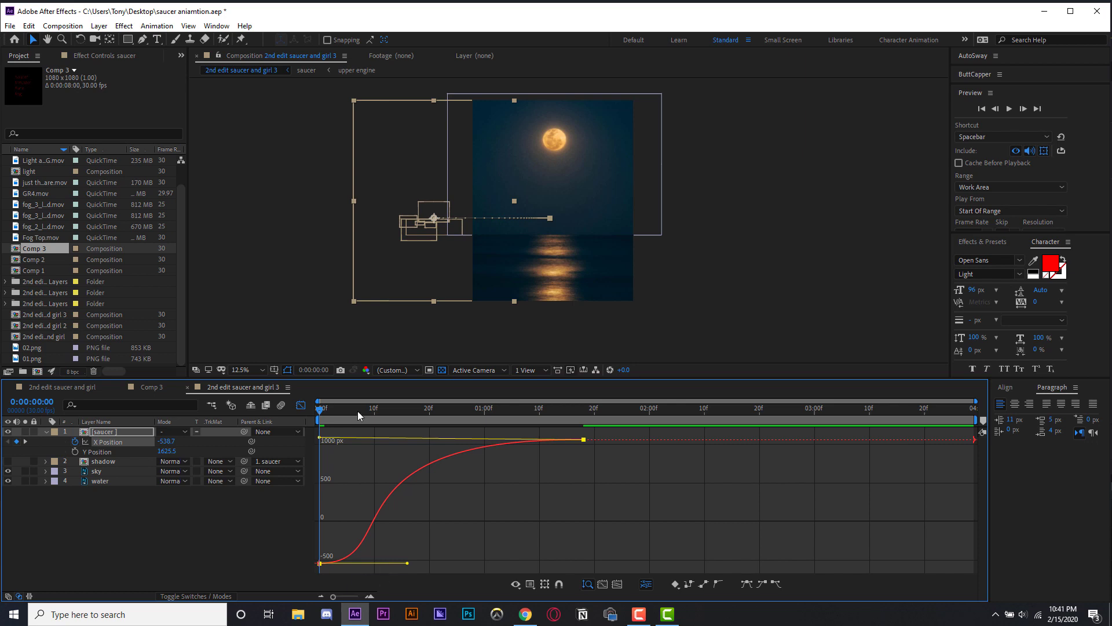
key(space)
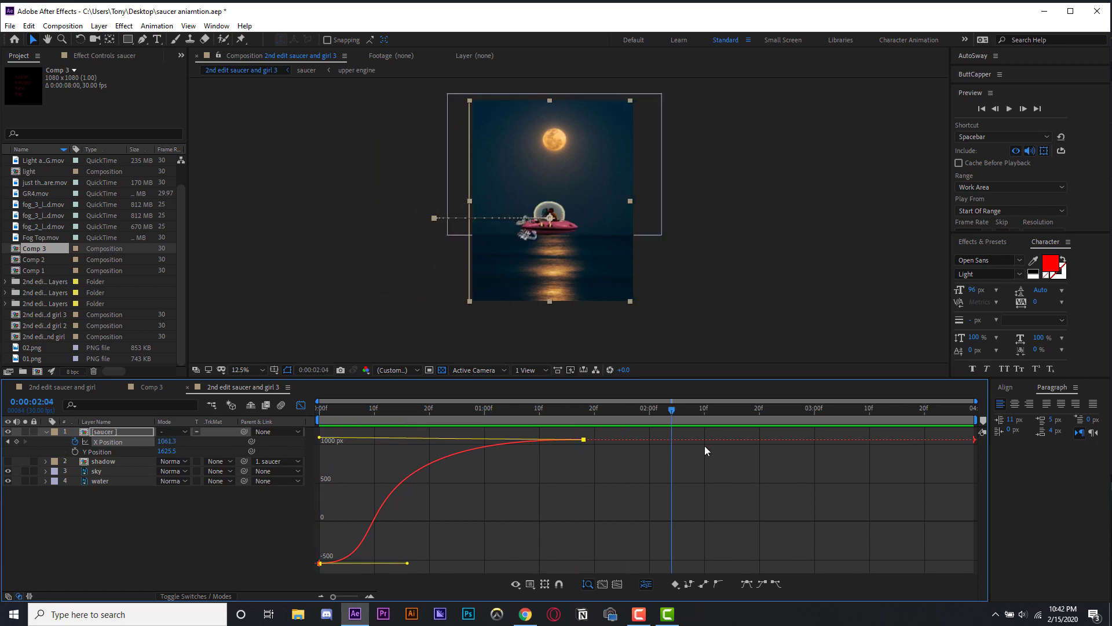
- Add an X Position keyframe after the peak that pulls the saucer slightly back to the left
click(704, 451)
drag(168, 443, 3, 444)
drag(609, 461, 599, 462)
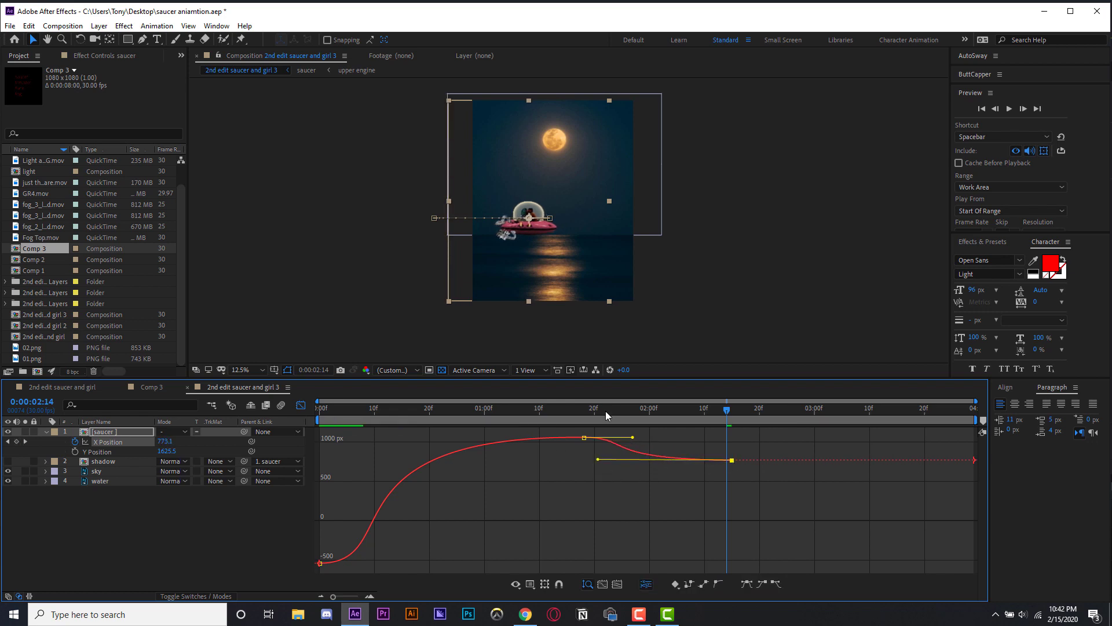
drag(606, 412, 562, 410)
- Adjust the peak keyframe's handles and move the settle keyframe to about 3:08
key(space)
key(space)
click(577, 410)
click(584, 438)
drag(732, 462, 853, 462)
click(624, 436)
click(584, 438)
drag(672, 439, 640, 437)
- Move the settle keyframe back to about 2:17 and preview the motion
key(space)
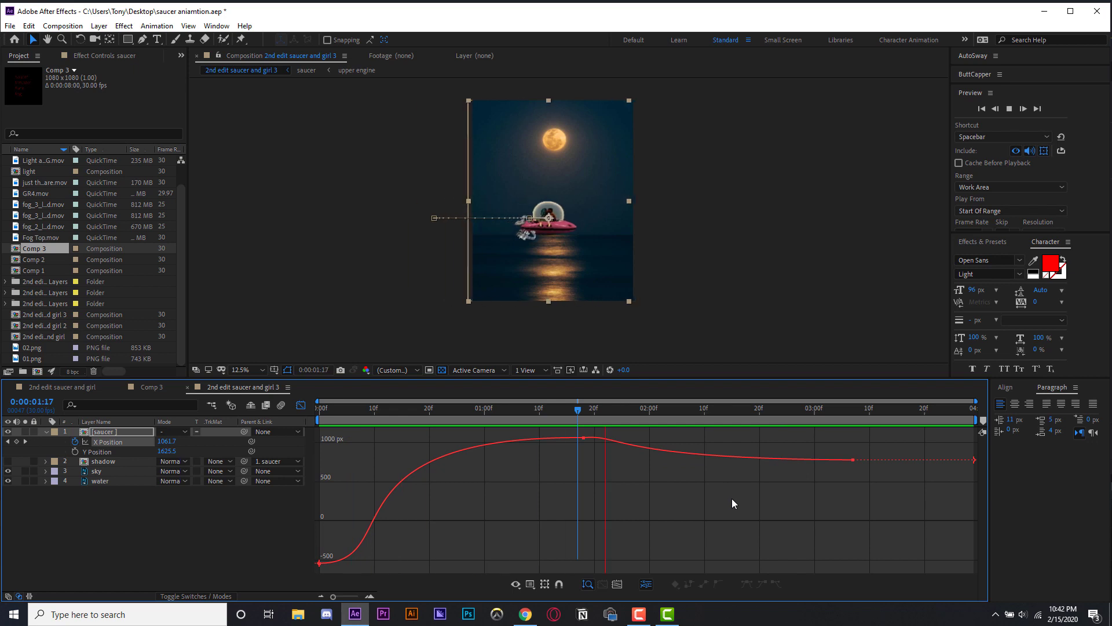
click(853, 459)
drag(853, 460, 743, 460)
- Reshape the settle keyframe's incoming handle to smooth the dip after the peak
key(space)
key(space)
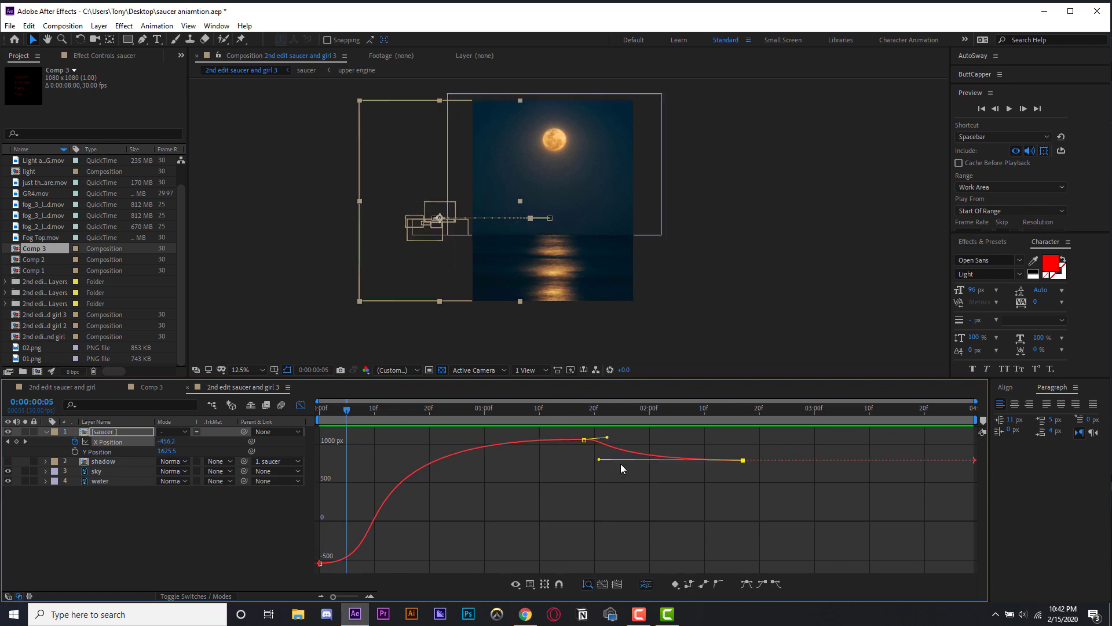
drag(599, 460, 656, 457)
key(space)
click(673, 492)
key(space)
click(658, 454)
click(742, 458)
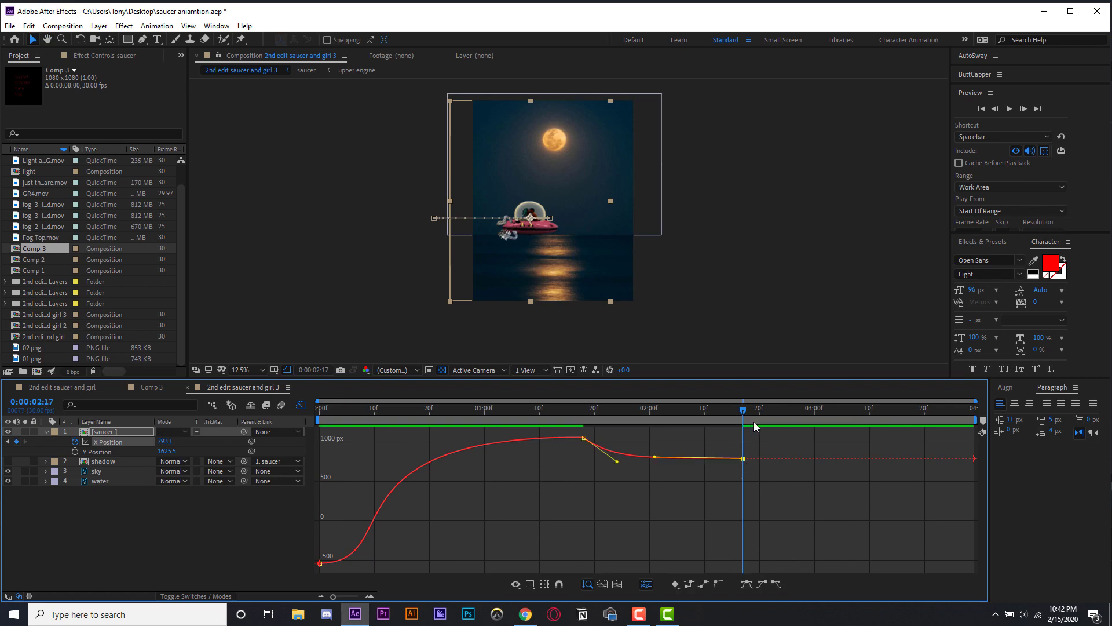
- Add a final X Position keyframe near 3:11 that sends the saucer off frame to the right
drag(166, 441, 312, 445)
drag(765, 513, 837, 509)
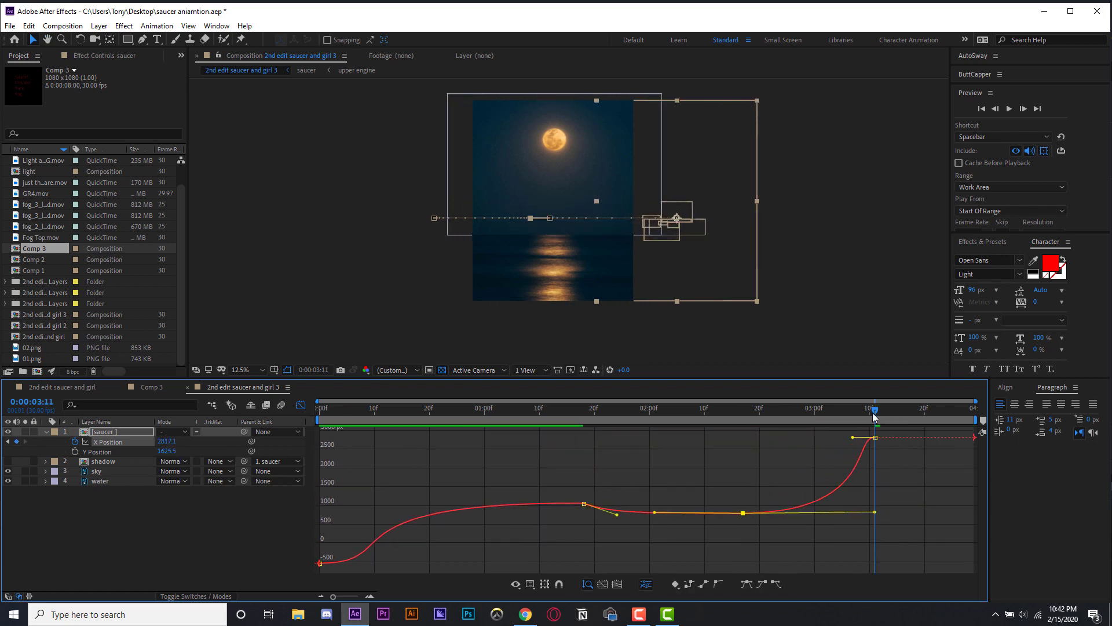
- Preview the saucer's exit motion
key(space)
click(792, 554)
drag(874, 416, 710, 413)
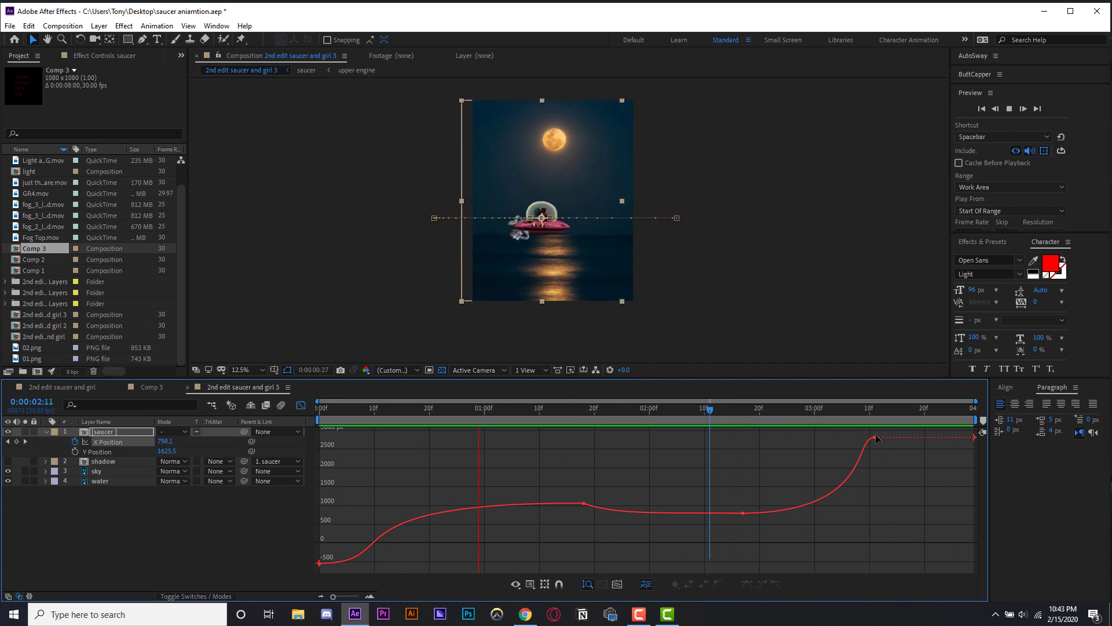
key(space)
- Retime the settle and exit keyframes earlier, to about 2:04 and 2:22, and preview
drag(768, 494, 656, 514)
drag(654, 410, 545, 410)
drag(874, 437, 719, 440)
key(space)
key(space)
drag(676, 410, 584, 410)
click(782, 547)
key(space)
- Preview the retimed X Position animation
key(space)
key(Home)
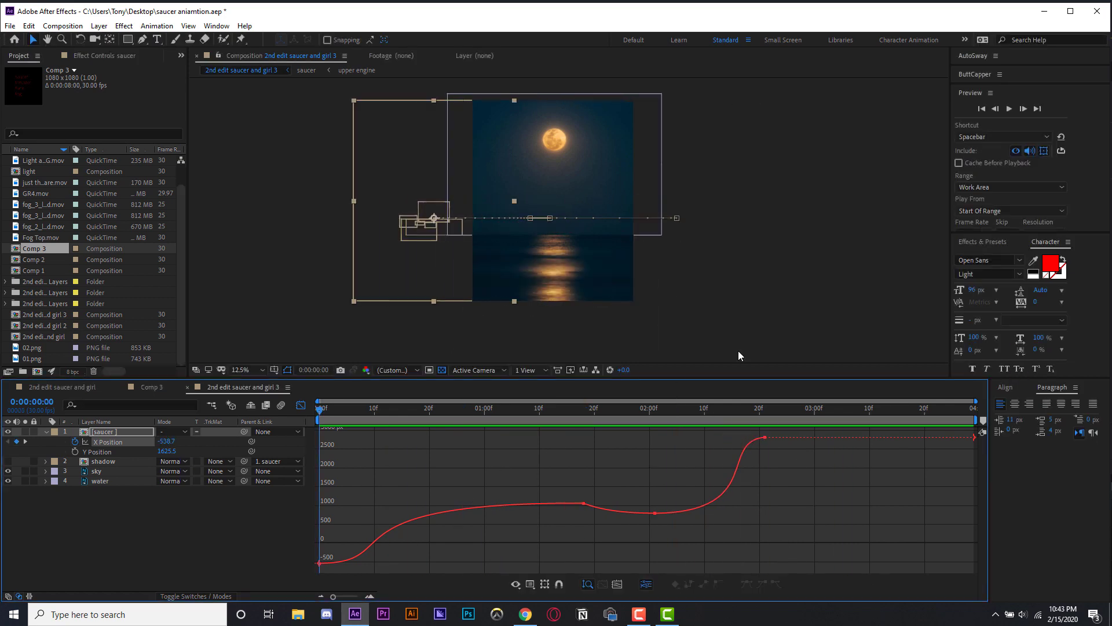
key(space)
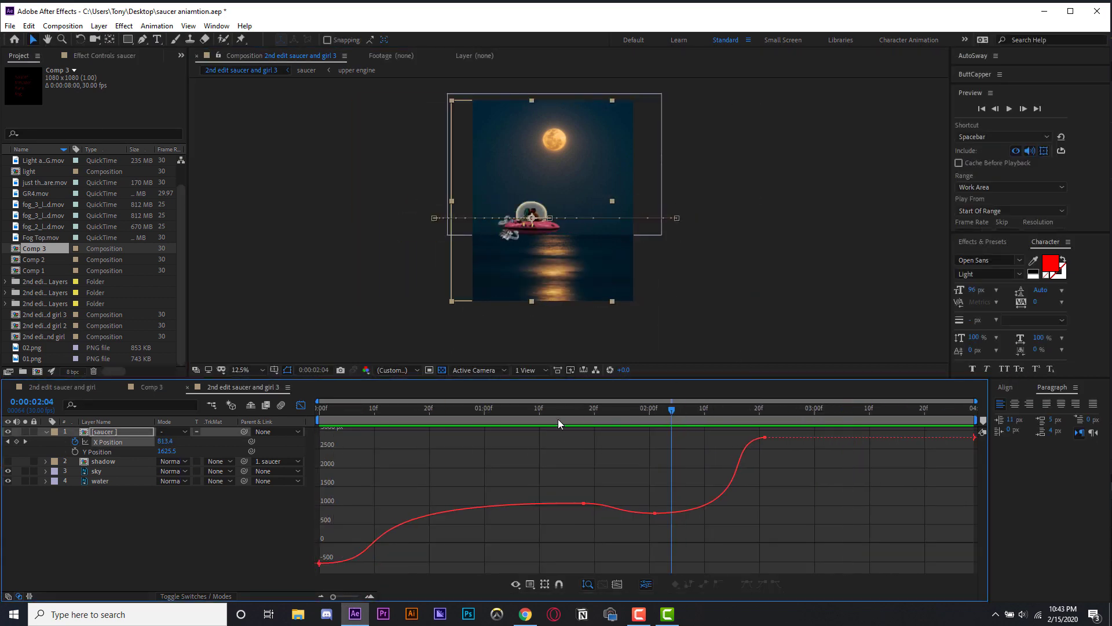
click(545, 410)
key(space)
click(761, 290)
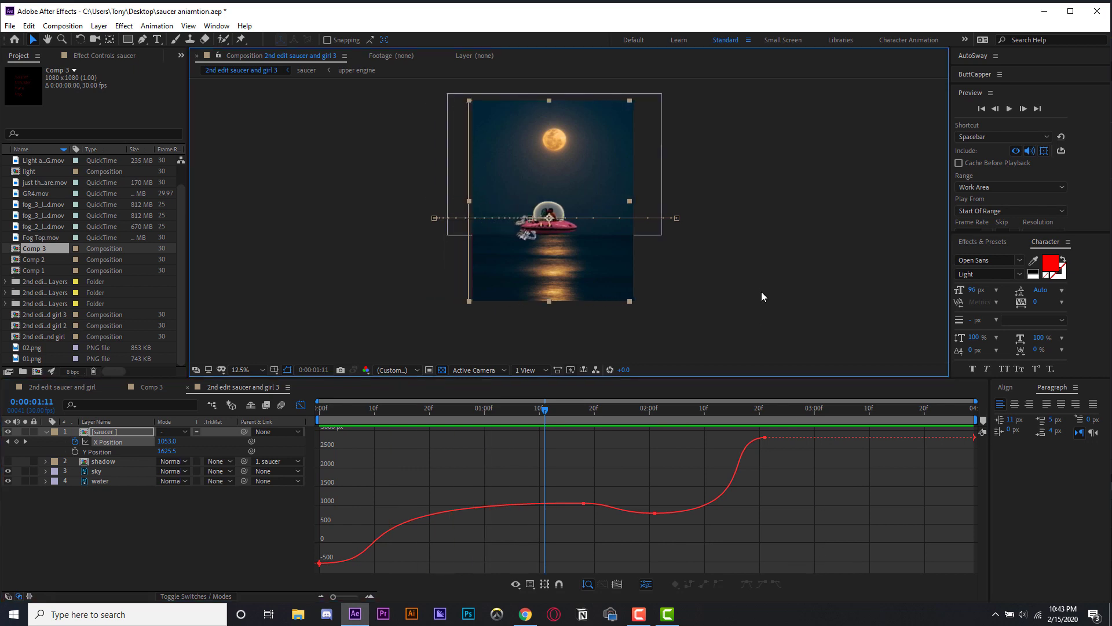
click(703, 339)
key(space)
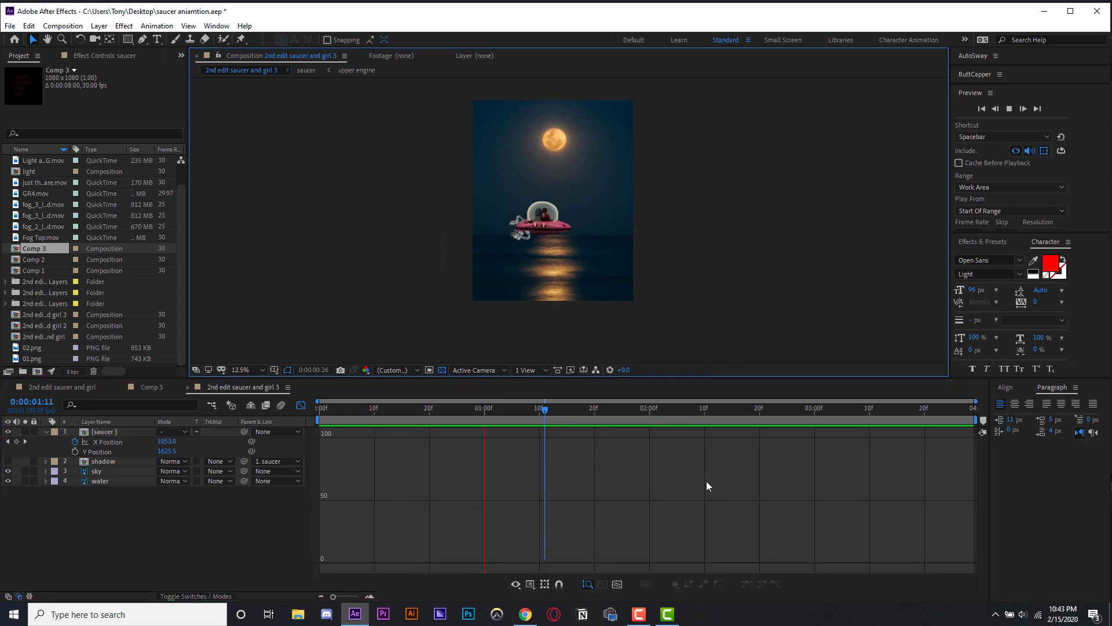
- Add a Y Position keyframe at 0:00:19 raising the saucer to 1539.5 and preview
click(300, 405)
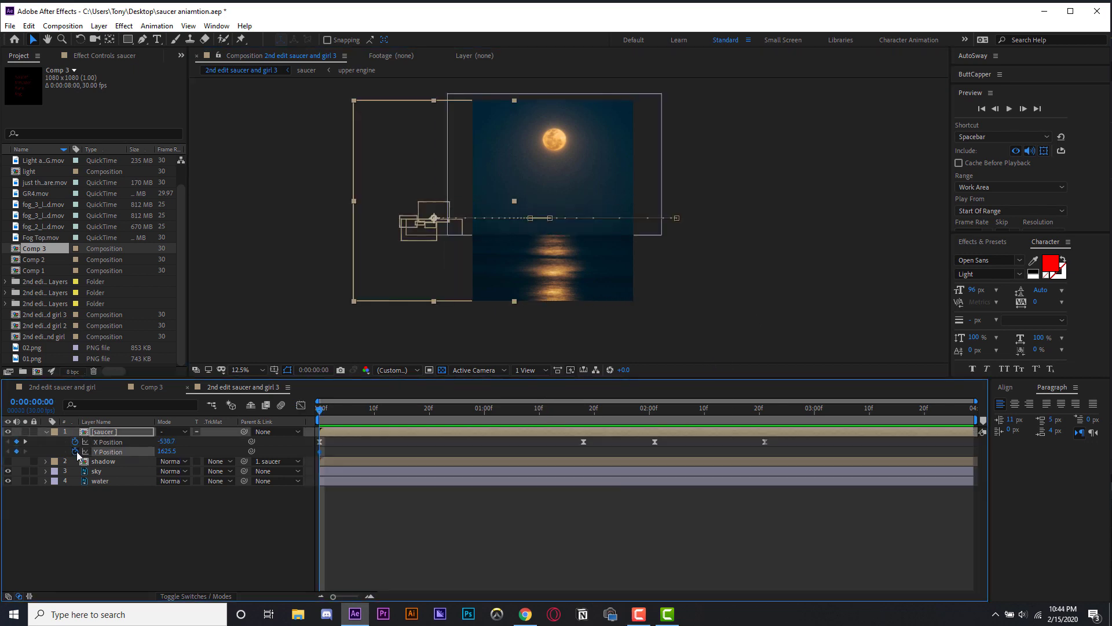
drag(351, 418, 424, 418)
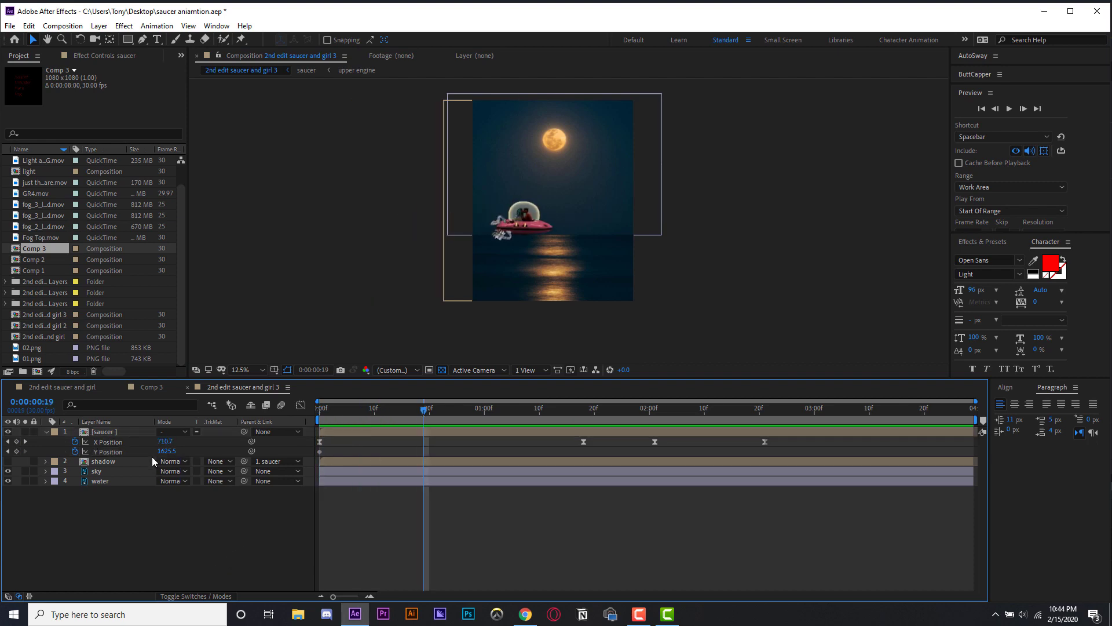
drag(166, 454, 368, 434)
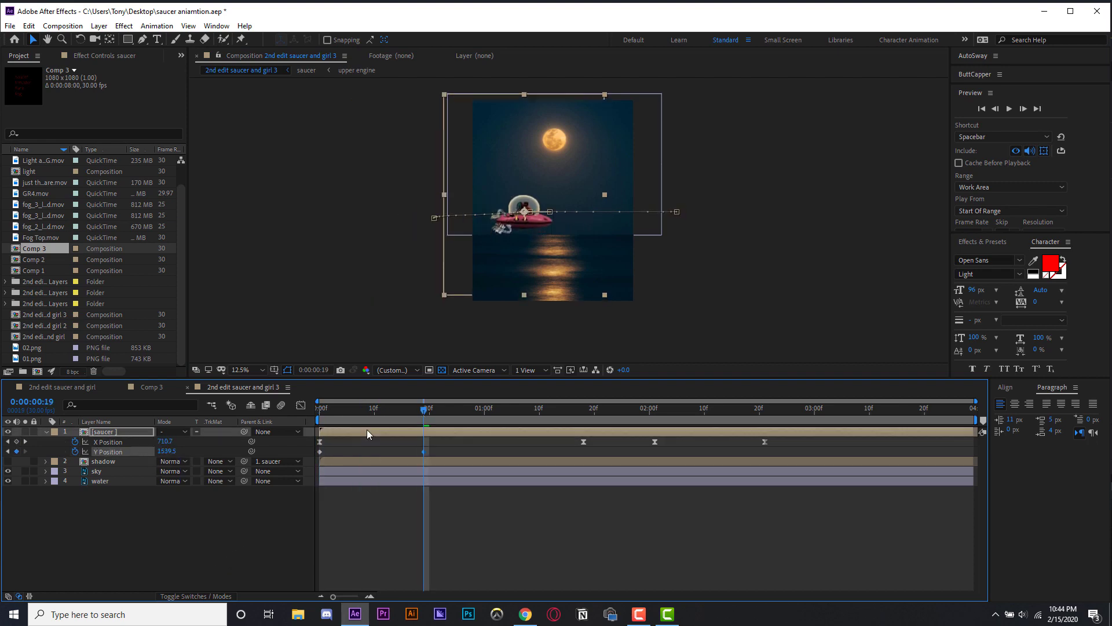
key(space)
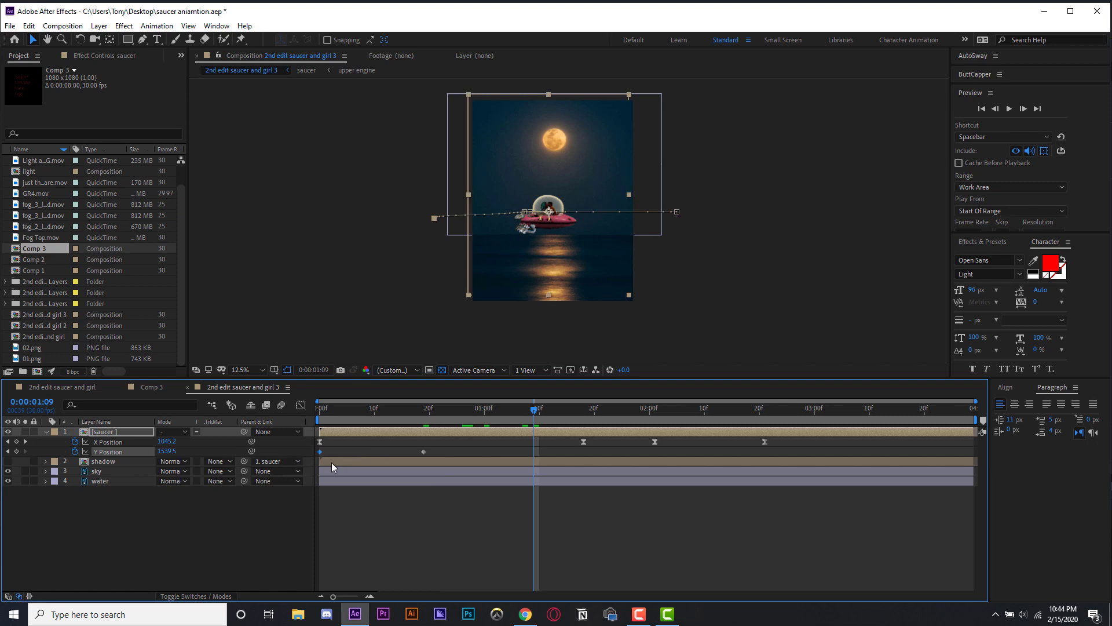
- Copy the starting Y Position keyframe to 1:09 and apply Easy Ease to the Y Position keyframes
key(ctrl+c)
key(ctrl+v)
drag(533, 411, 317, 414)
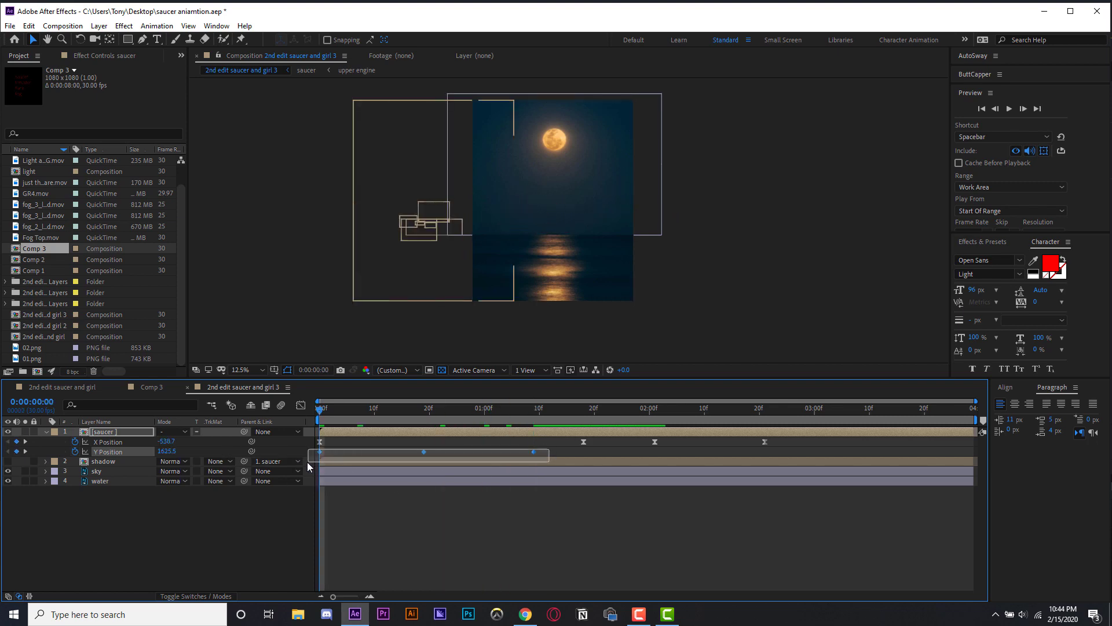
drag(307, 461, 307, 461)
right_click(539, 452)
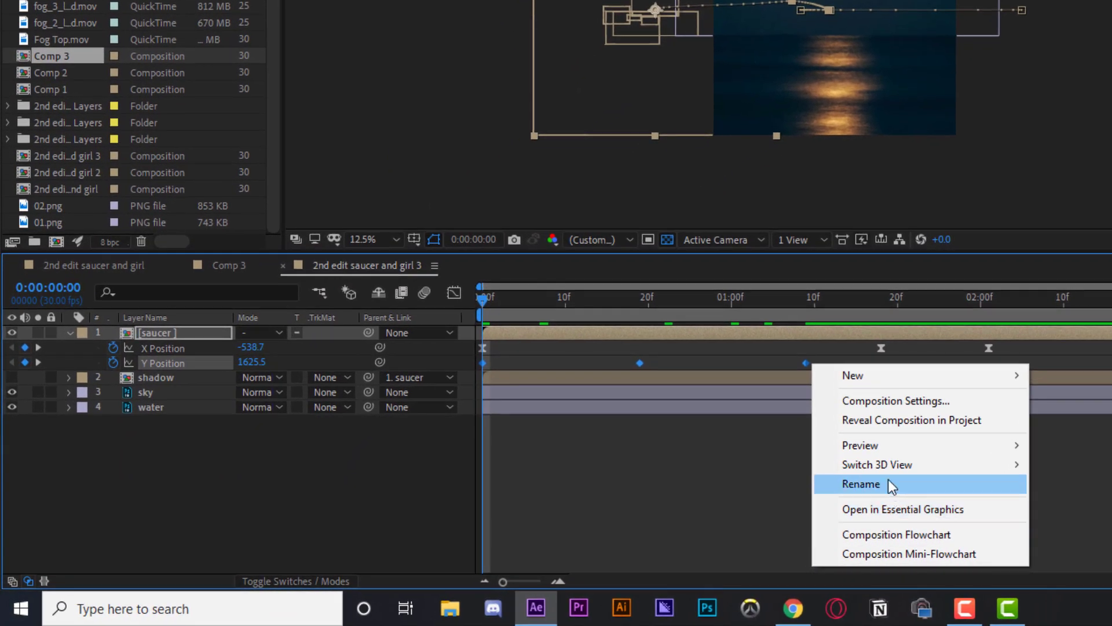
click(638, 365)
right_click(639, 365)
mouse_move(702, 350)
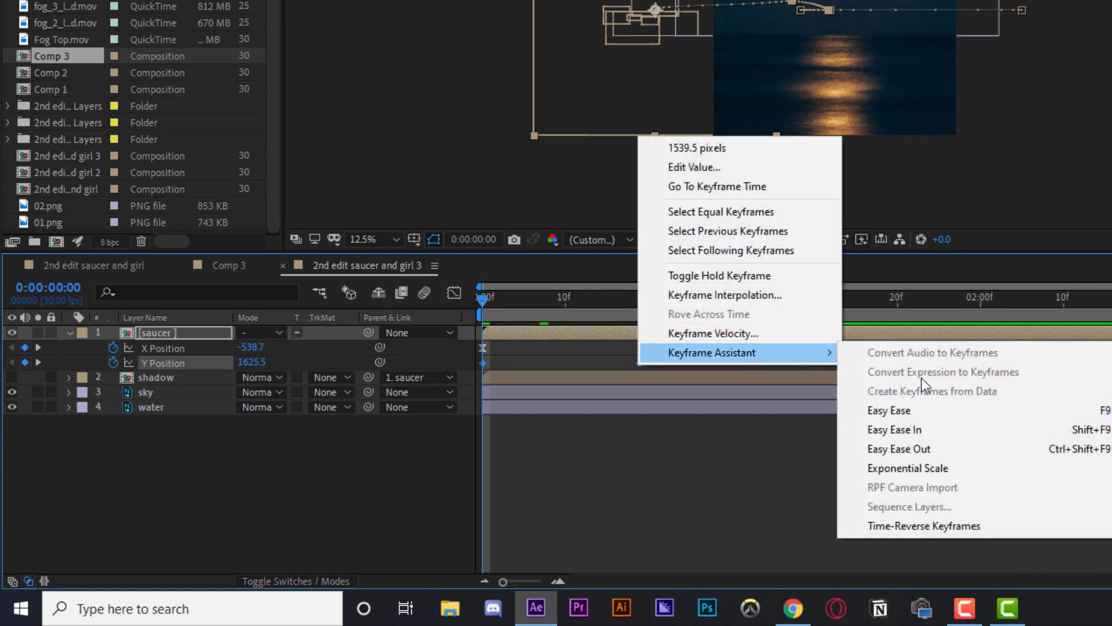
click(914, 410)
- Copy the loopOut("cycle",0); expression from the saucer's Y Position in the 2nd edit saucer and girl composition
click(96, 266)
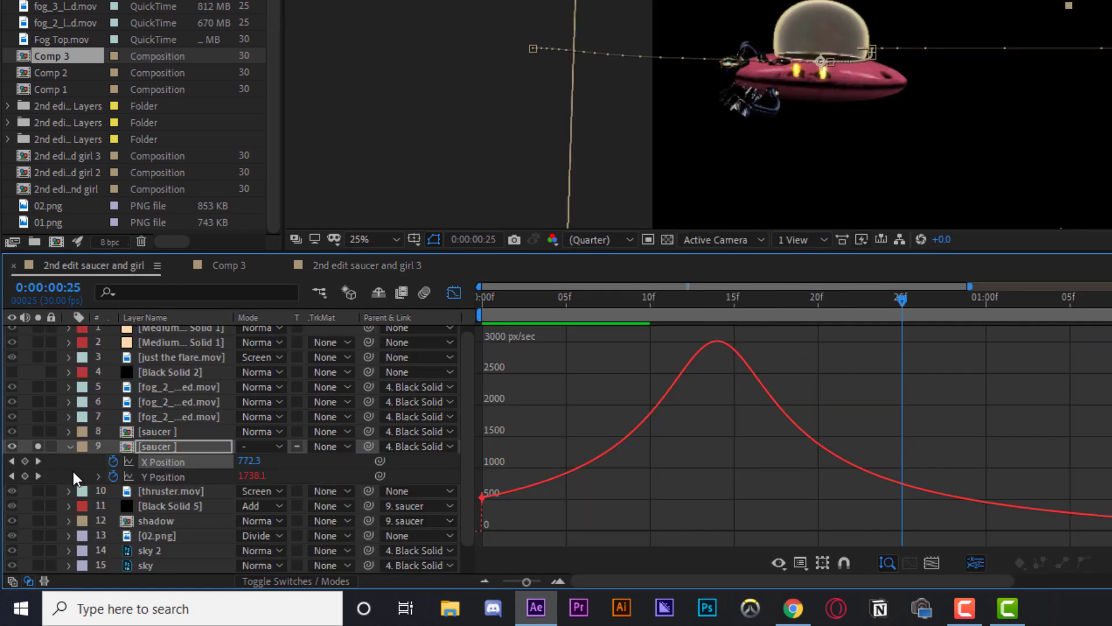
click(99, 476)
click(196, 501)
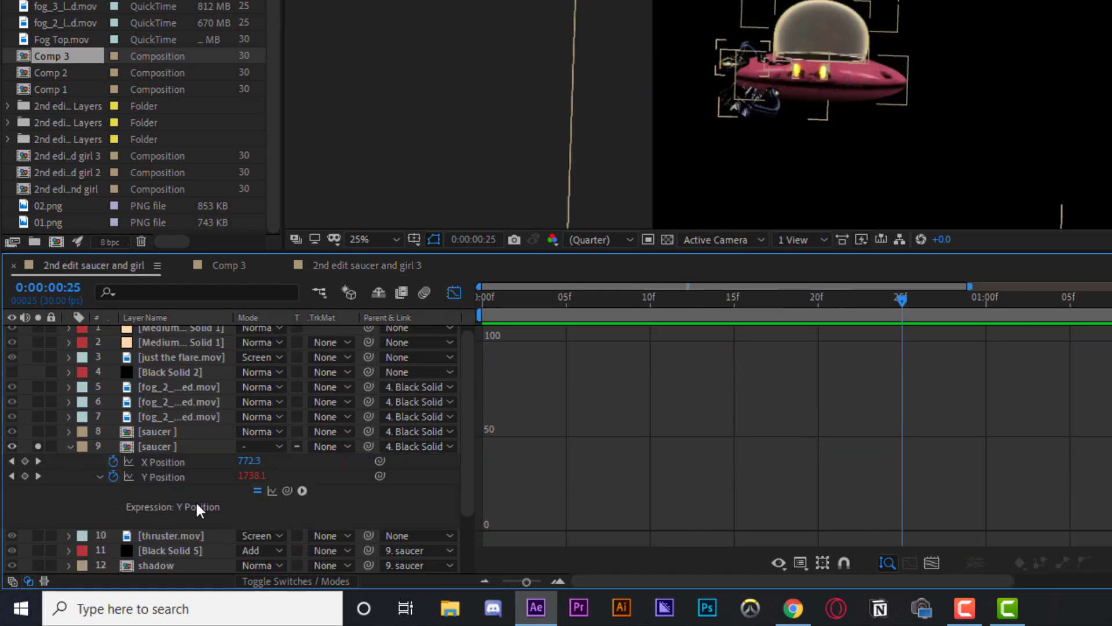
click(158, 473)
click(453, 293)
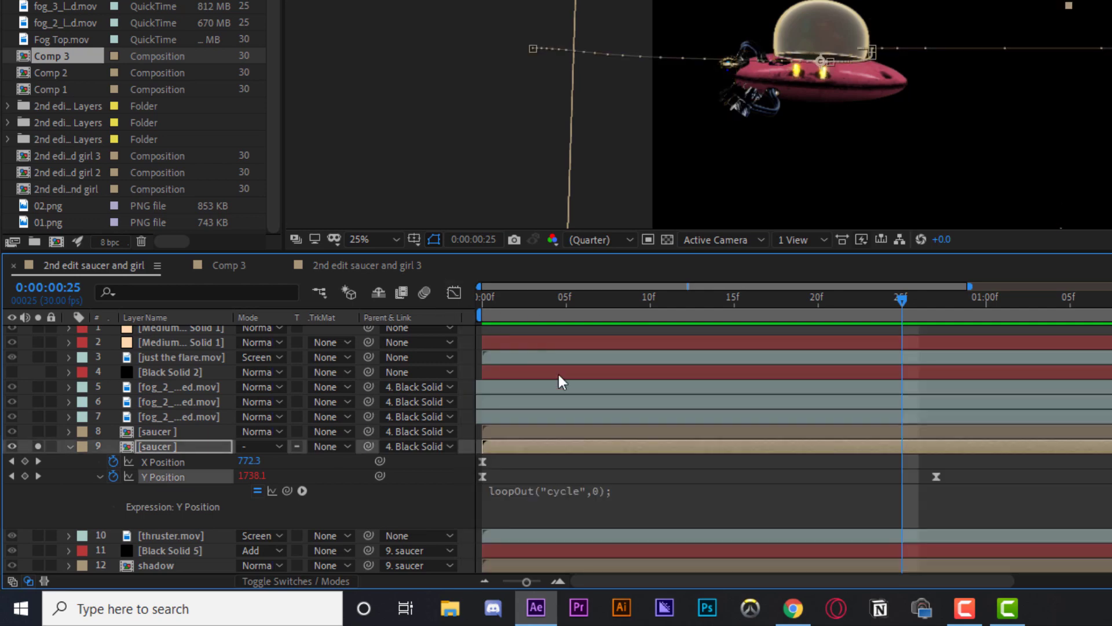
click(606, 492)
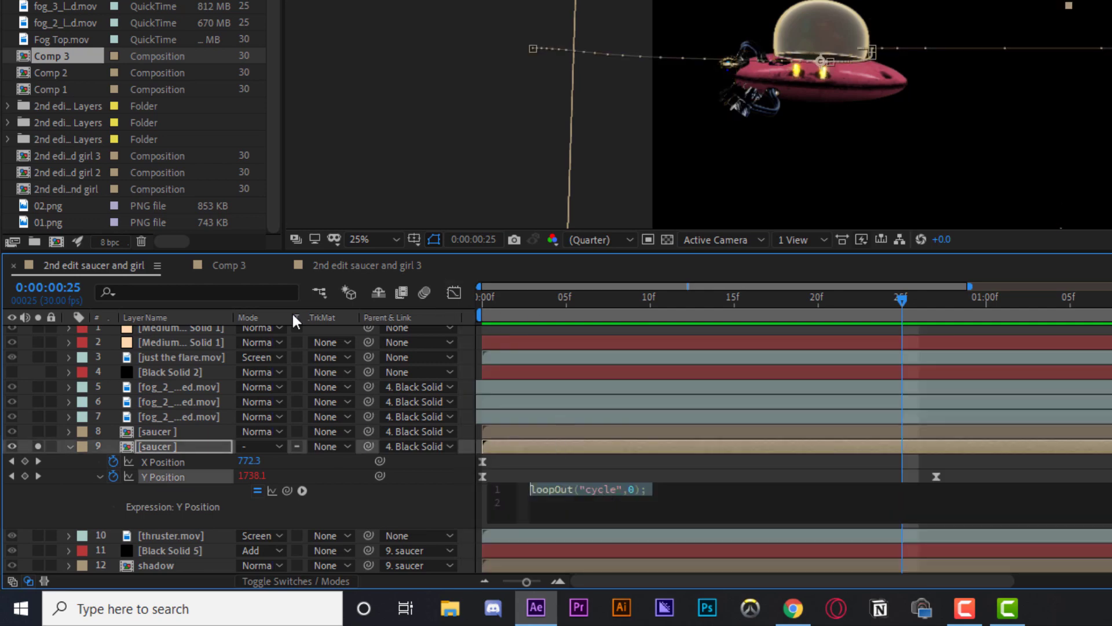
click(649, 407)
- Add the loopOut("cycle",0); expression to the saucer's Y Position in the 2nd edit saucer and girl 3 composition
click(211, 266)
click(354, 268)
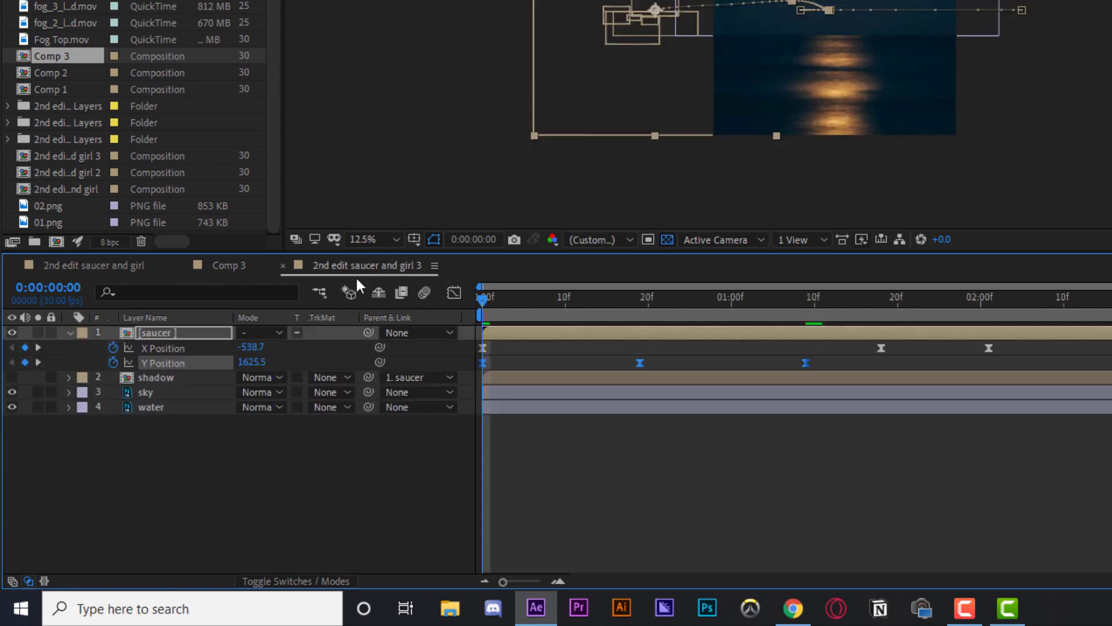
alt+click(113, 363)
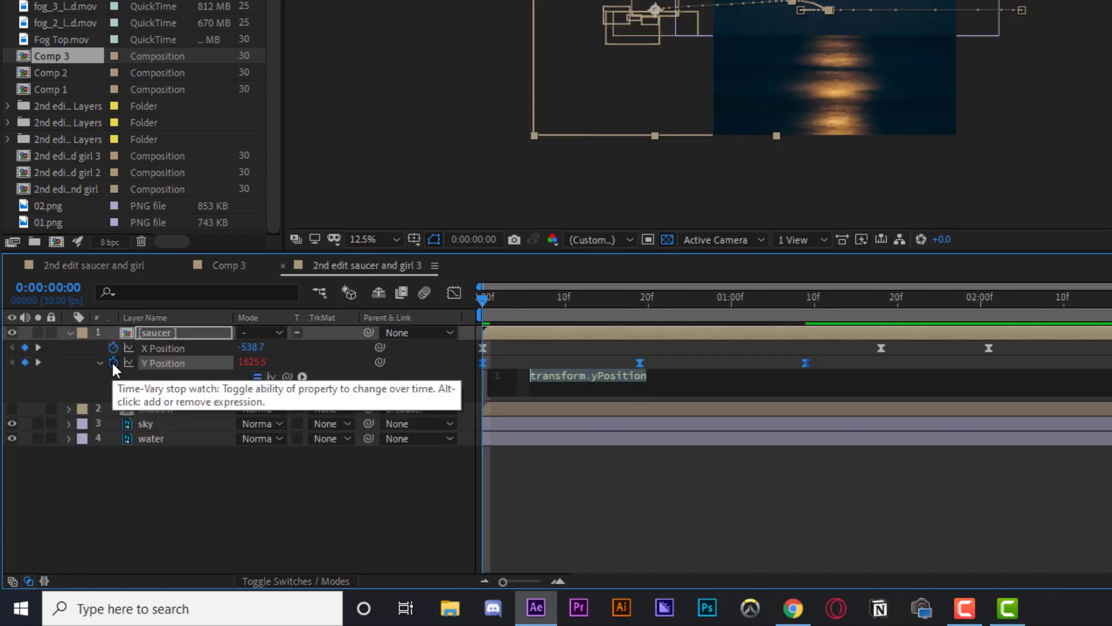
key(ctrl+v)
click(637, 513)
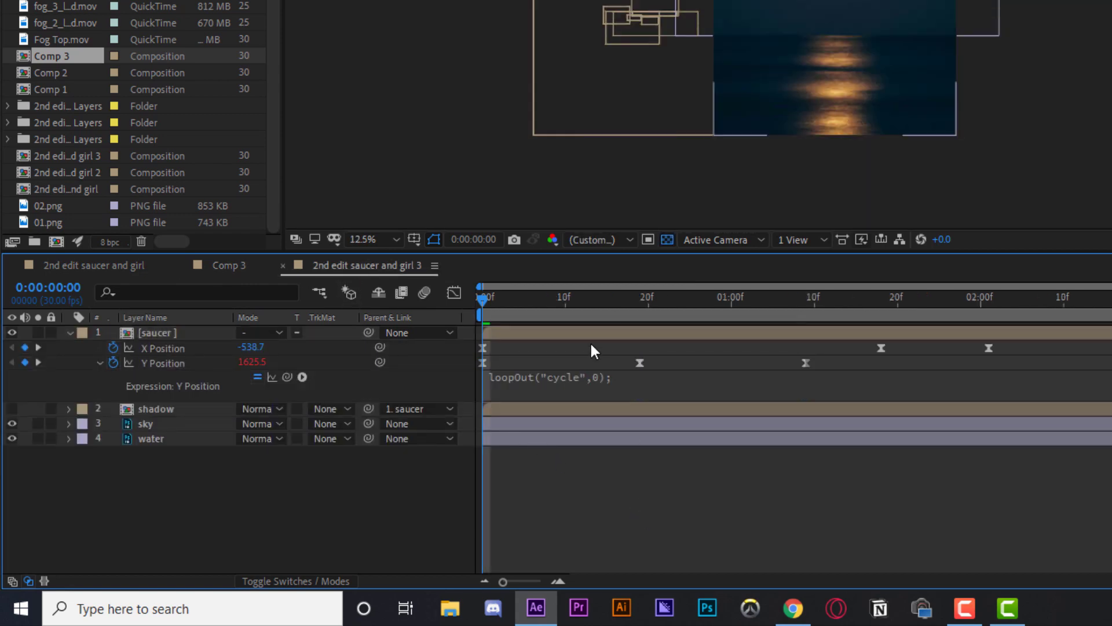
- Preview the looping saucer animation
key(space)
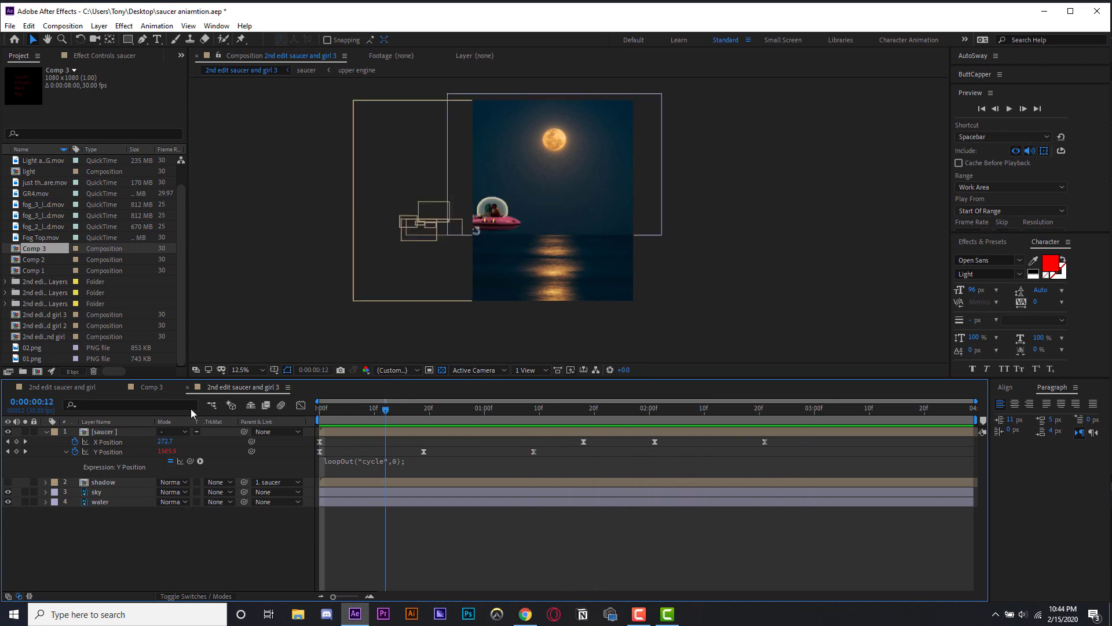
scroll(502, 259, up, 1)
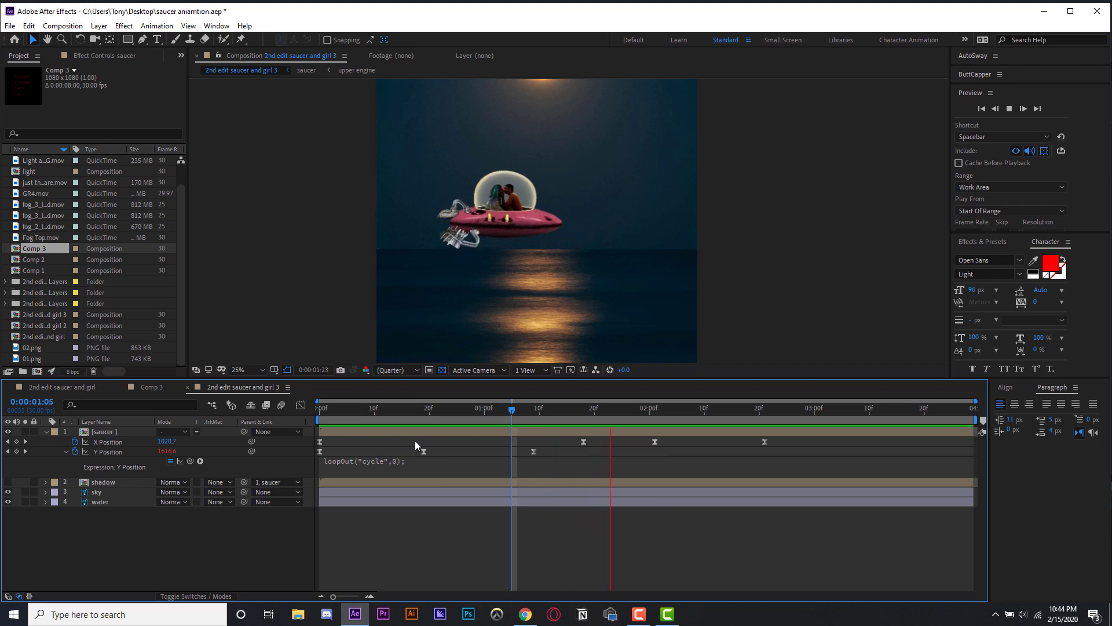
key(space)
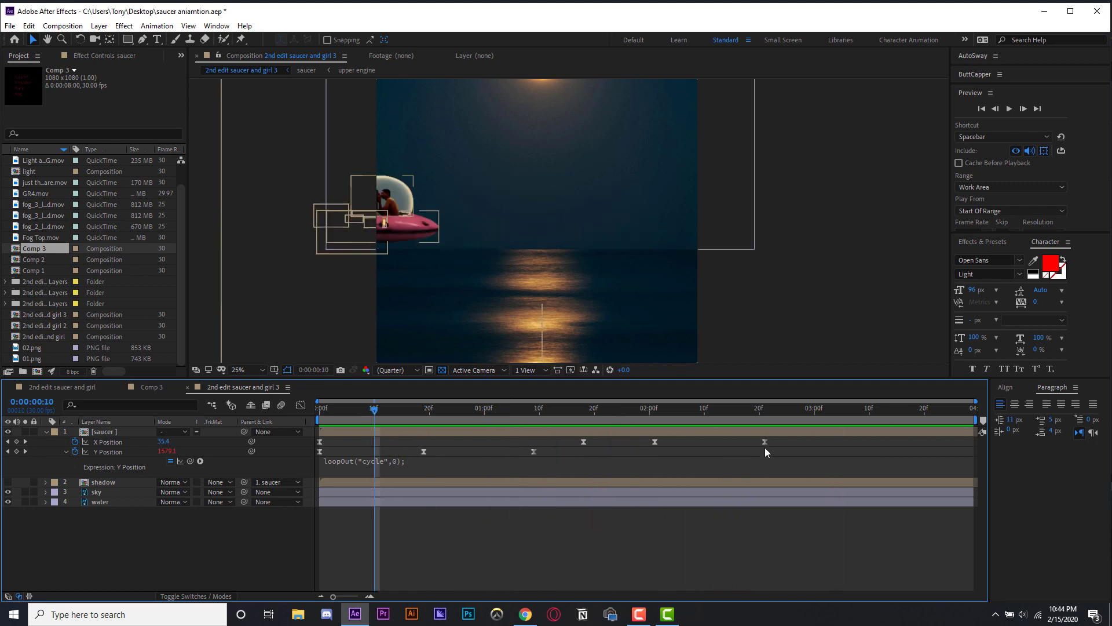
drag(486, 410, 207, 449)
key(space)
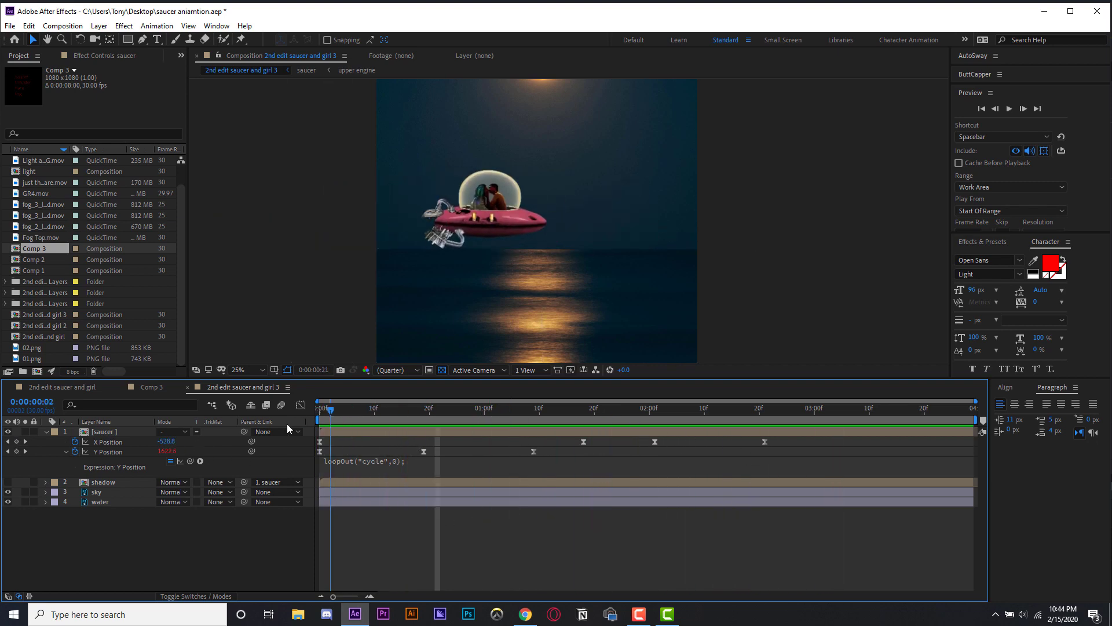
key(space)
- Animate the saucer's Rotation with keyframes over the first second, tilting to 9° and then -2°
click(349, 434)
key(r)
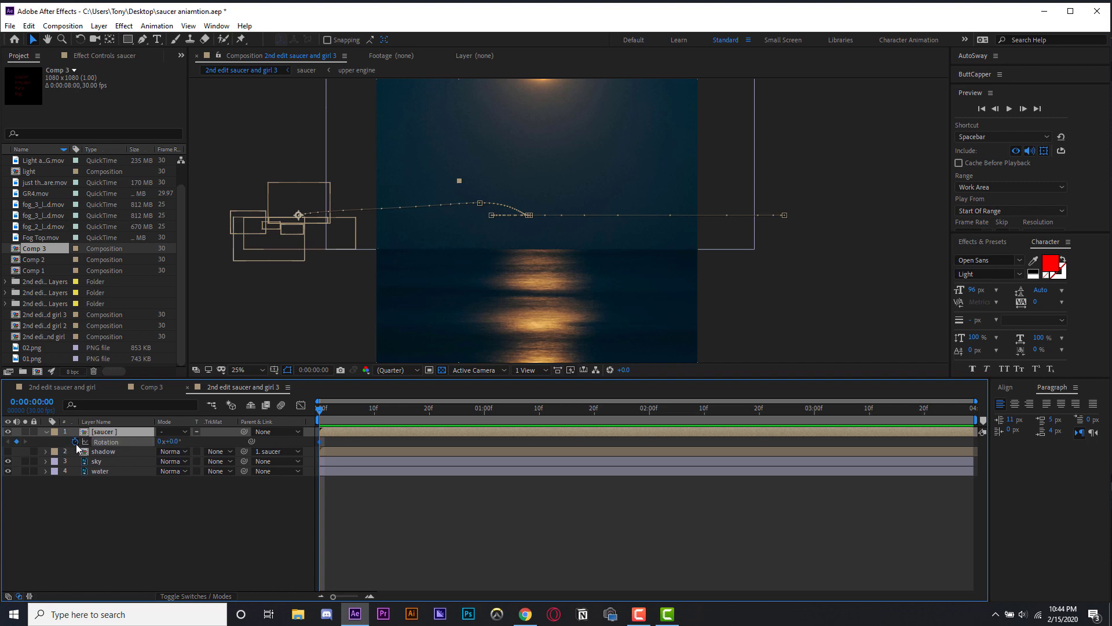
key(space)
key(space)
key(space)
key(space)
drag(175, 442, 166, 442)
drag(398, 411, 251, 439)
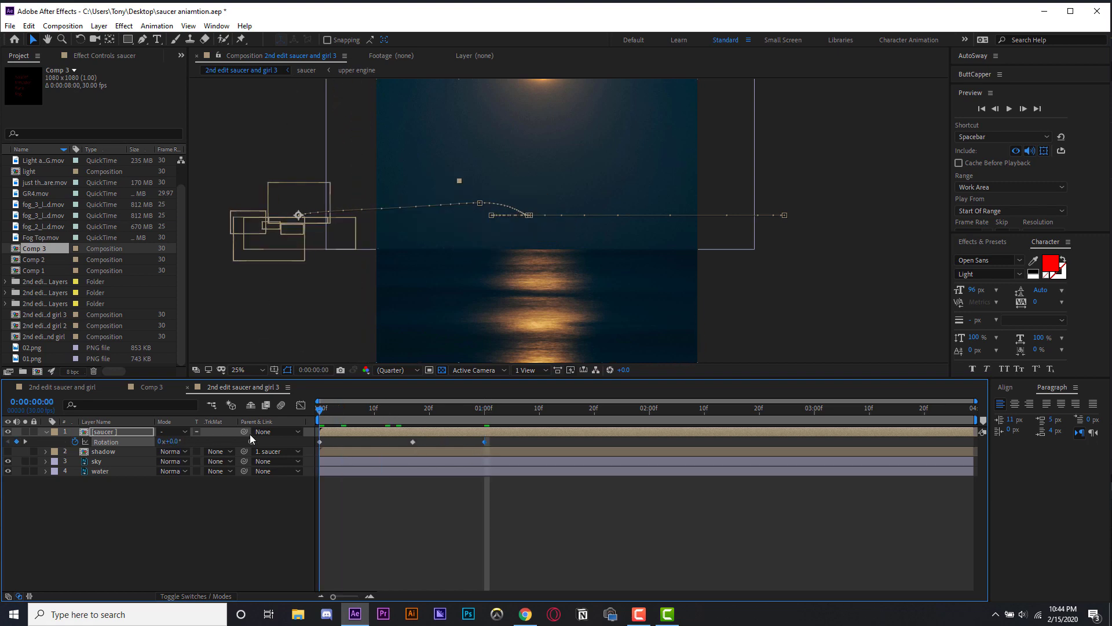
- Apply Easy Ease to all the saucer's Rotation keyframes
key(space)
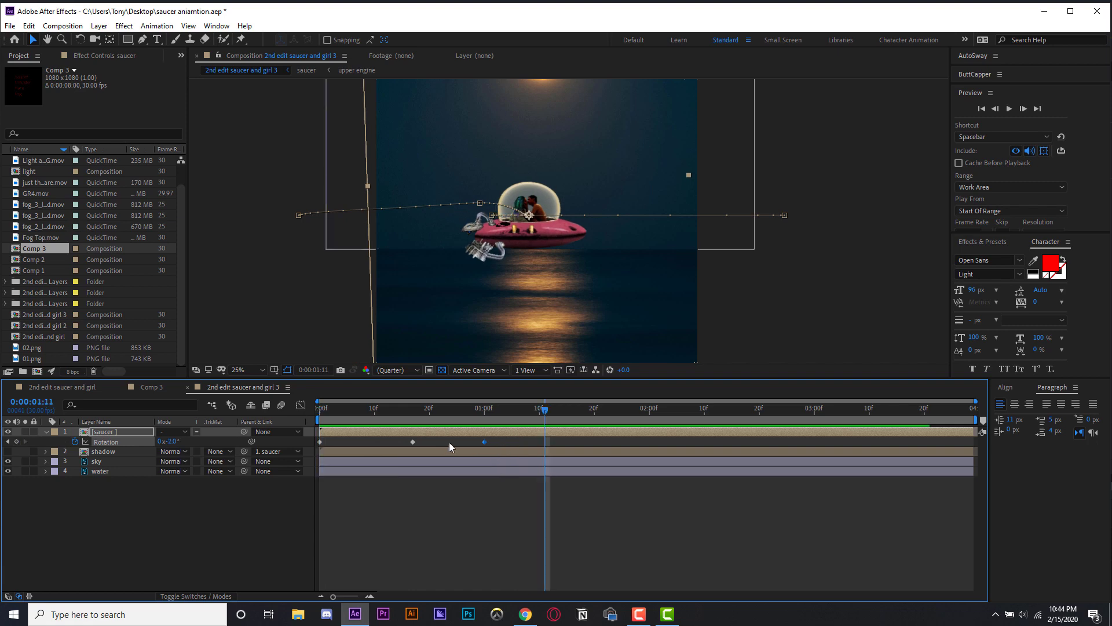
drag(501, 440, 305, 453)
right_click(480, 443)
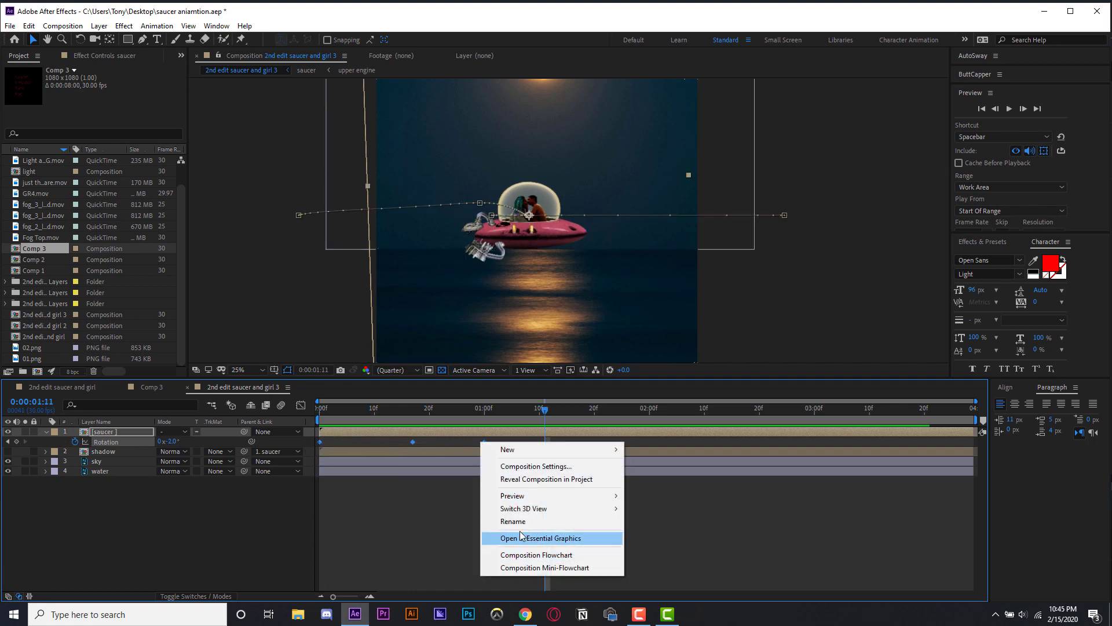
click(412, 442)
right_click(412, 441)
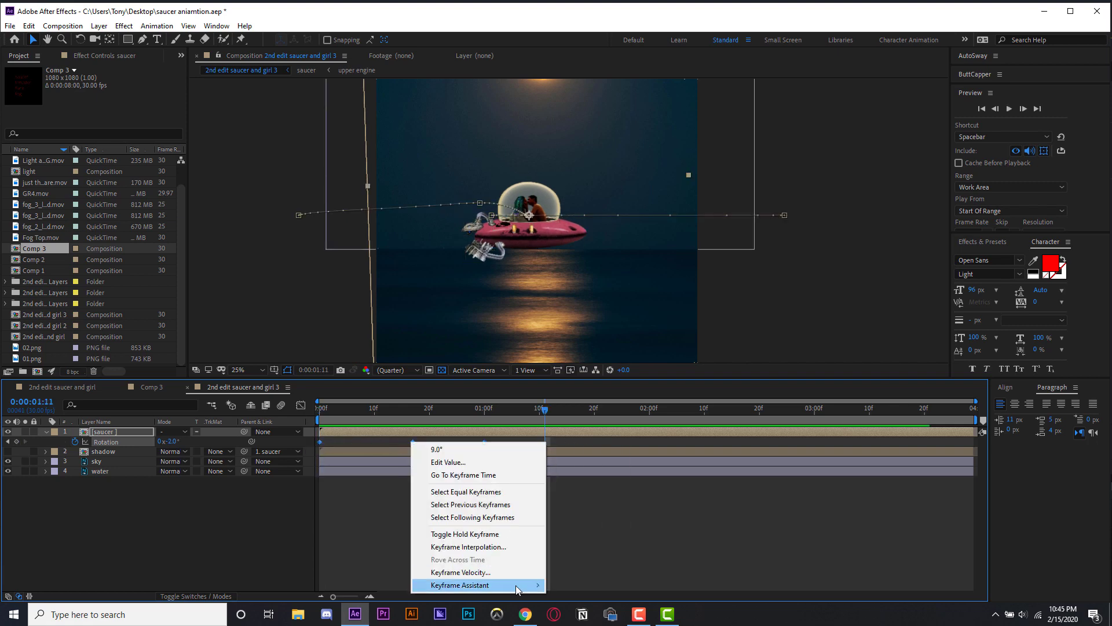
mouse_move(521, 585)
click(610, 508)
click(443, 538)
- Move the last Rotation keyframe to about 1:23 and the middle one to about 0:26, previewing each change
key(space)
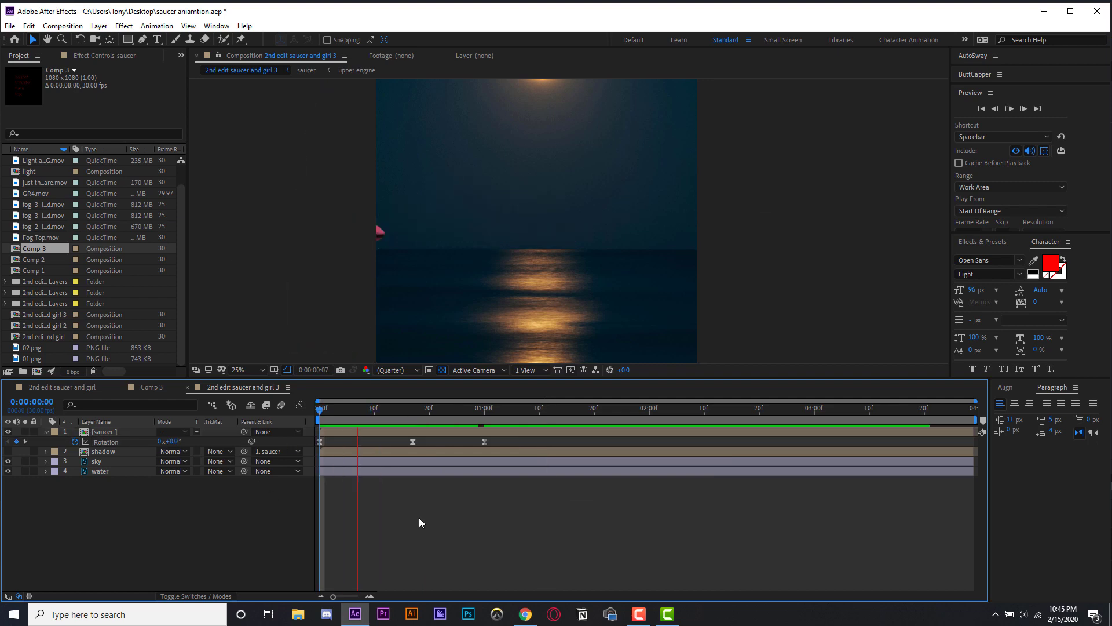
drag(487, 441, 611, 441)
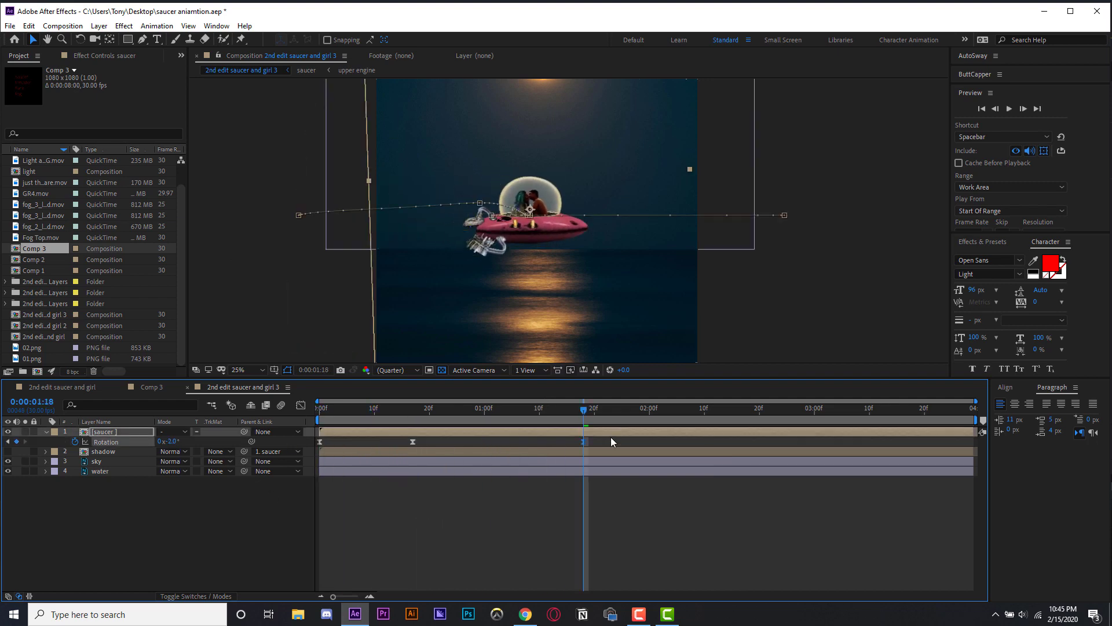
key(space)
drag(412, 441, 463, 442)
key(space)
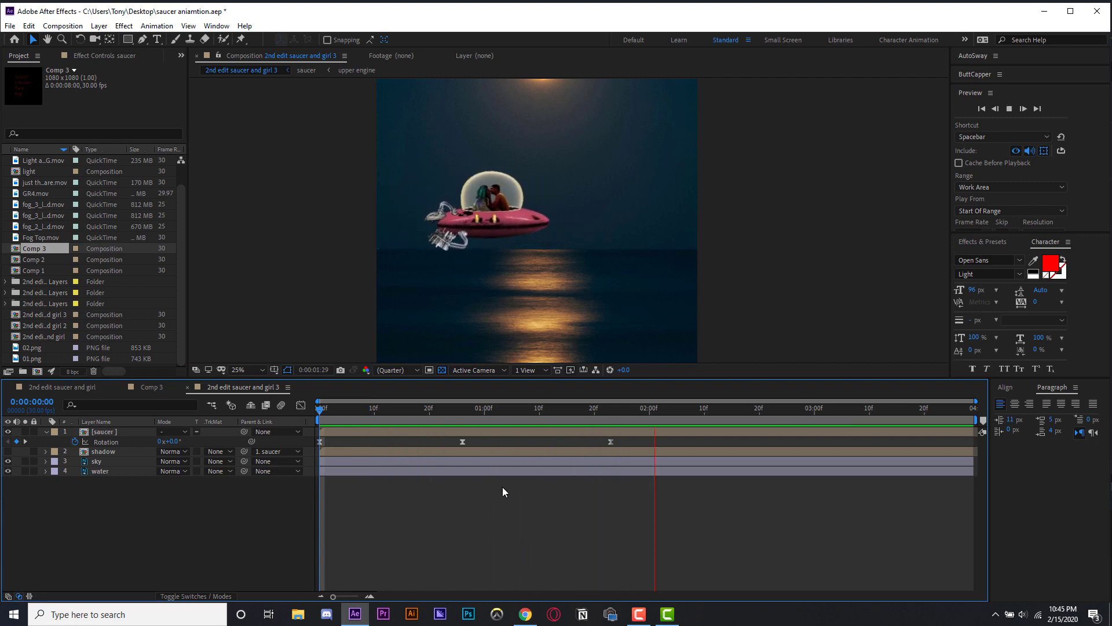
key(space)
key(space)
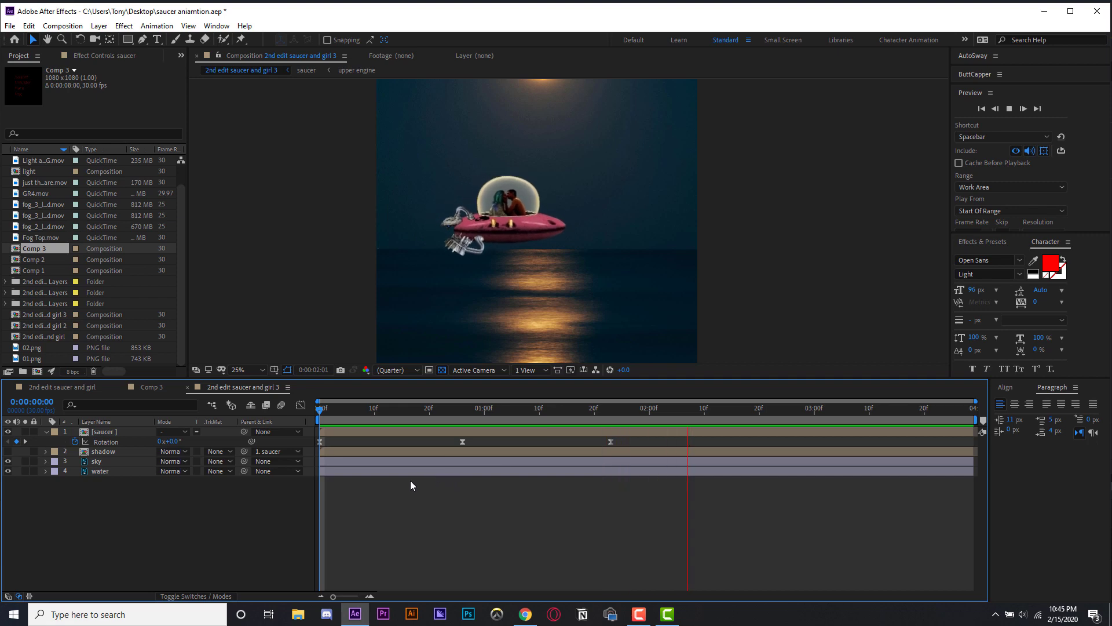
key(space)
- Duplicate the saucer layer and draw a slanted four-point mask on the top copy with the Pen tool
drag(370, 413, 320, 426)
key(ctrl+d)
key(space)
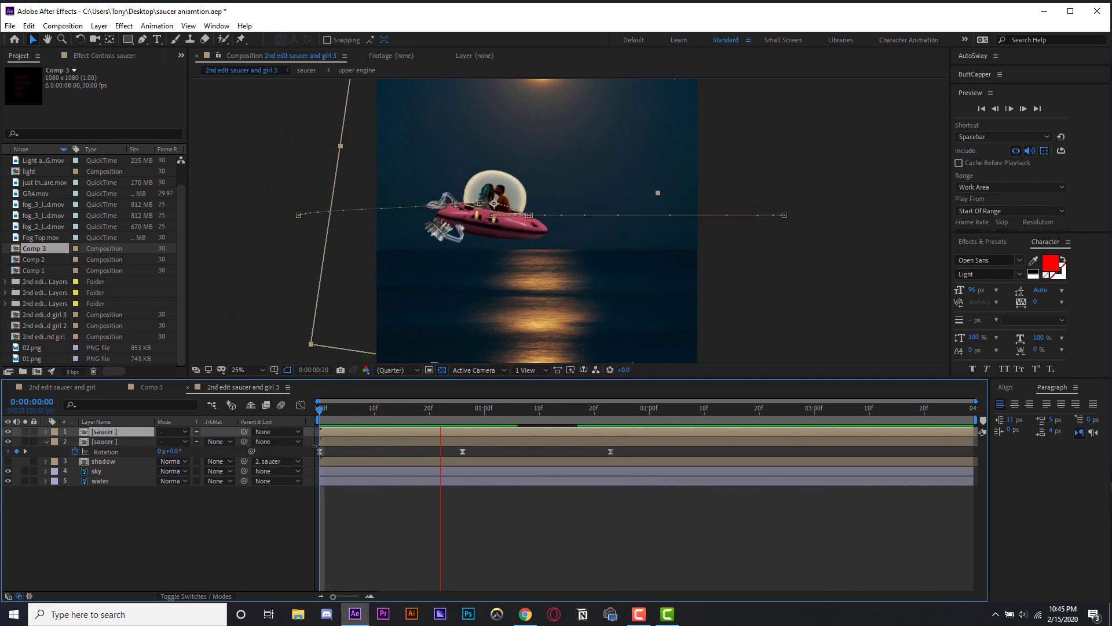
click(143, 39)
scroll(378, 178, down, 1)
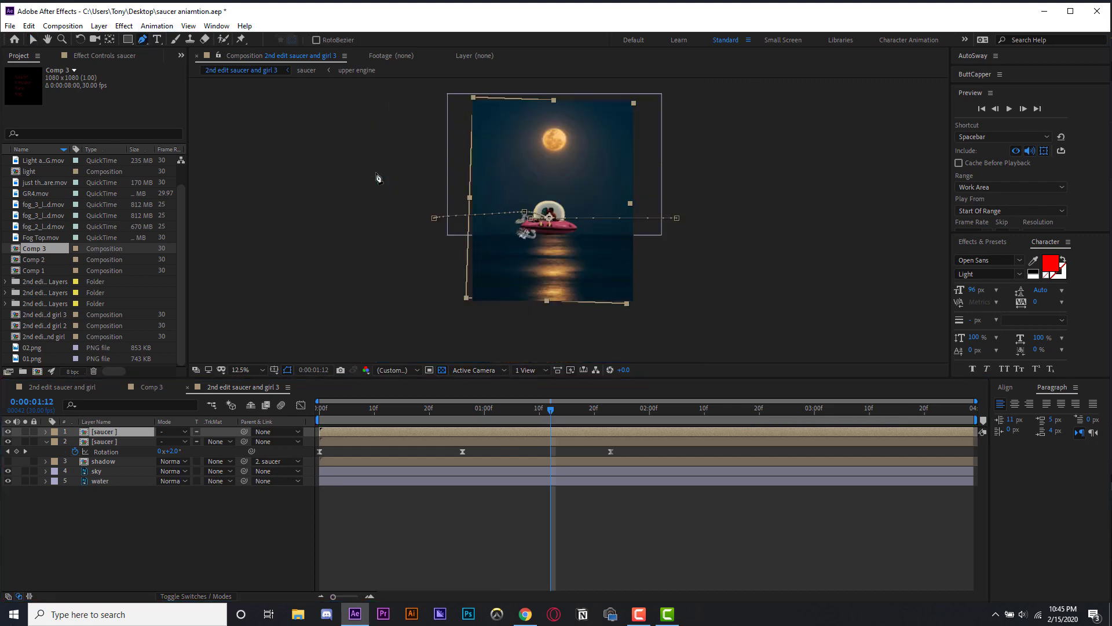
click(500, 171)
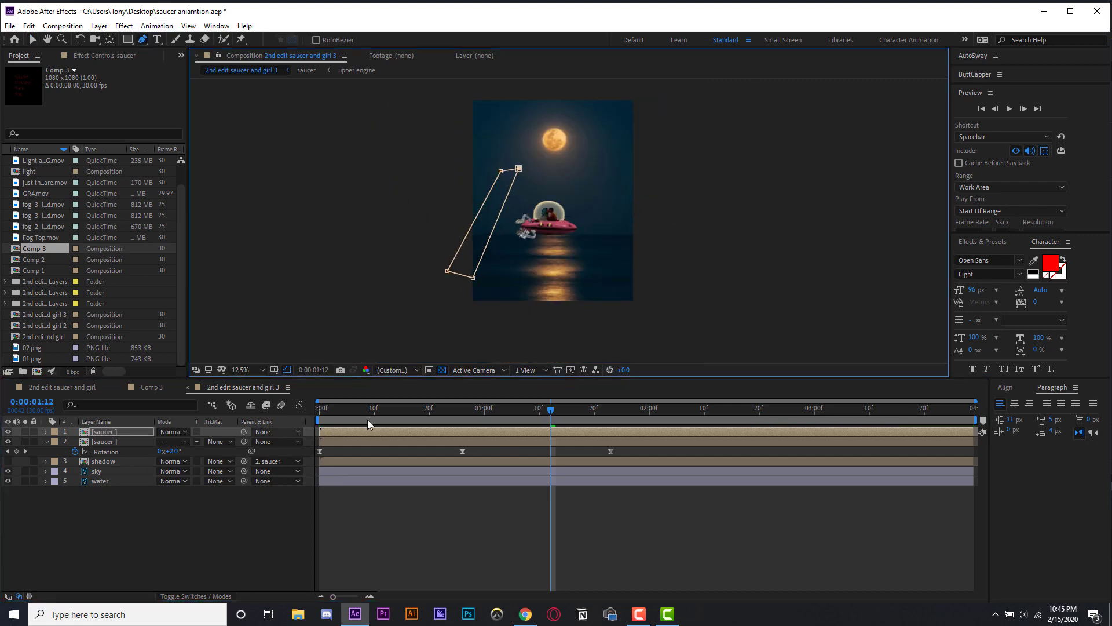
key(Home)
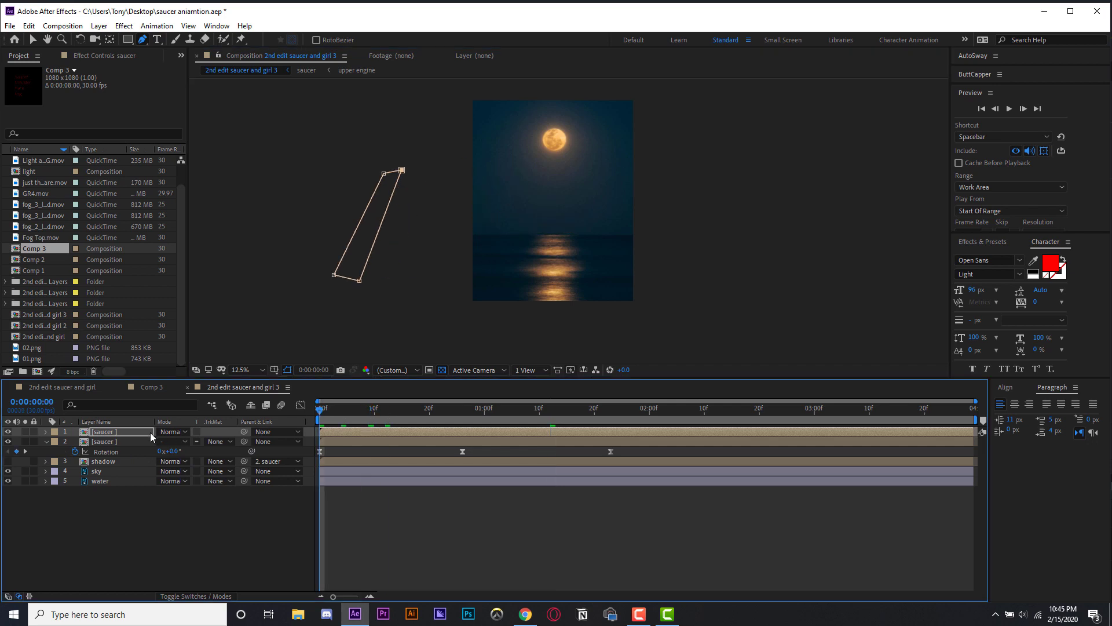
key(m)
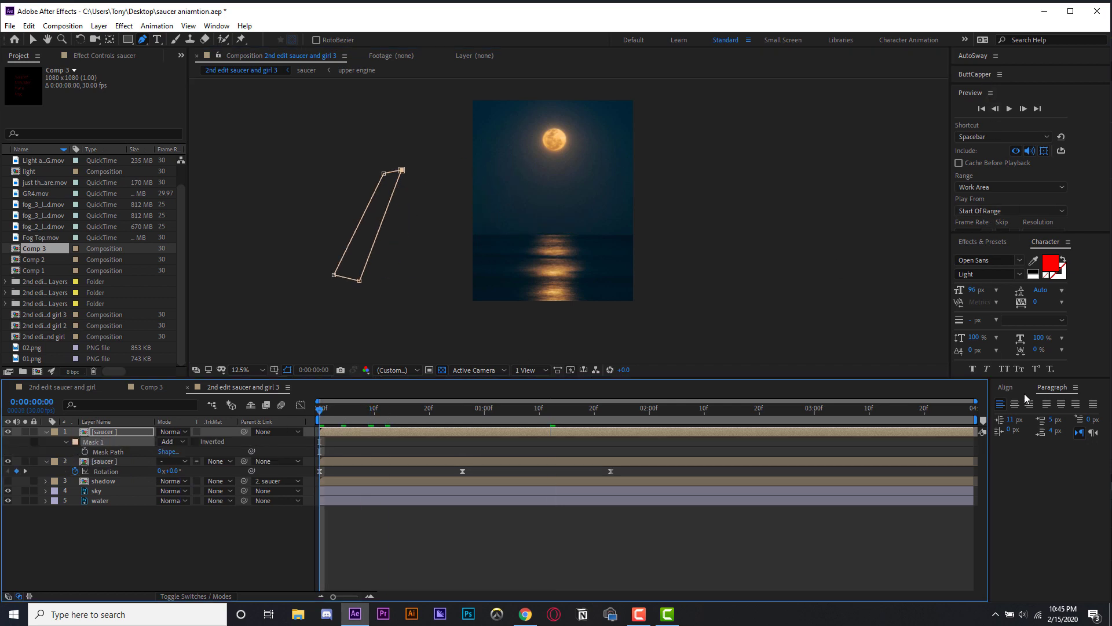
- Search the effects for "bright" and apply Brightness & Contrast to the masked saucer copy
click(993, 243)
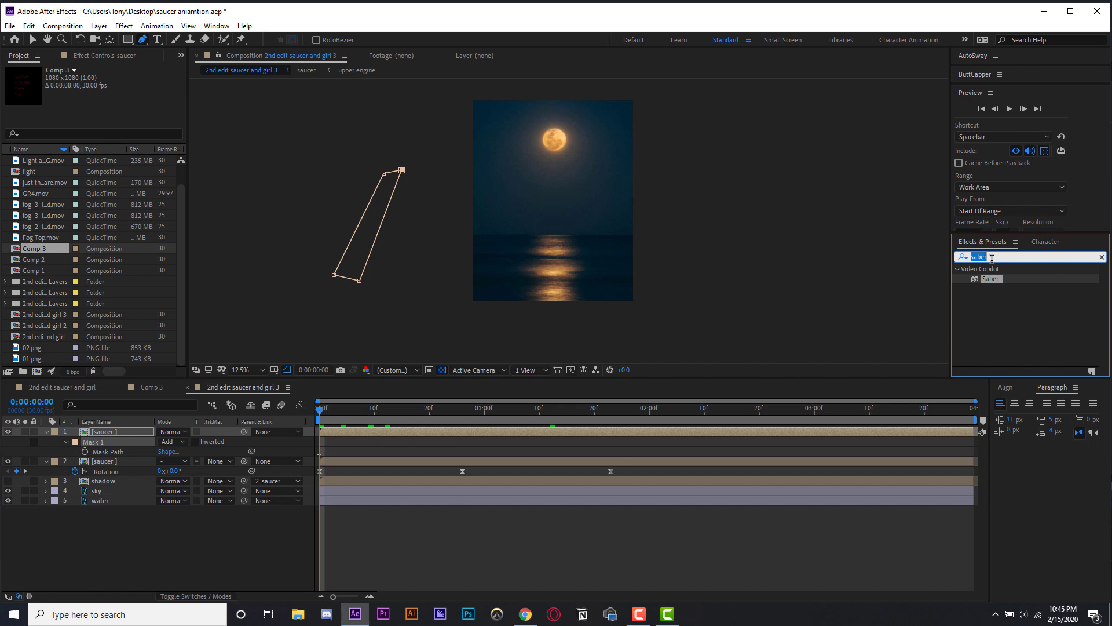
text(bright)
click(1030, 321)
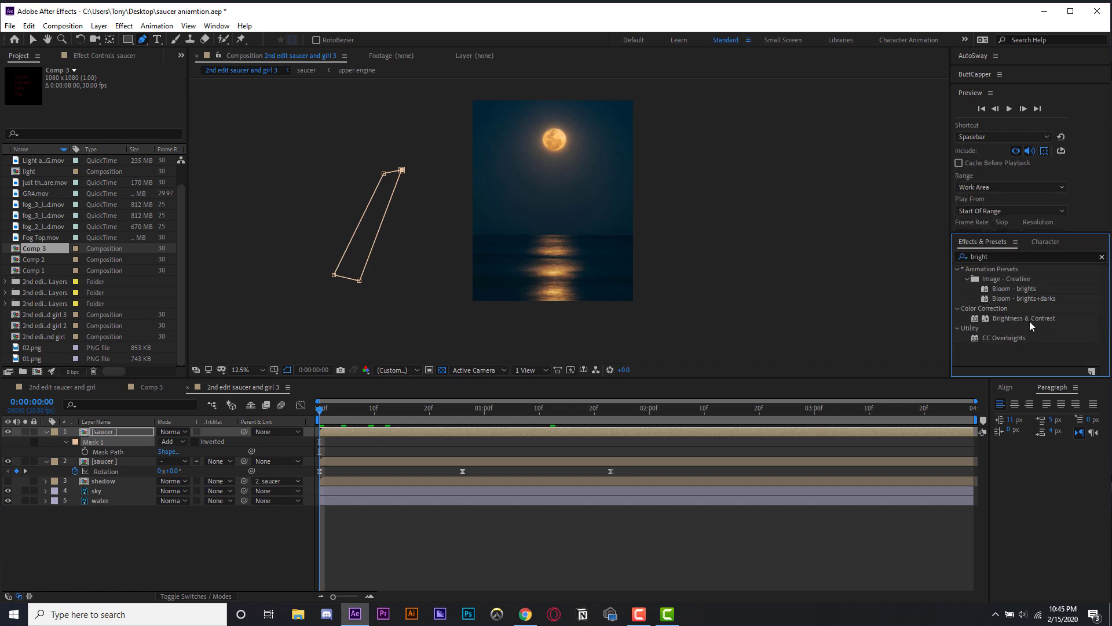
drag(1034, 322, 134, 433)
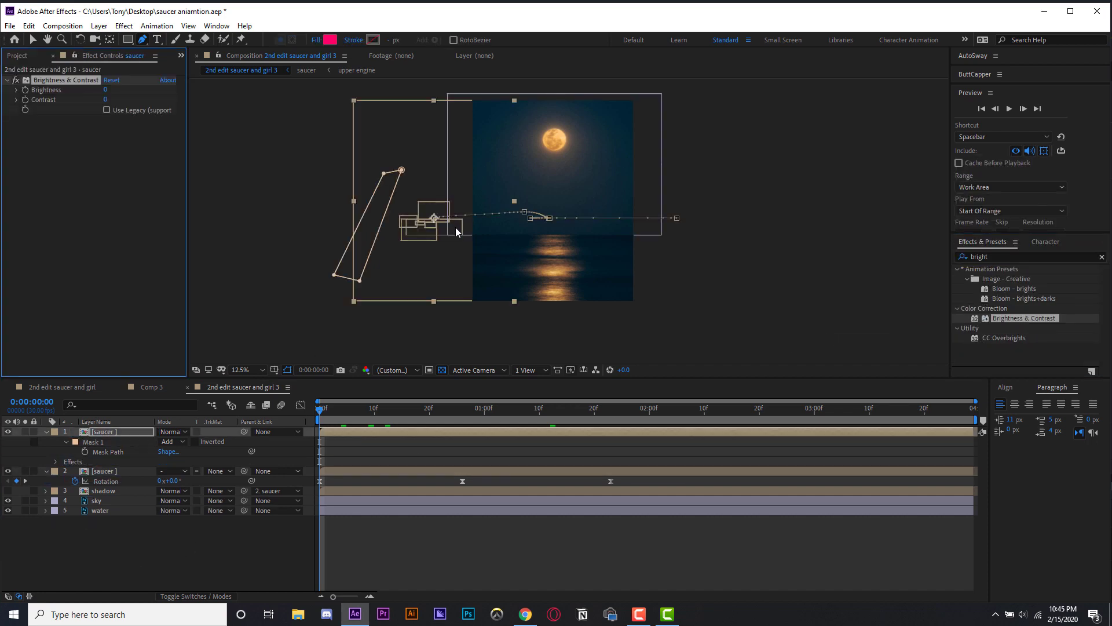
- Set the masked saucer copy's Brightness to about 125
key(v)
key(period)
drag(356, 409, 431, 418)
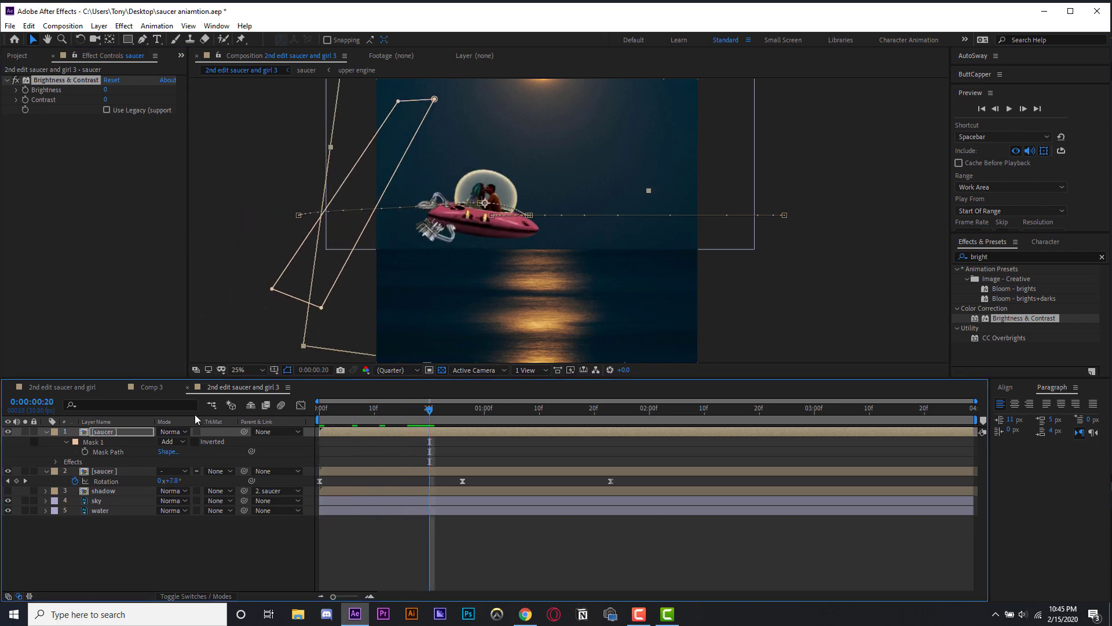
drag(103, 90, 188, 100)
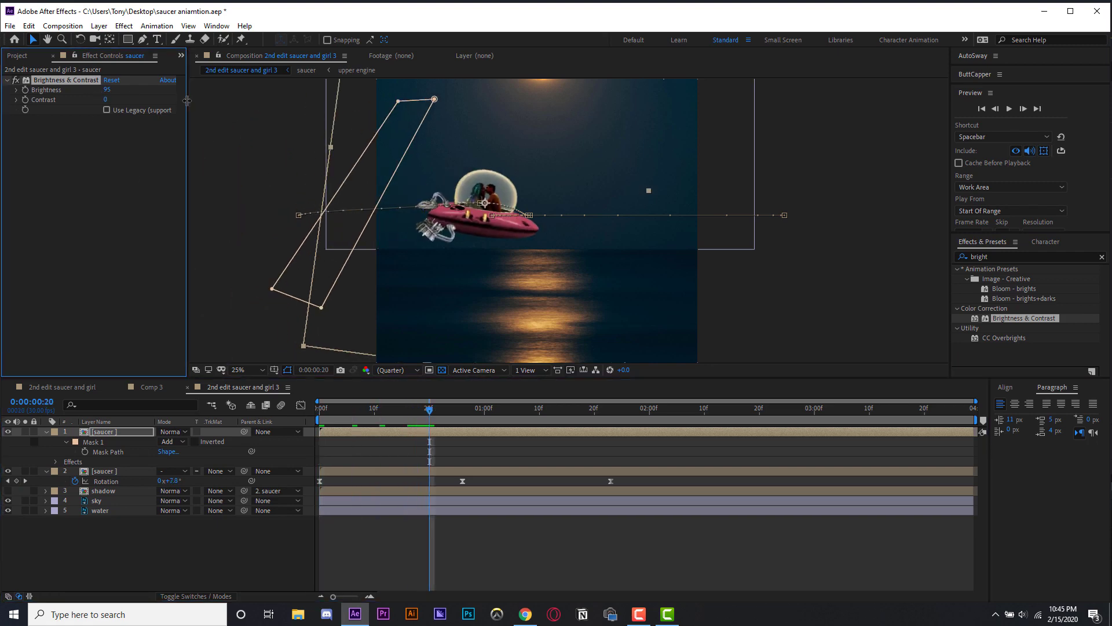
- Keyframe the mask path at 0:17 and move the mask across the saucer for a second keyframe at 1:02
click(360, 419)
key(space)
click(84, 451)
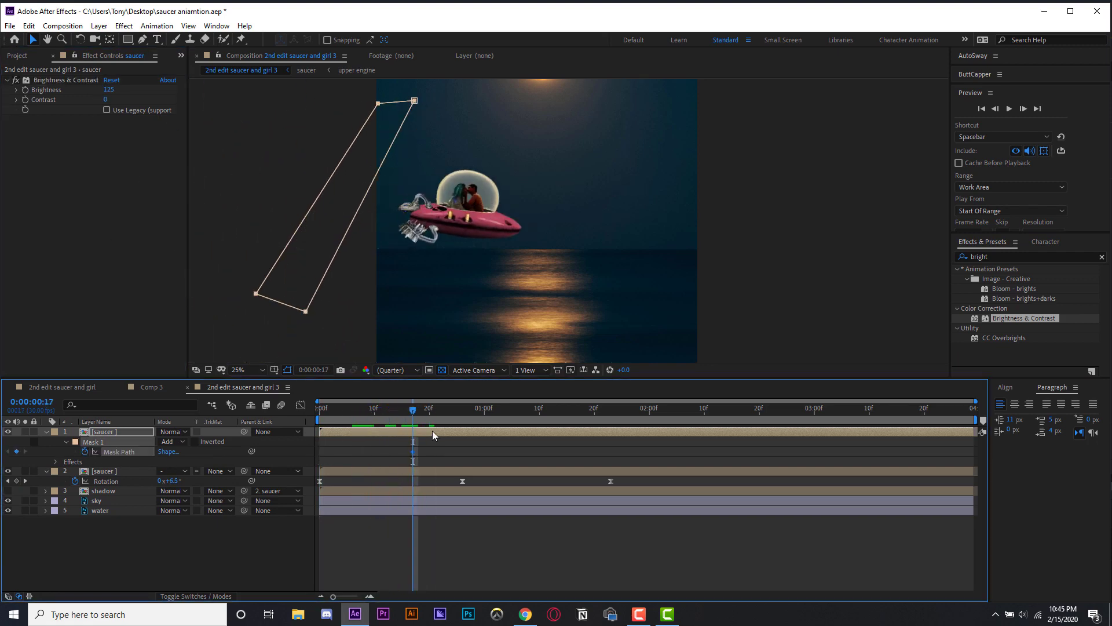
drag(440, 412, 496, 412)
scroll(501, 209, down, 1)
drag(538, 151, 370, 313)
scroll(588, 287, up, 1)
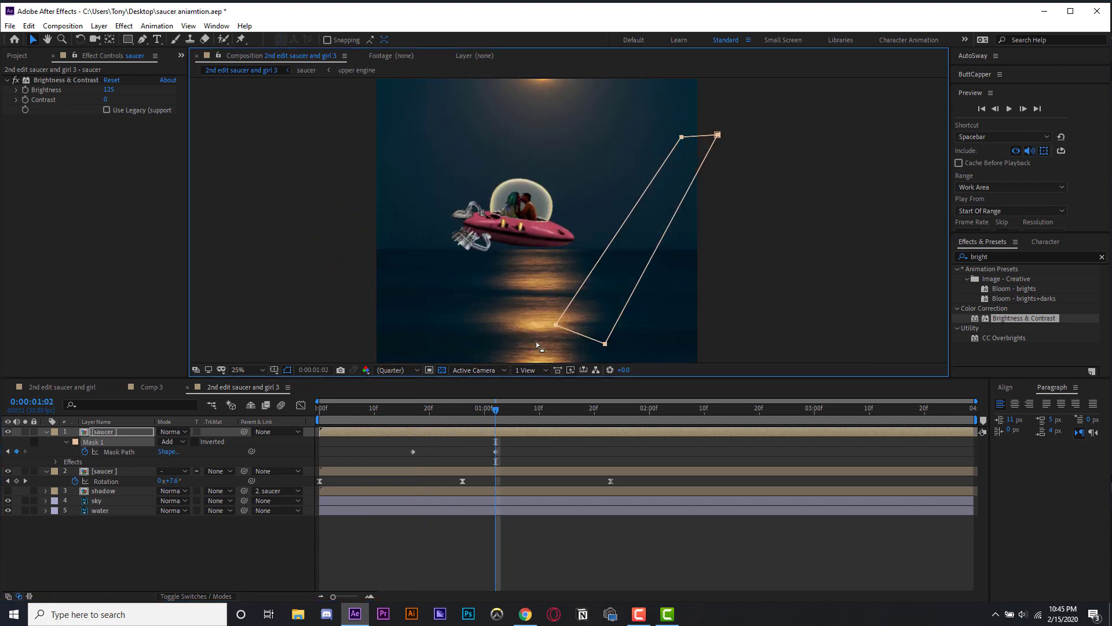
drag(478, 410, 424, 410)
drag(399, 461, 534, 446)
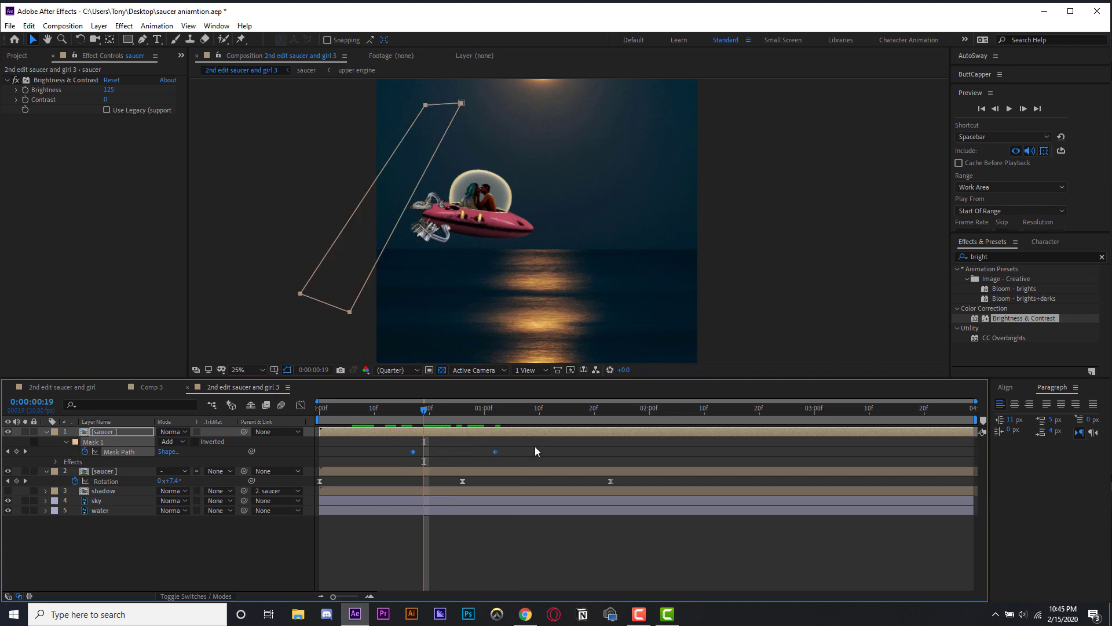
- Apply Easy Ease to the mask path keyframes and shift both keyframes earlier in the timeline, then preview
right_click(495, 451)
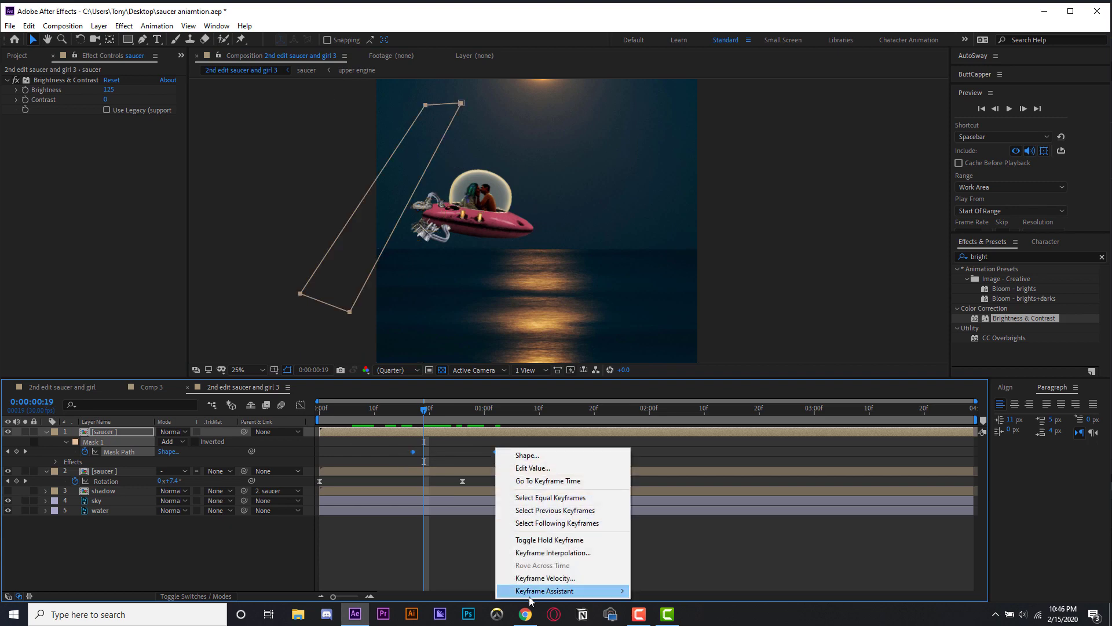
mouse_move(545, 590)
click(702, 528)
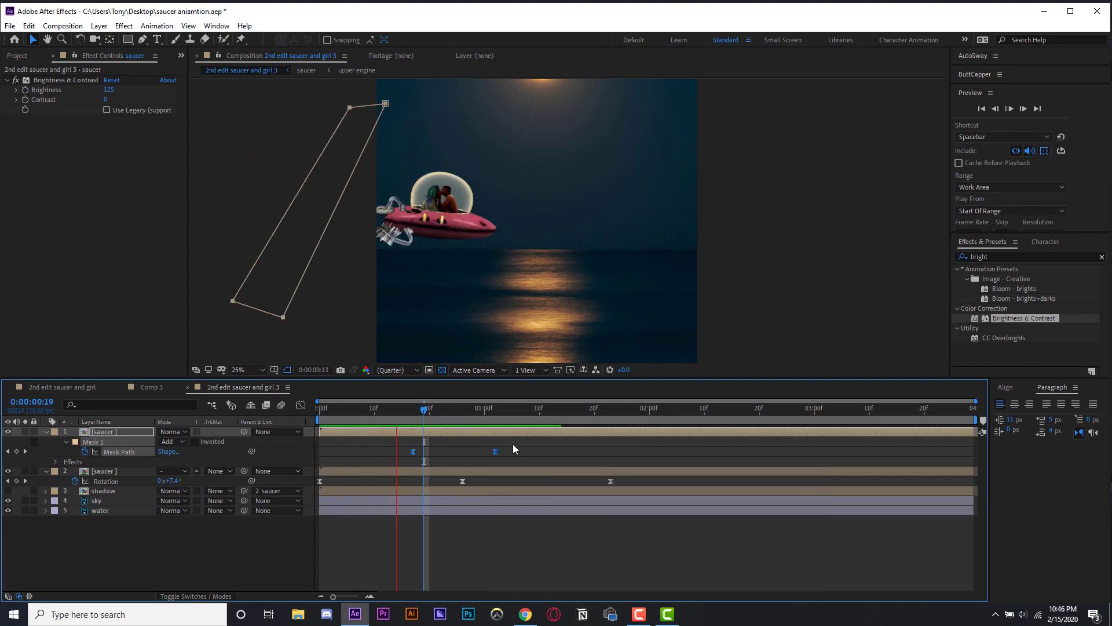
drag(511, 441, 363, 451)
key(space)
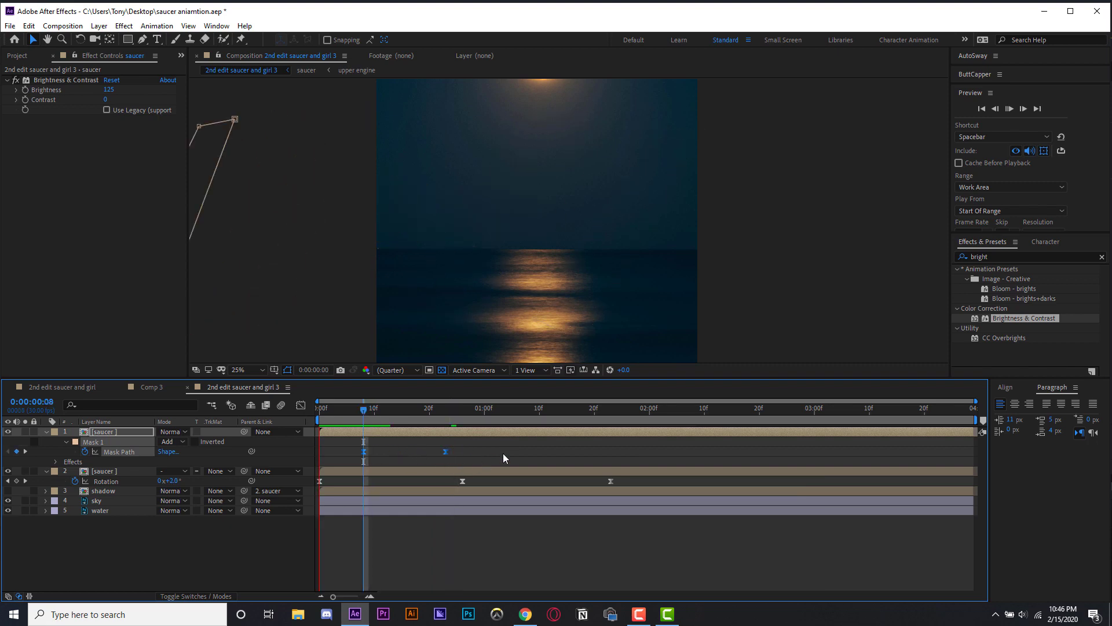
key(space)
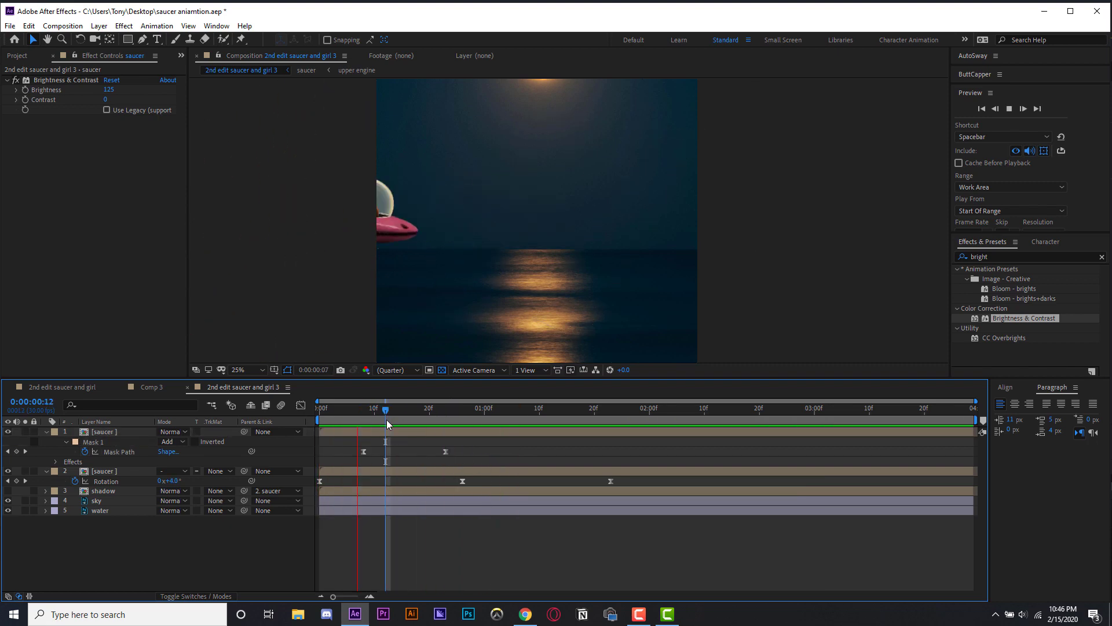
- Set the masked saucer copy's mask feather to about 51 pixels and preview the result
click(391, 431)
key(f)
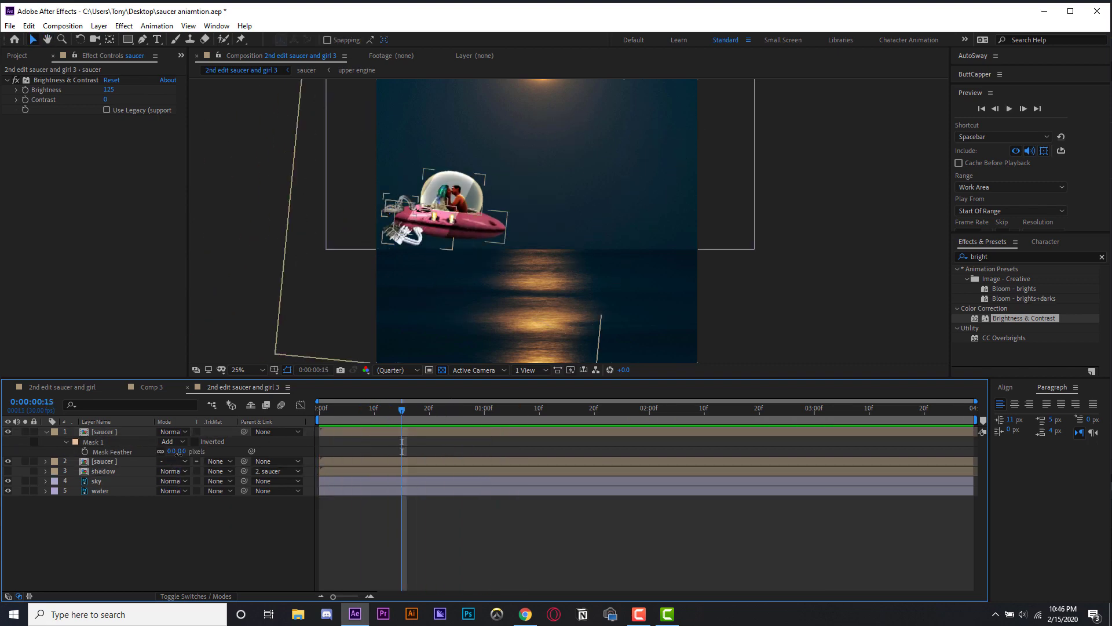
drag(173, 452, 203, 452)
key(space)
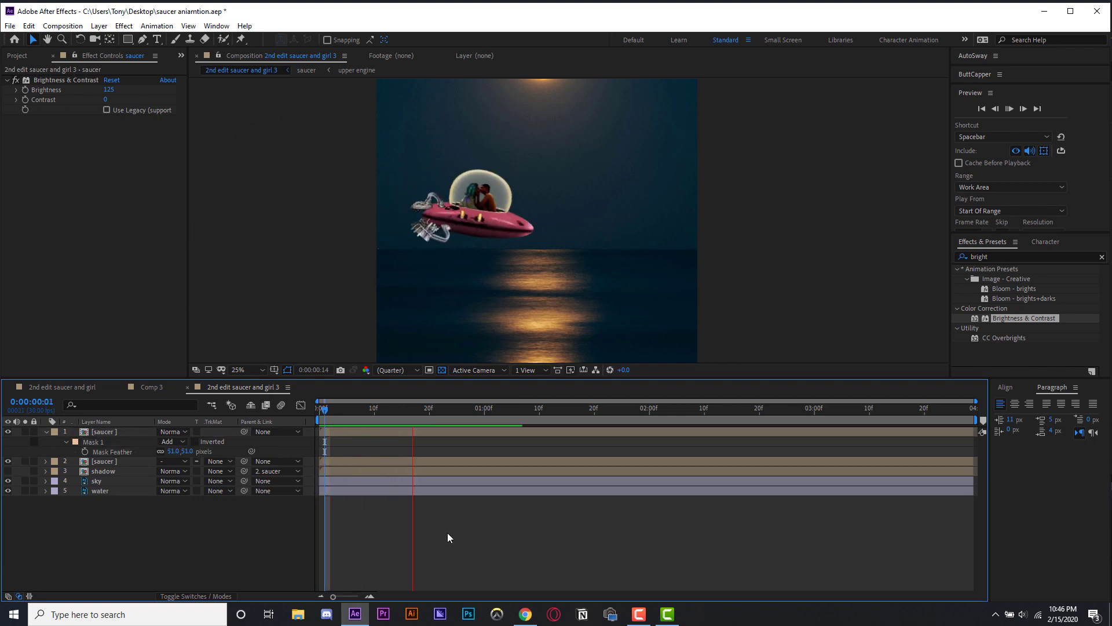
- Duplicate the animated mask twice and slide each copy's path keyframes later to stagger the light sweeps
click(433, 433)
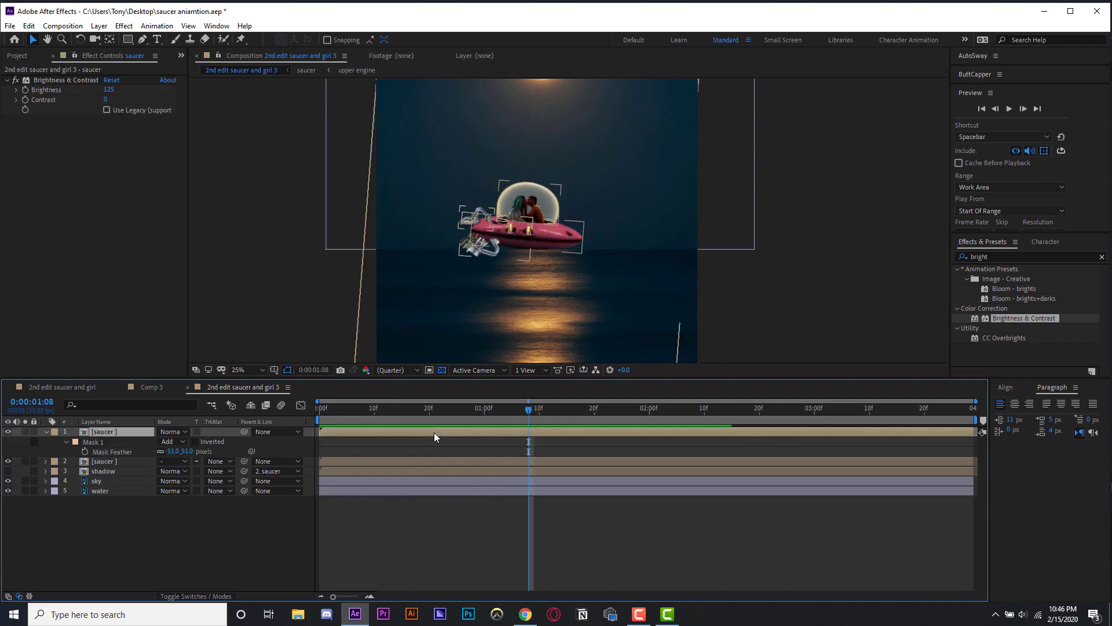
click(120, 443)
key(ctrl+d)
drag(520, 457, 487, 461)
key(ctrl+d)
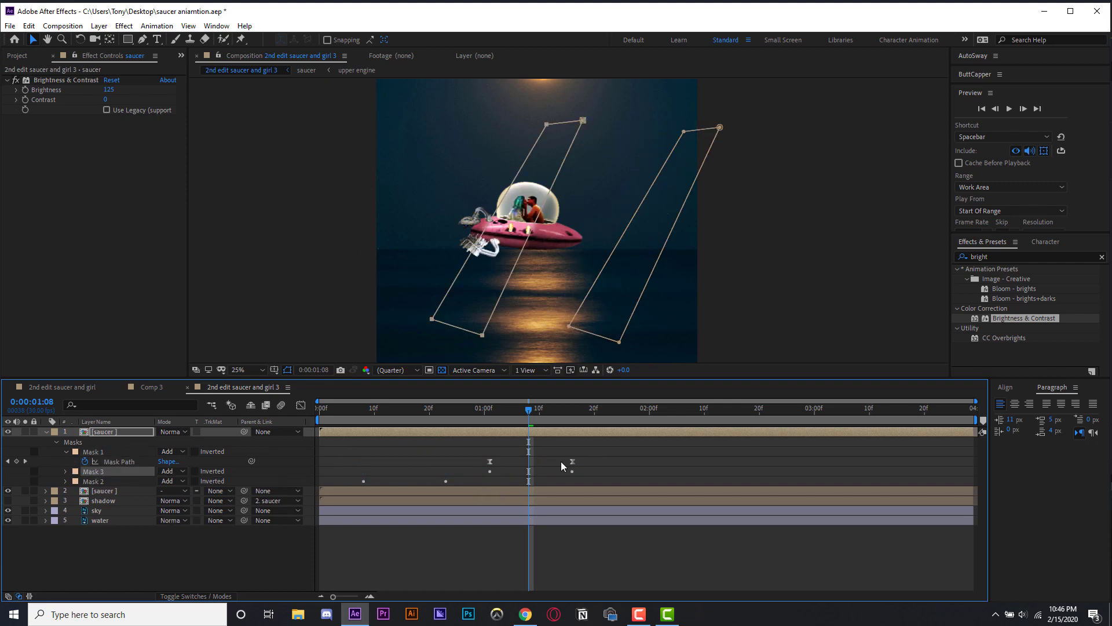
drag(589, 451, 489, 471)
click(506, 555)
key(space)
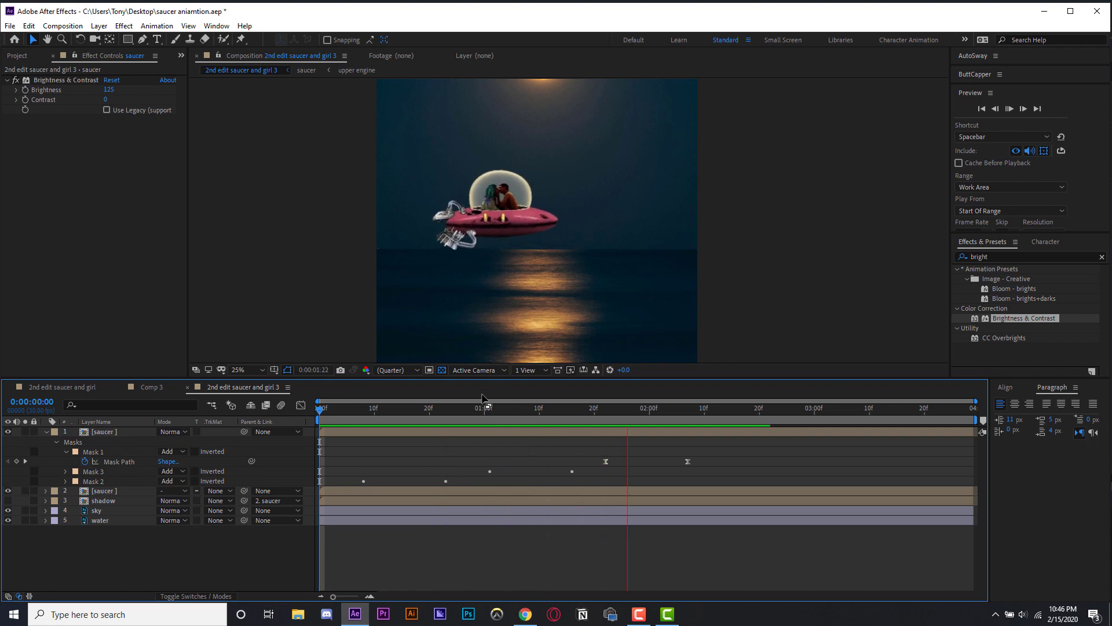
- Duplicate Mask 1 three more times, offsetting each new copy's path keyframes further along the timeline, then preview from the start
click(455, 467)
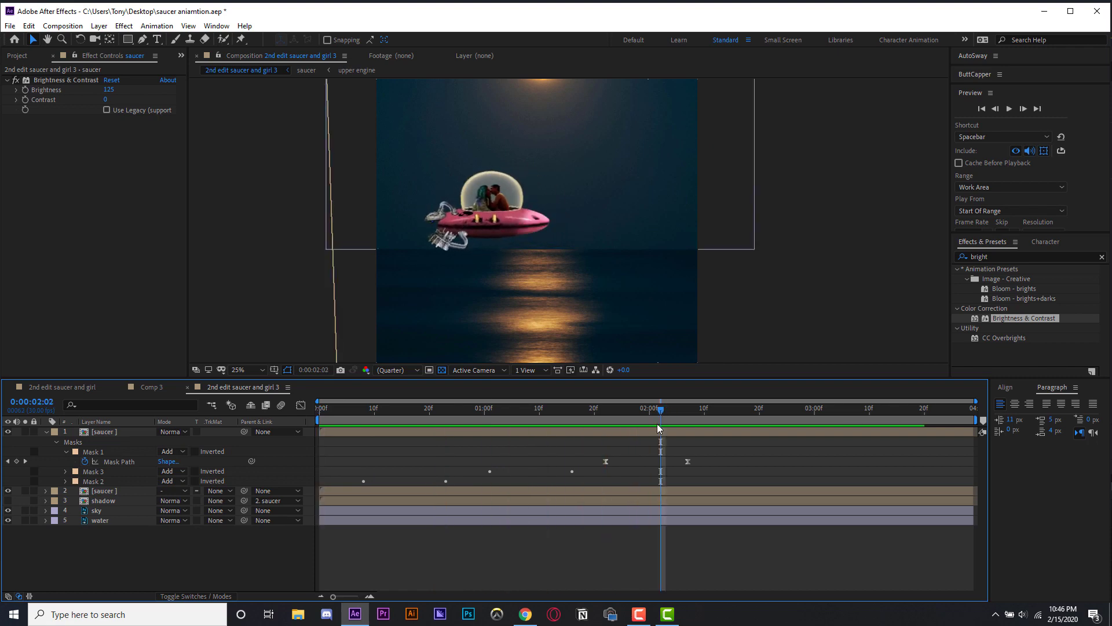
click(99, 452)
key(ctrl+d)
drag(720, 447, 639, 468)
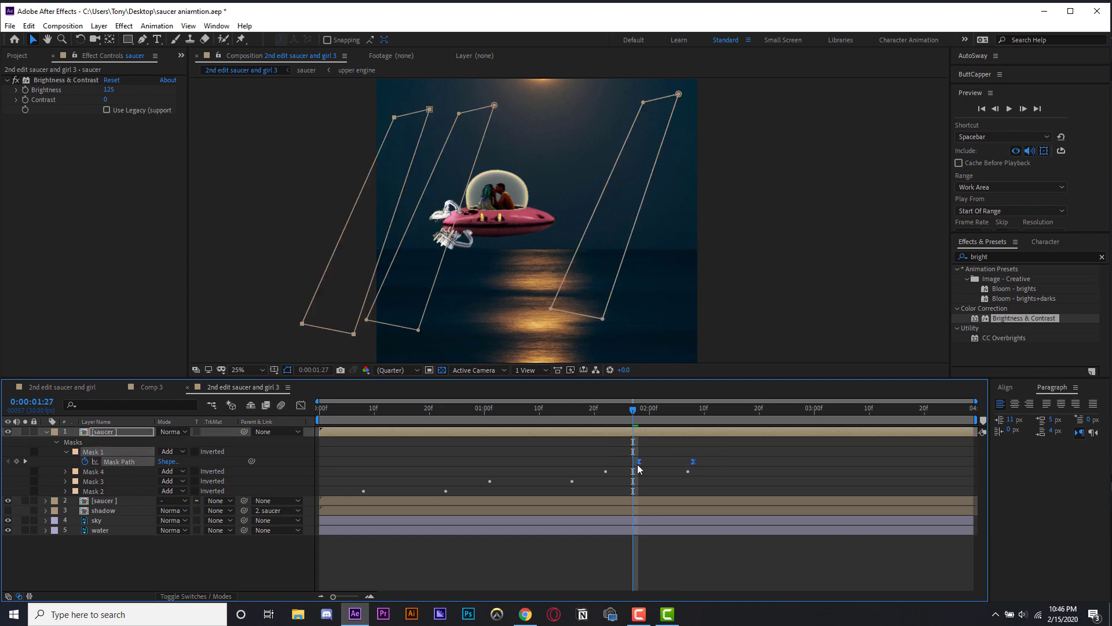
key(ctrl+d)
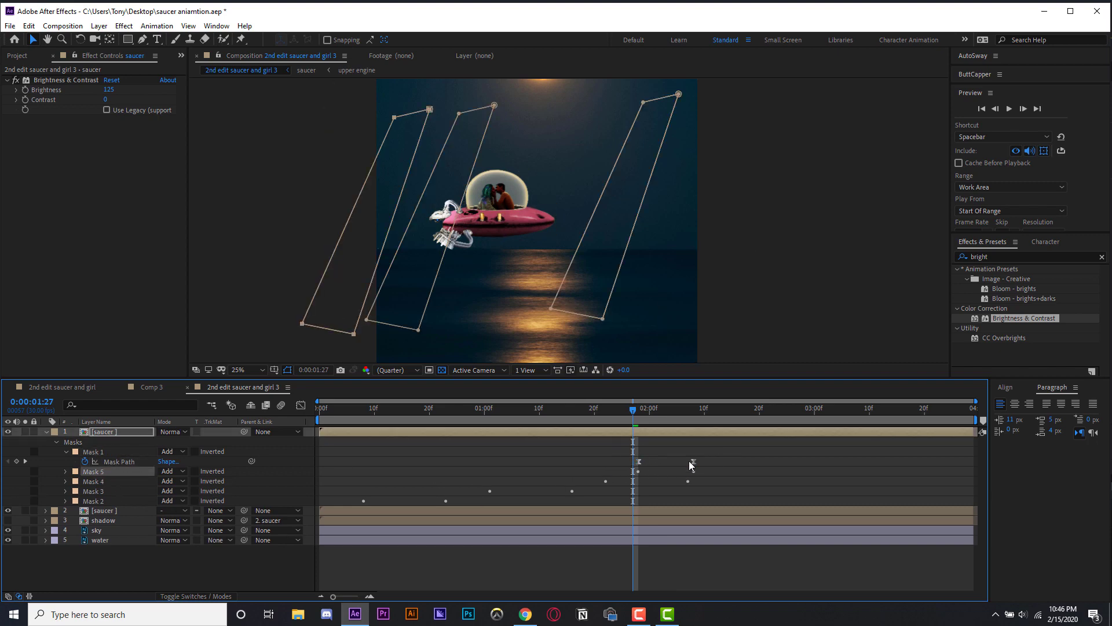
drag(720, 442, 658, 469)
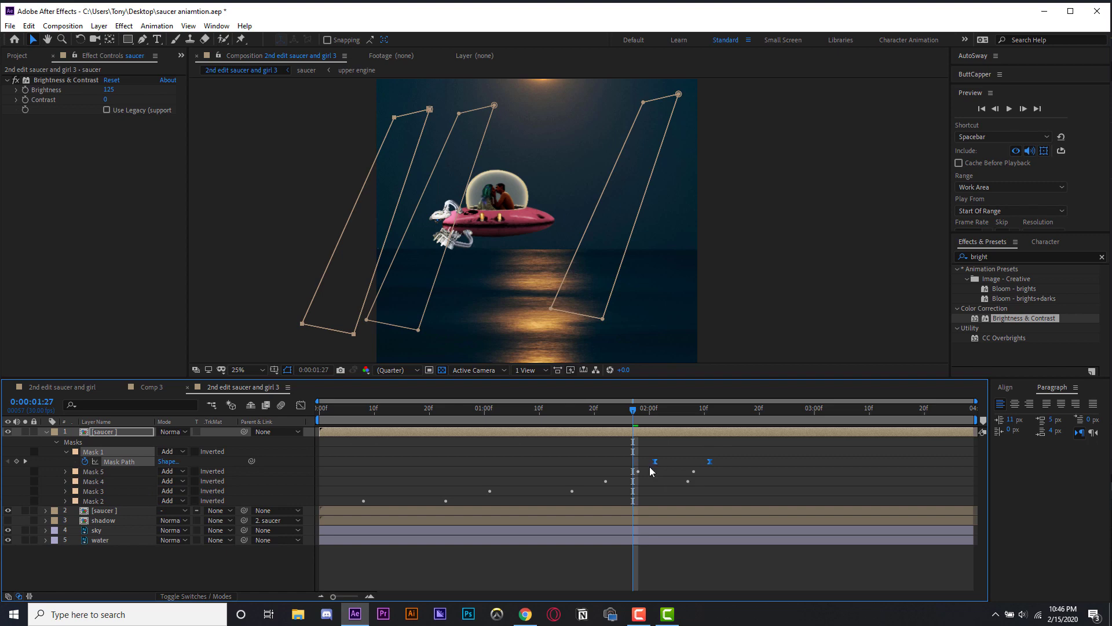
key(ctrl+d)
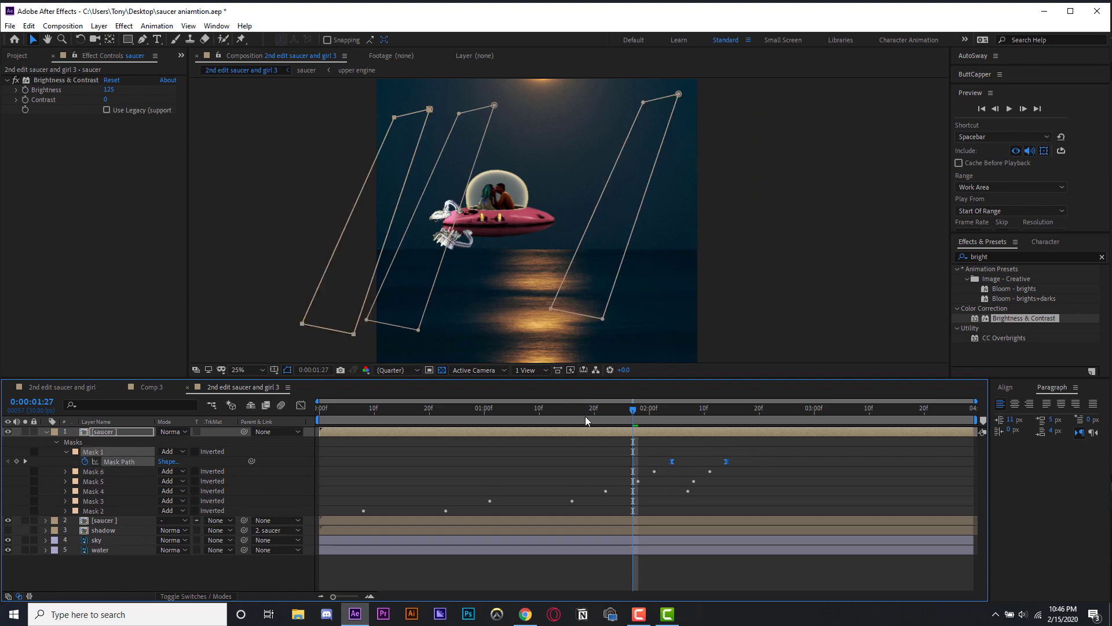
key(Home)
key(space)
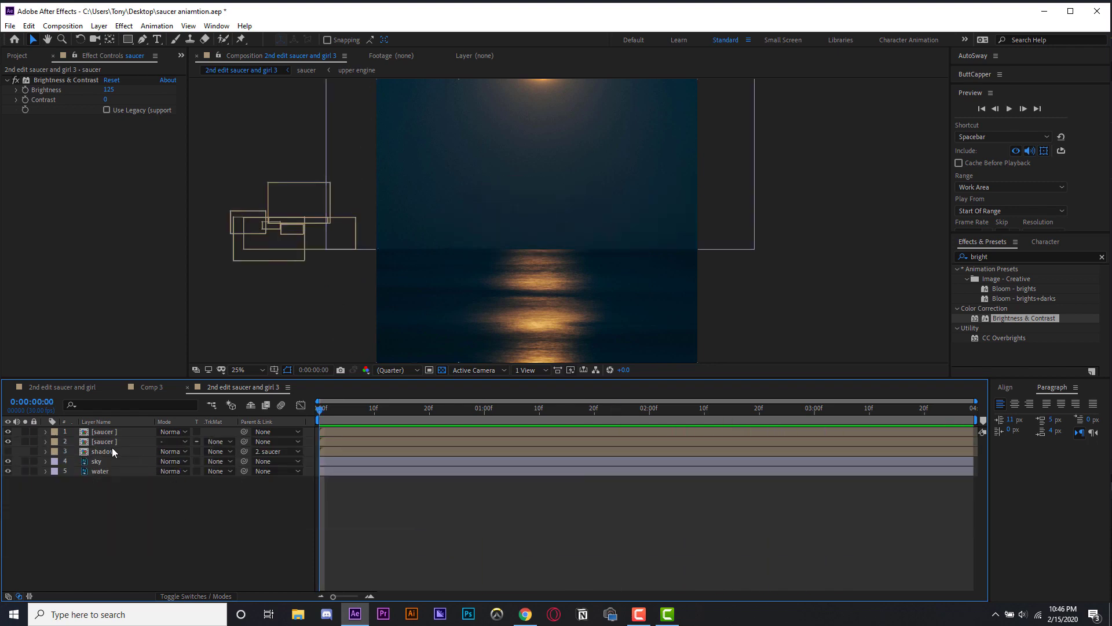
- Lower the shadow layer's opacity to about 23%
click(112, 451)
click(364, 409)
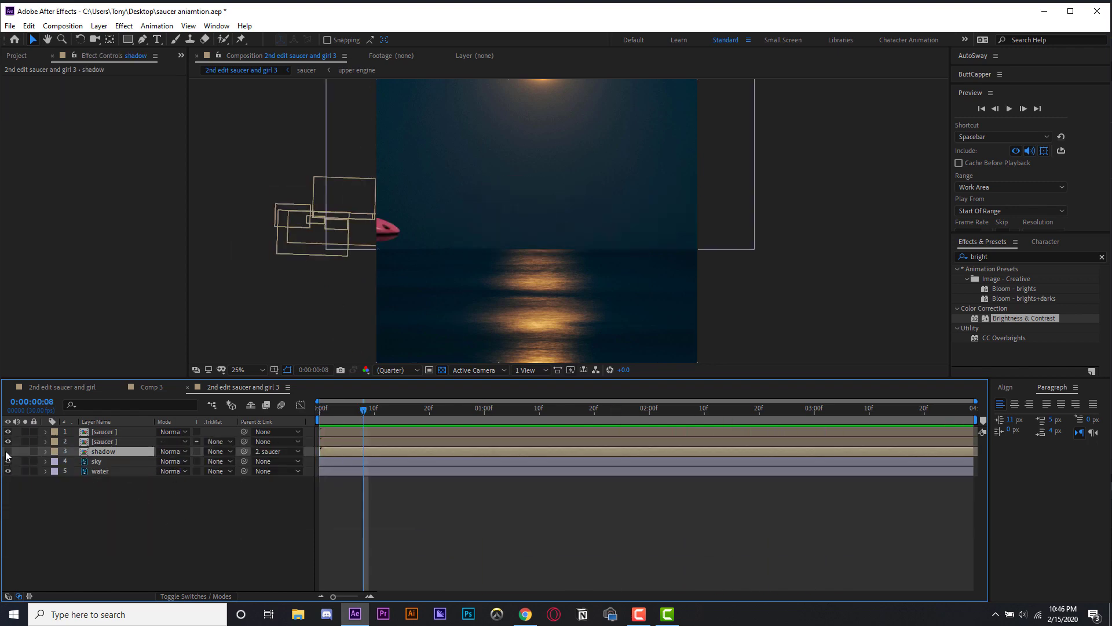
key(space)
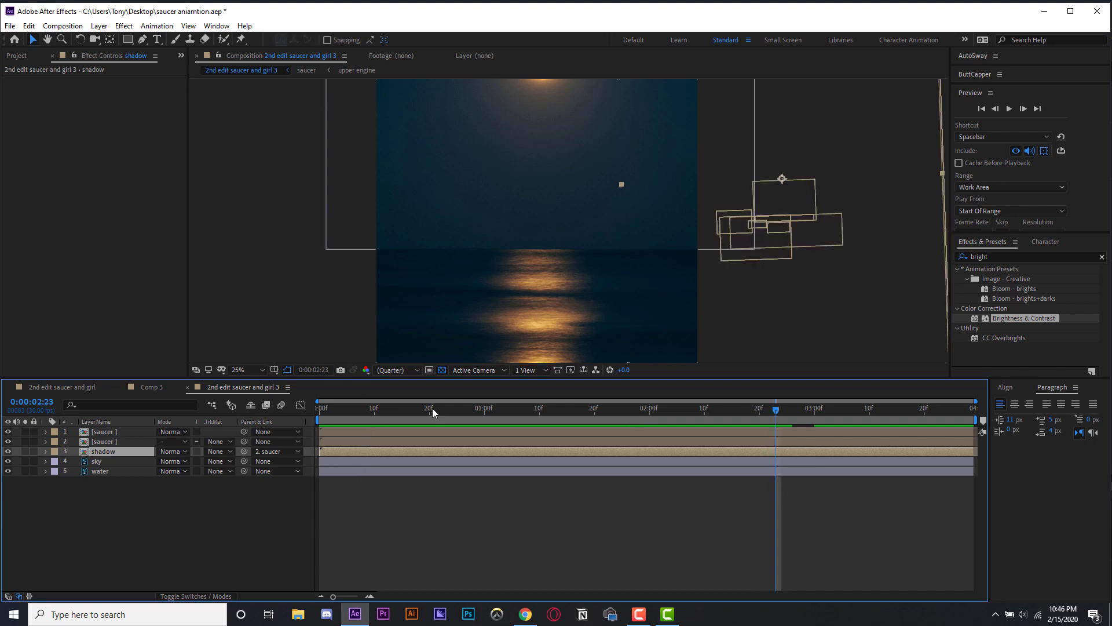
click(366, 423)
drag(367, 427, 490, 427)
key(t)
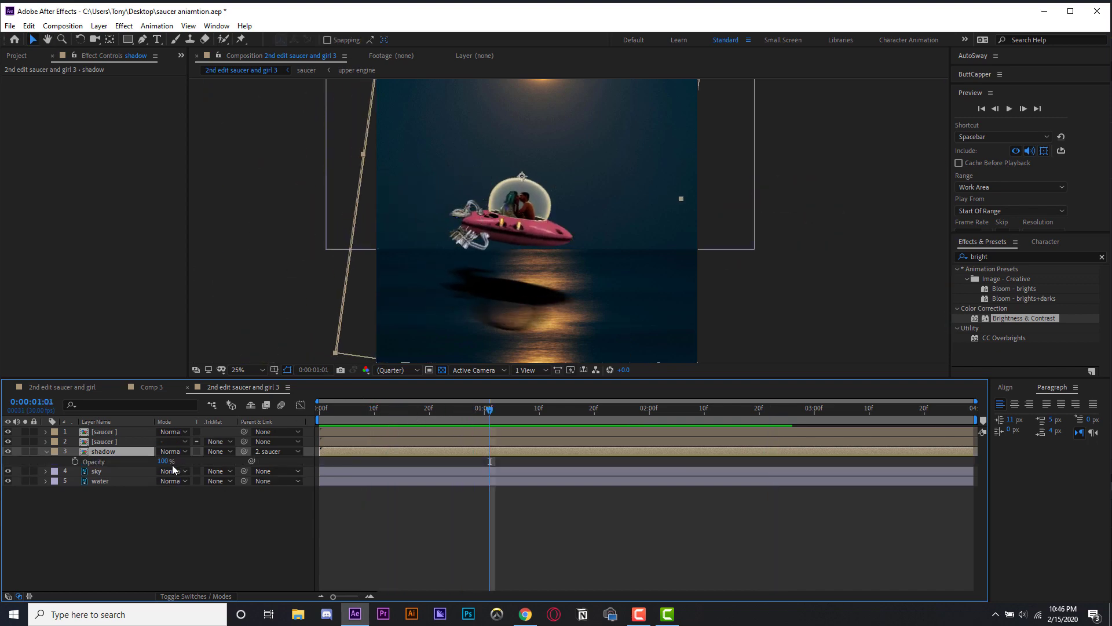
drag(99, 461, 75, 462)
drag(76, 462, 95, 461)
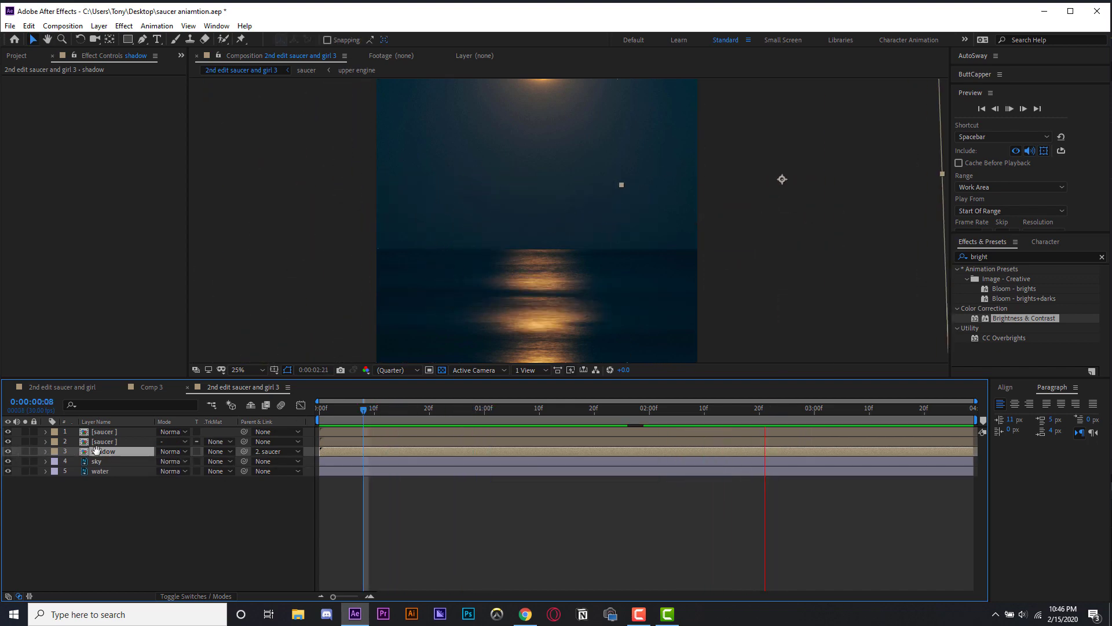
click(366, 423)
drag(366, 423, 490, 422)
key(t)
drag(99, 462, 76, 462)
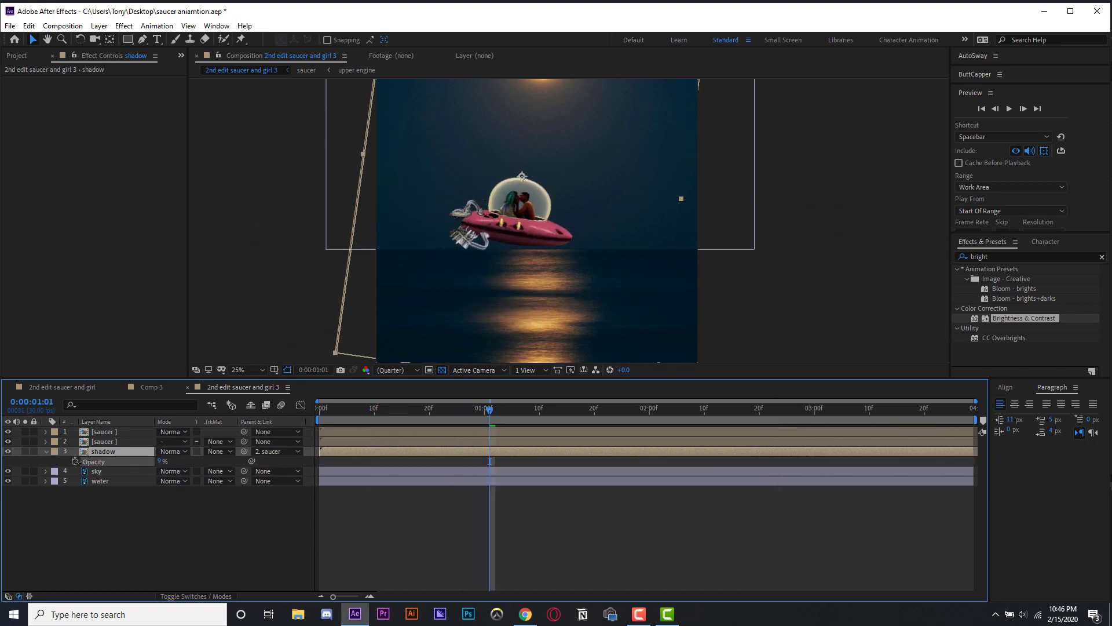
key(space)
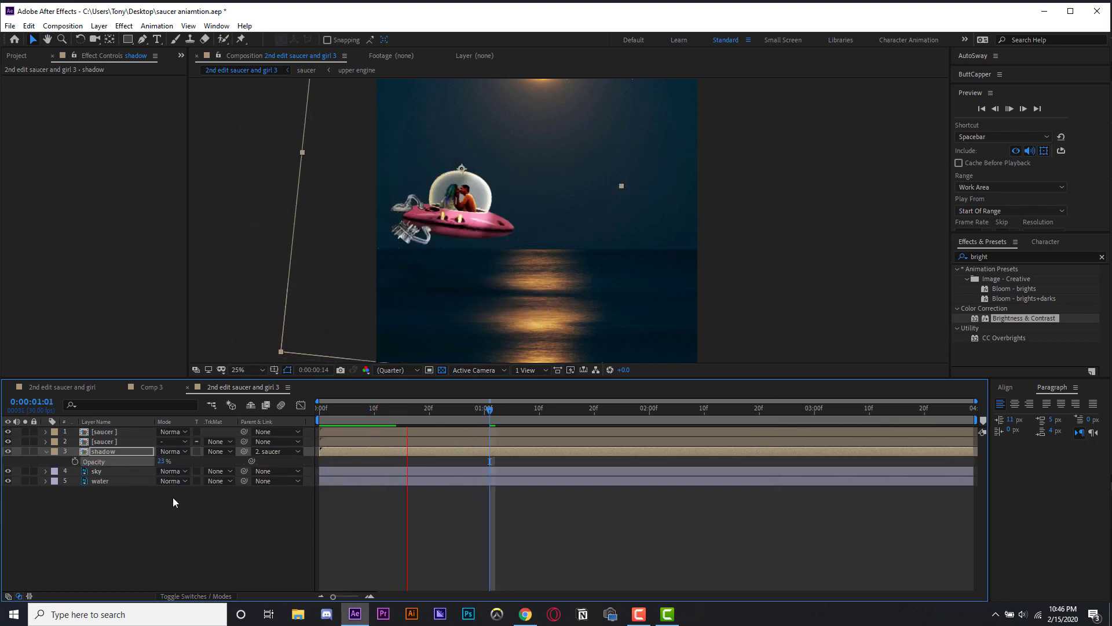
- Search the effects for "blur" and apply Gaussian Blur to the shadow layer
click(1007, 257)
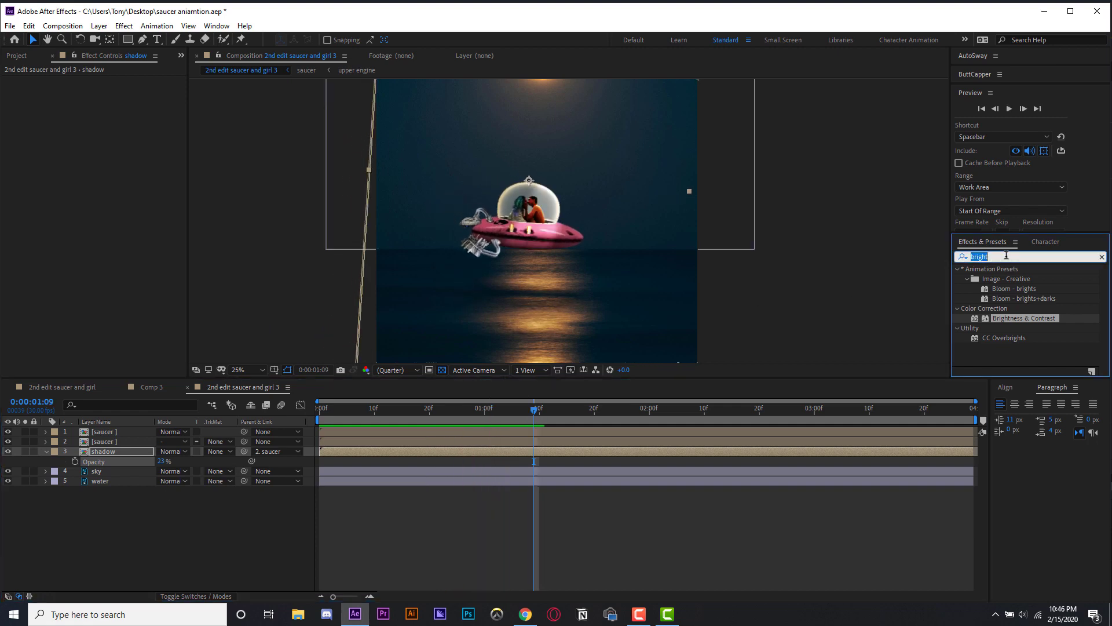
text(blur)
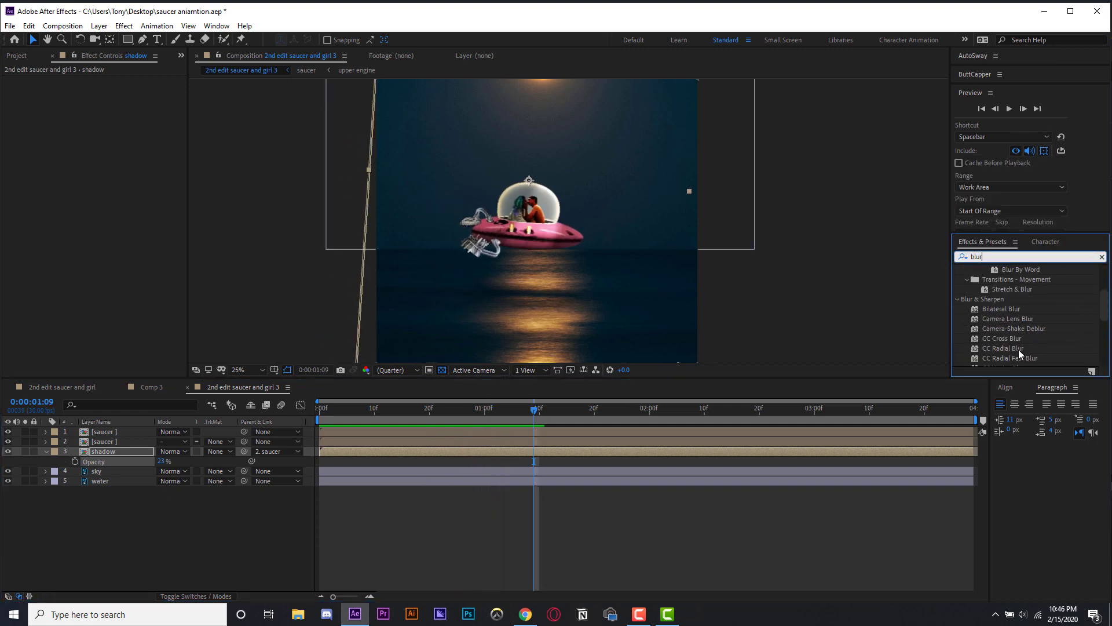
scroll(1035, 331, down, 8)
scroll(1030, 330, down, 1)
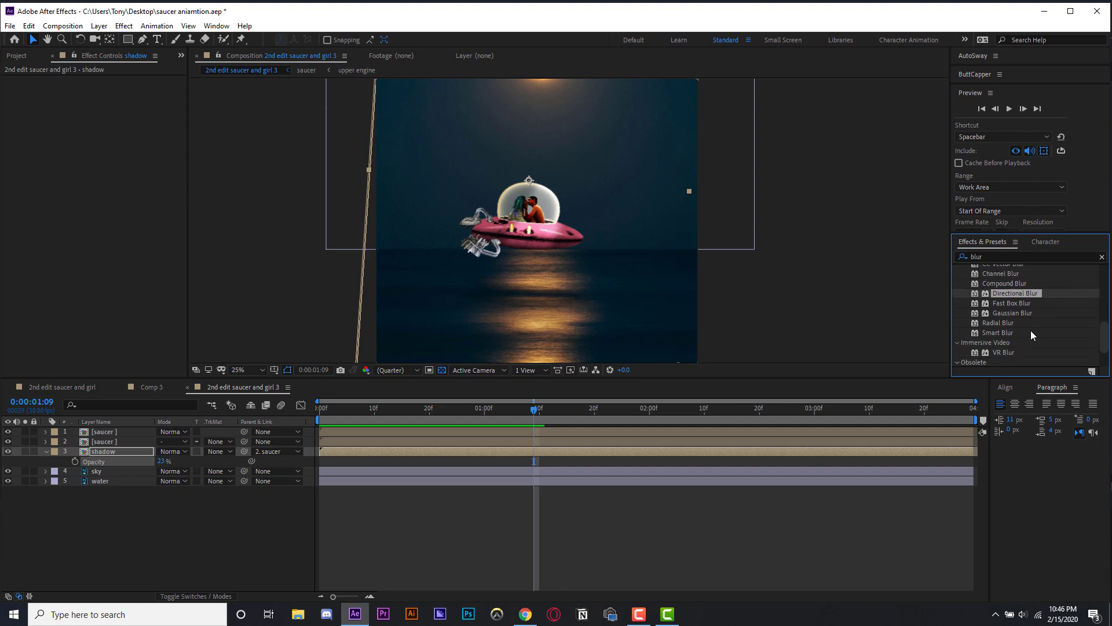
click(1025, 313)
drag(109, 456, 107, 452)
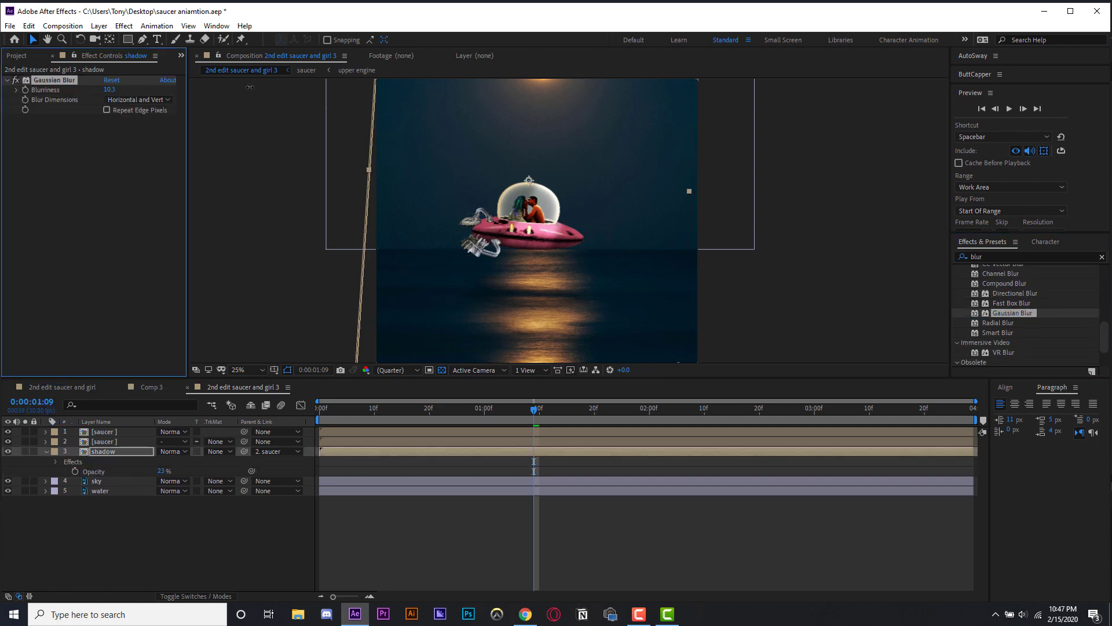
- Set the shadow layer's opacity to 50% and preview the composition
drag(161, 471, 187, 475)
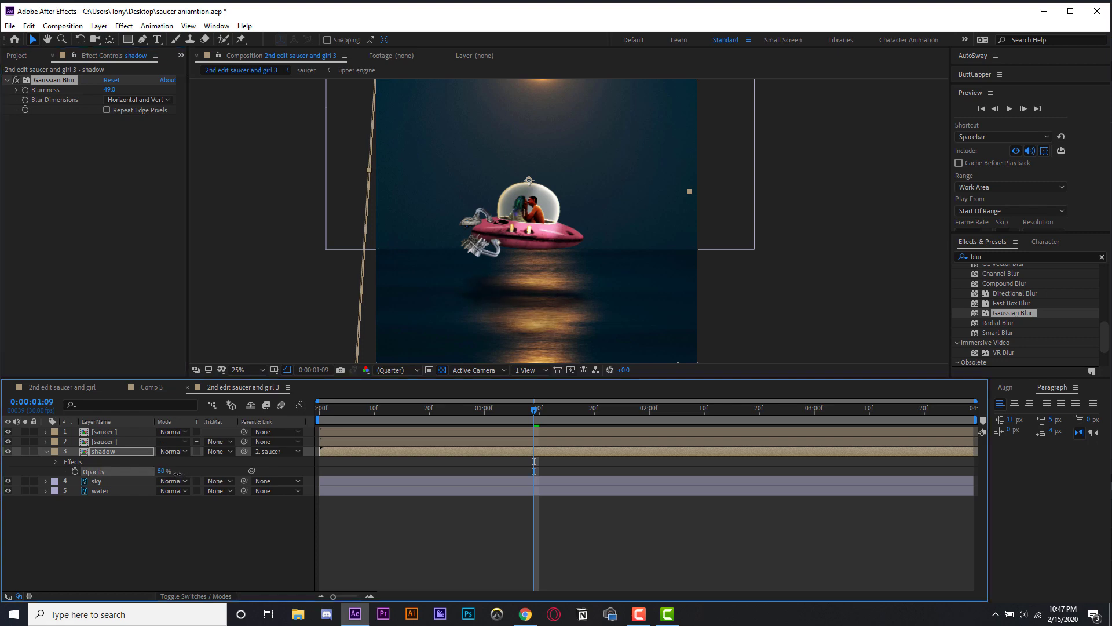
key(space)
key(comma)
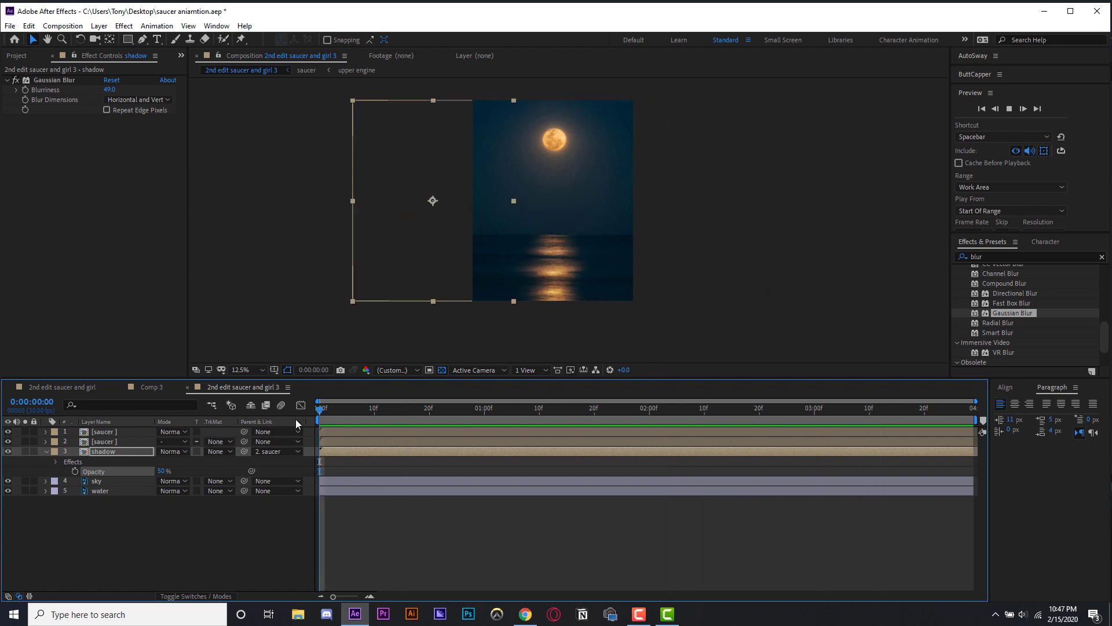
click(218, 595)
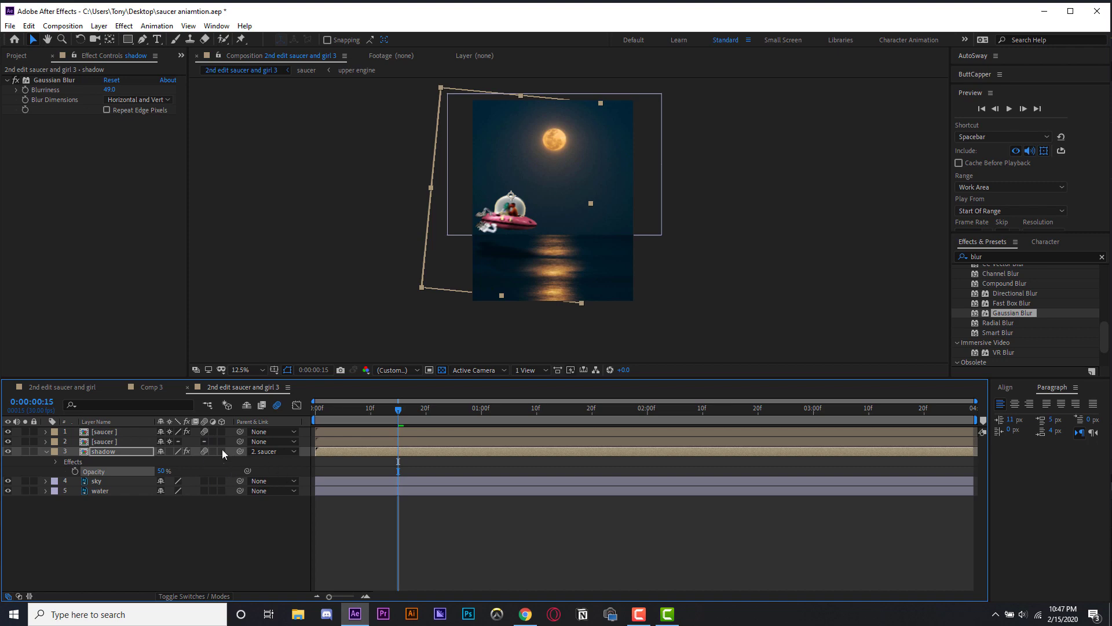
- Create a new solid layer named thruster
click(300, 52)
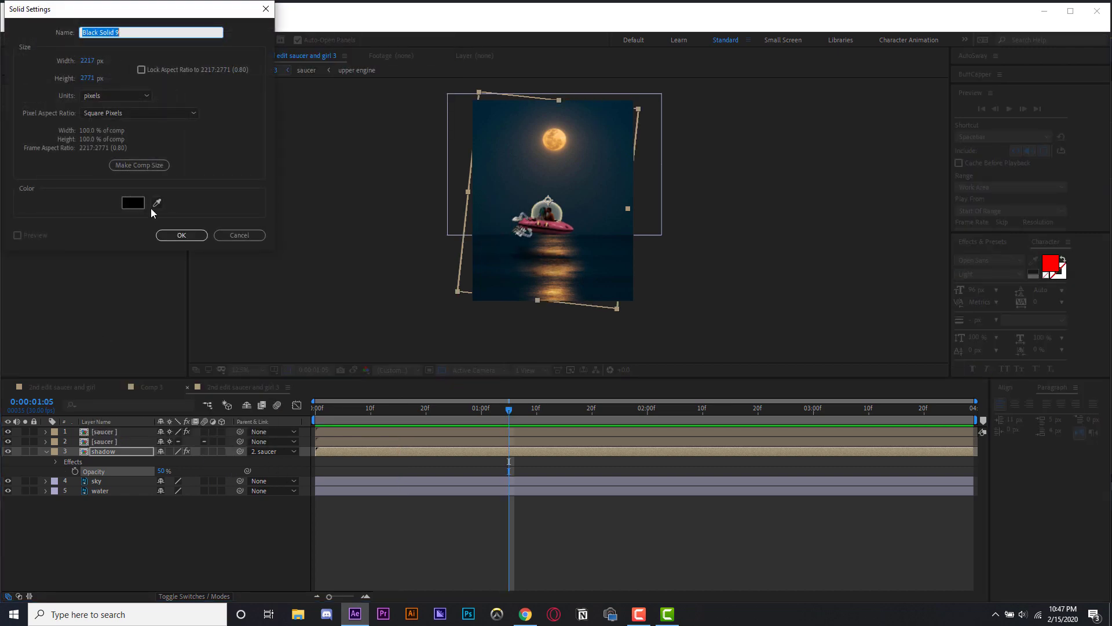
text(thruster)
click(190, 235)
key(period)
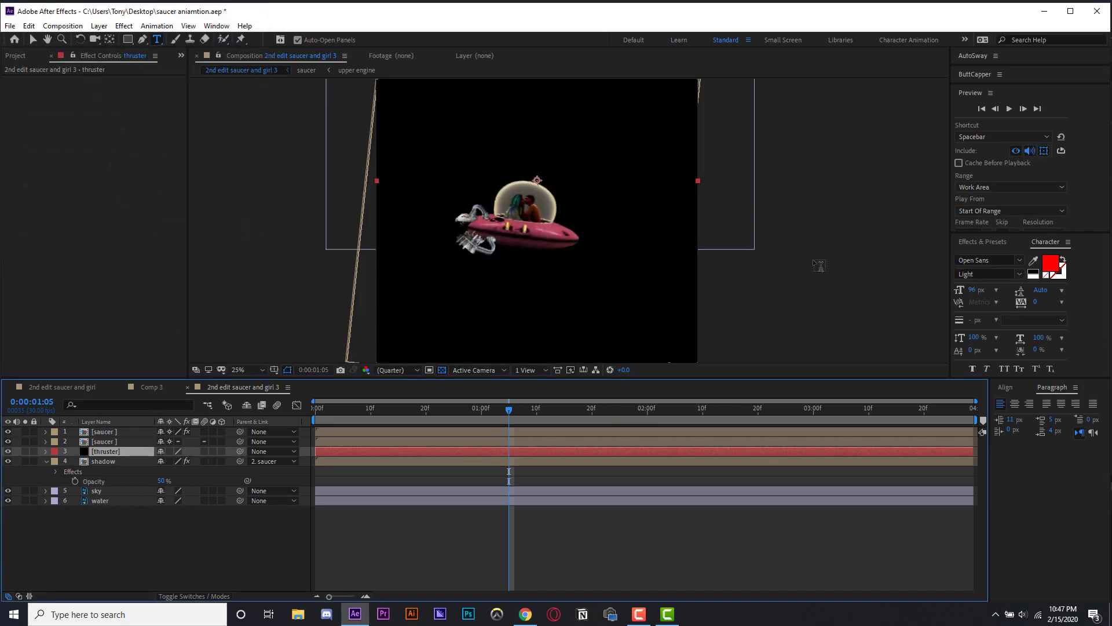
- Search the effects for "sab" and apply Saber to the thruster layer
click(994, 246)
text(saber)
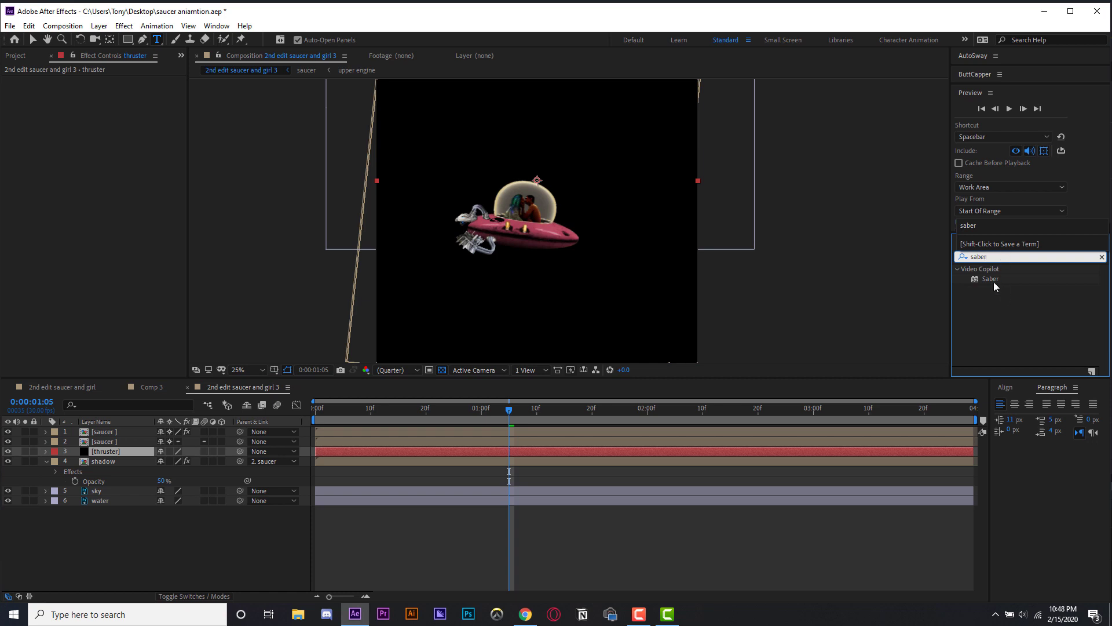
drag(990, 279, 124, 453)
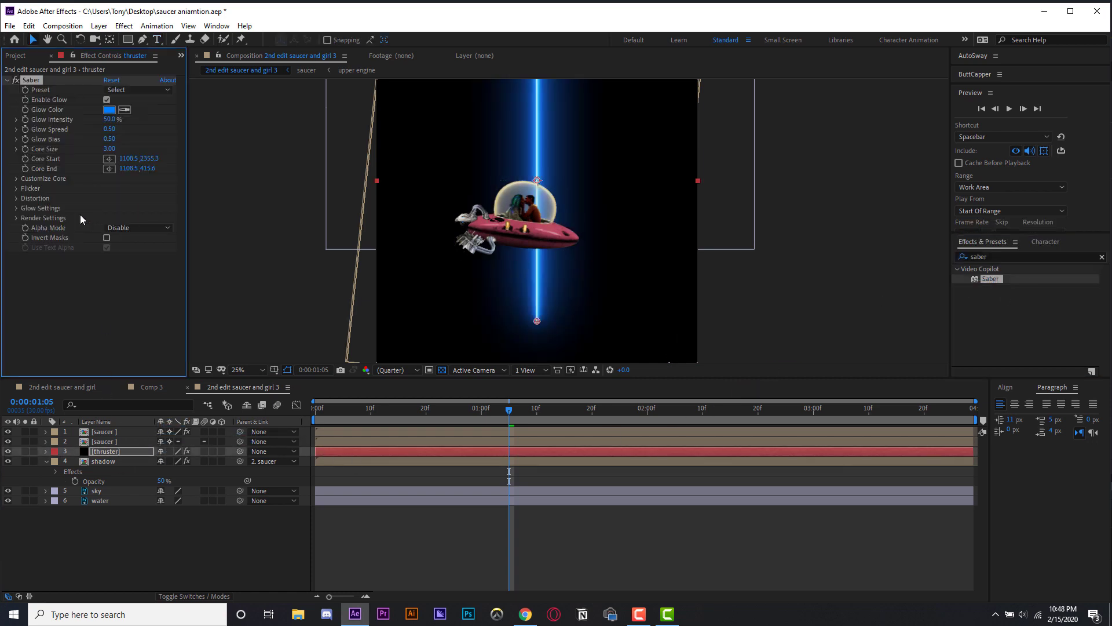
- Expand Saber's Customize Core settings and set Core Type to Layer Masks
click(17, 182)
click(125, 189)
click(130, 215)
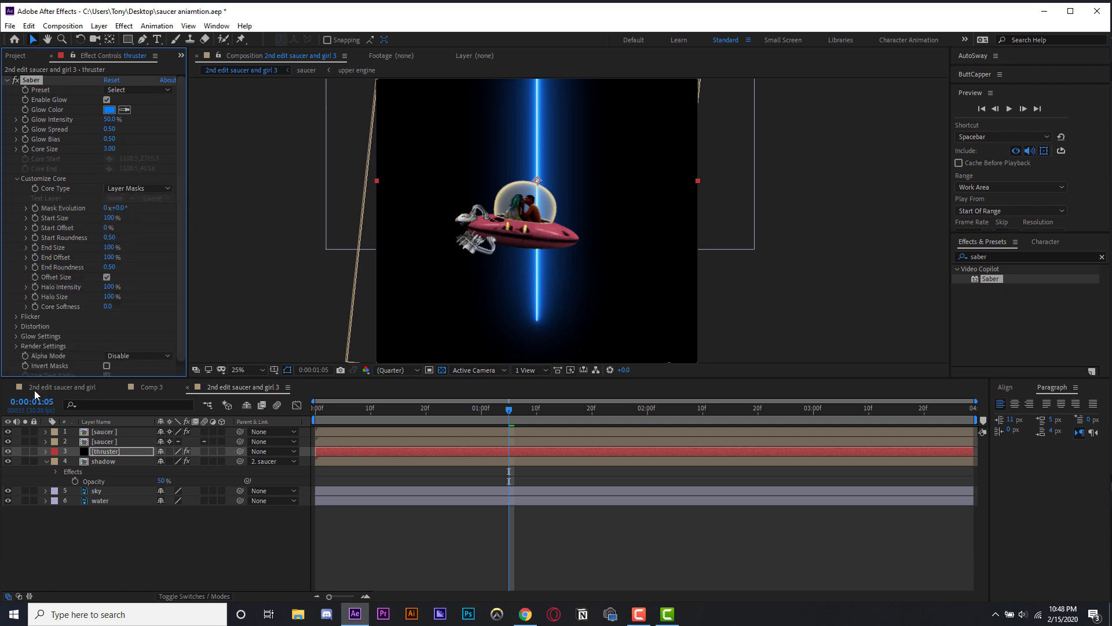
- Switch to the 2nd edit saucer and girl composition and scrub through its timeline
click(62, 387)
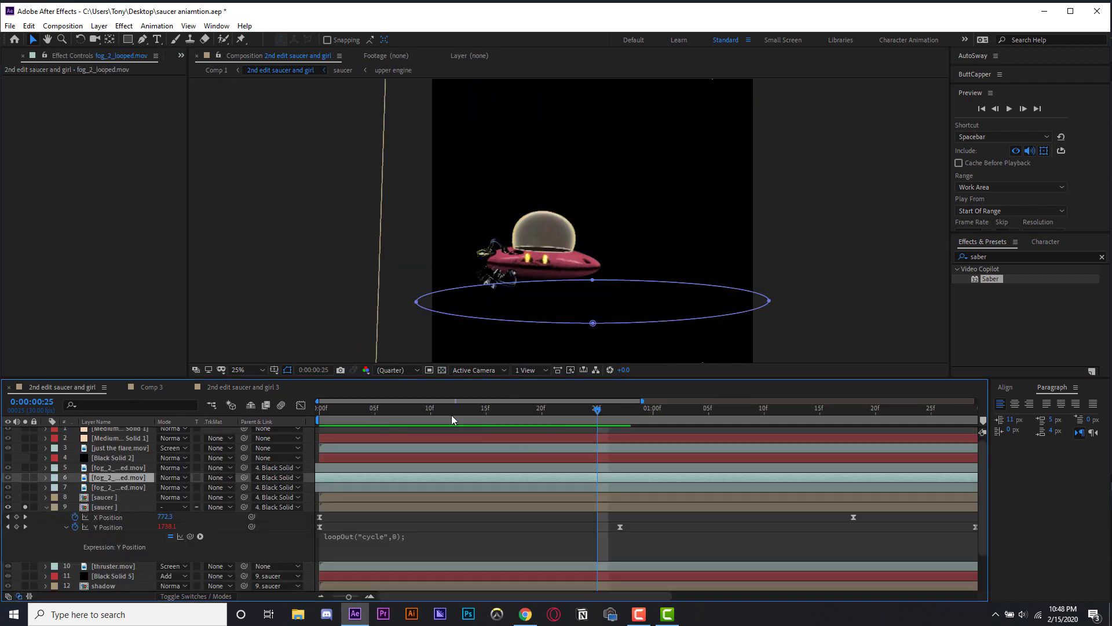
drag(453, 416, 610, 417)
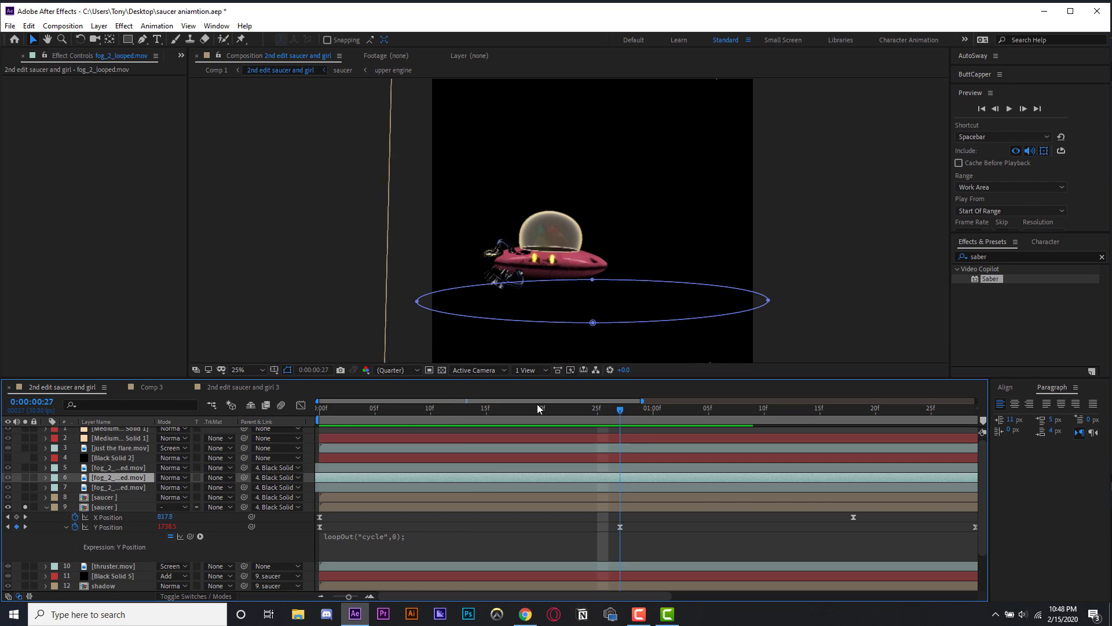
- Examine the Saber settings on the Black Solid 5 layer in the 2nd edit saucer and girl composition
click(442, 371)
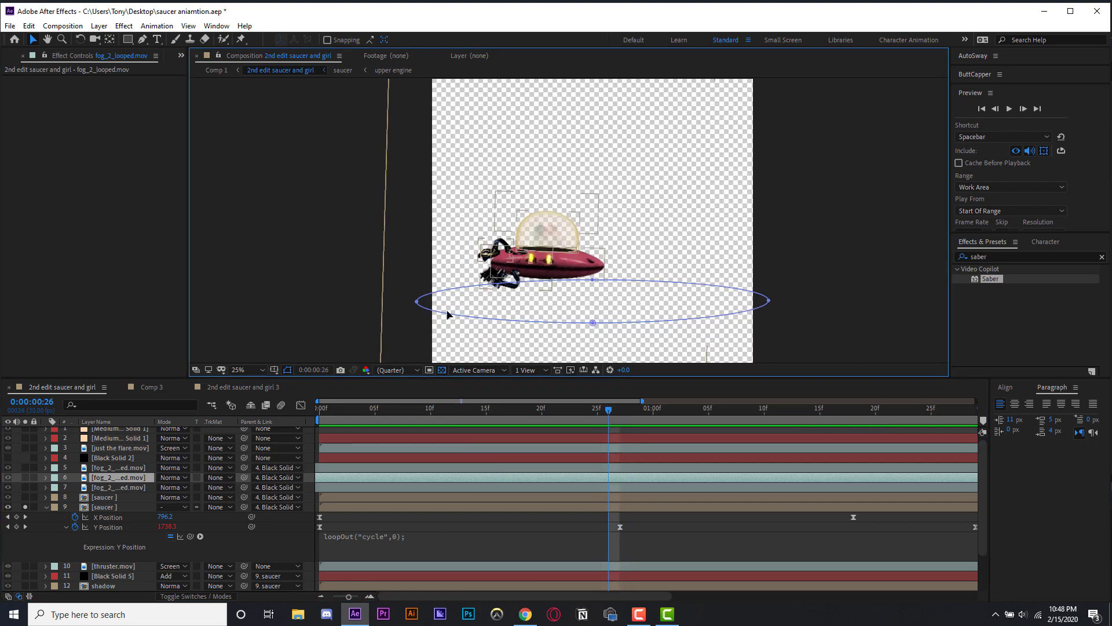
click(114, 458)
scroll(118, 467, down, 3)
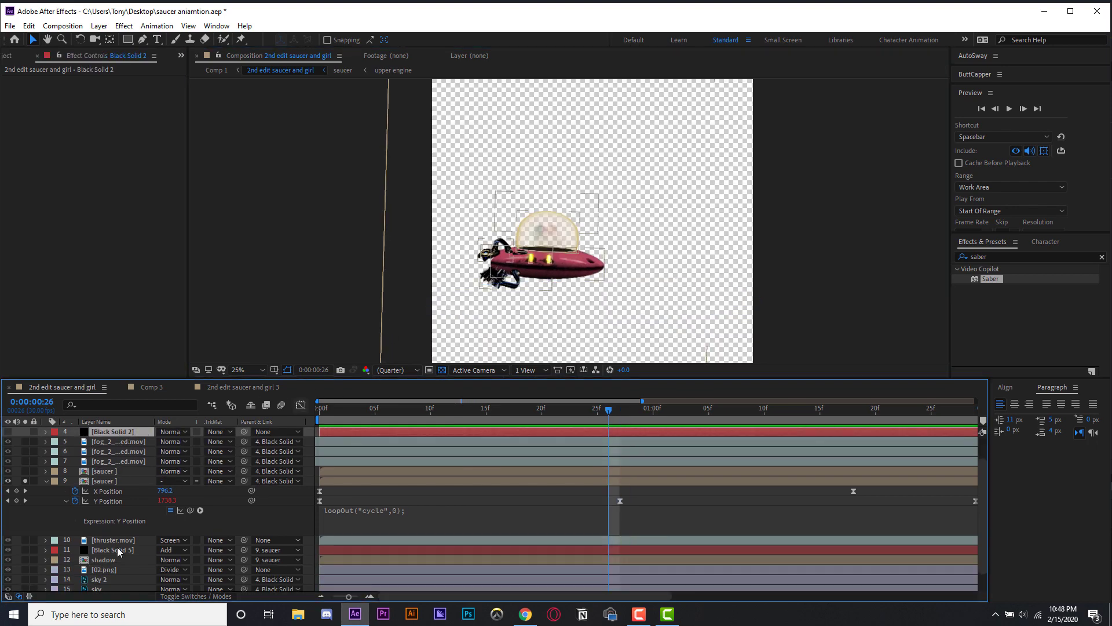
click(118, 552)
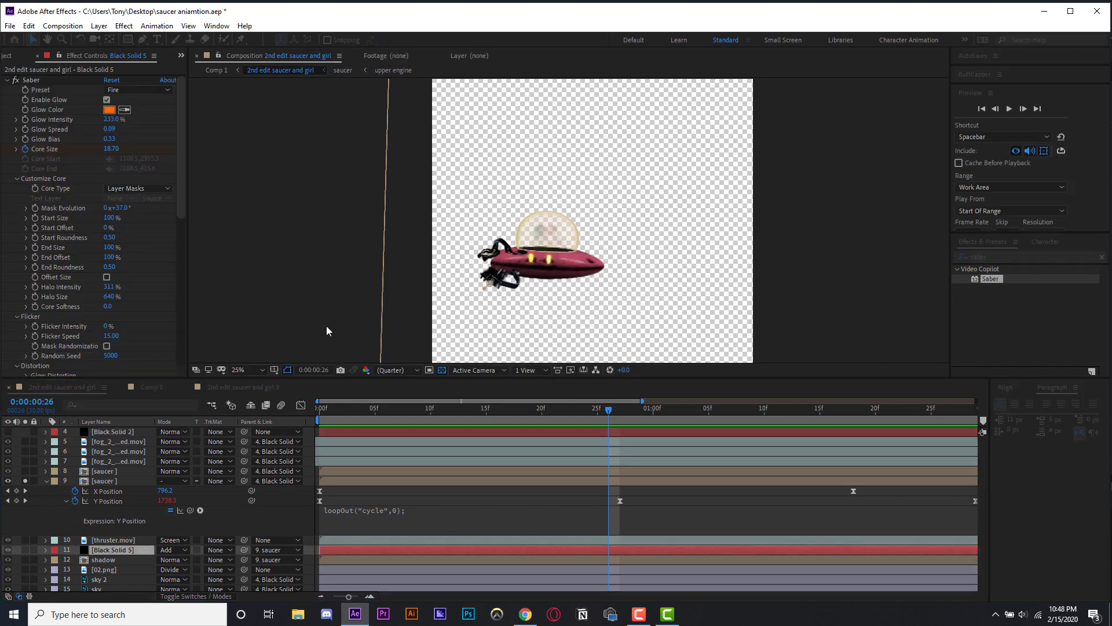
click(42, 81)
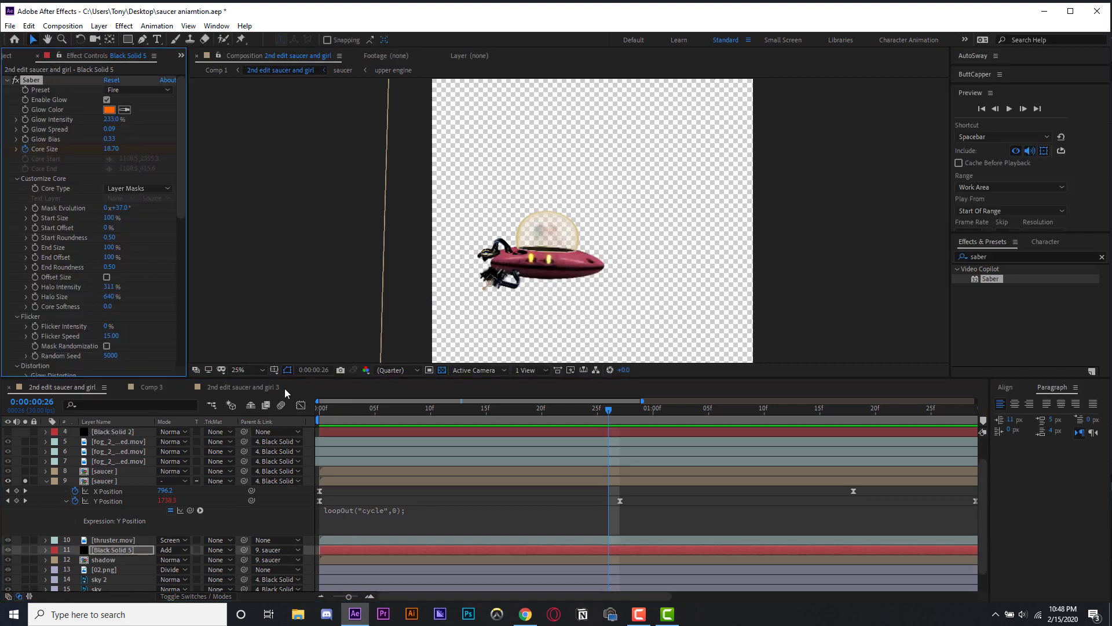
- Return to the 2nd edit saucer and girl 3 composition and set the thruster's Saber preset to Fire
click(237, 389)
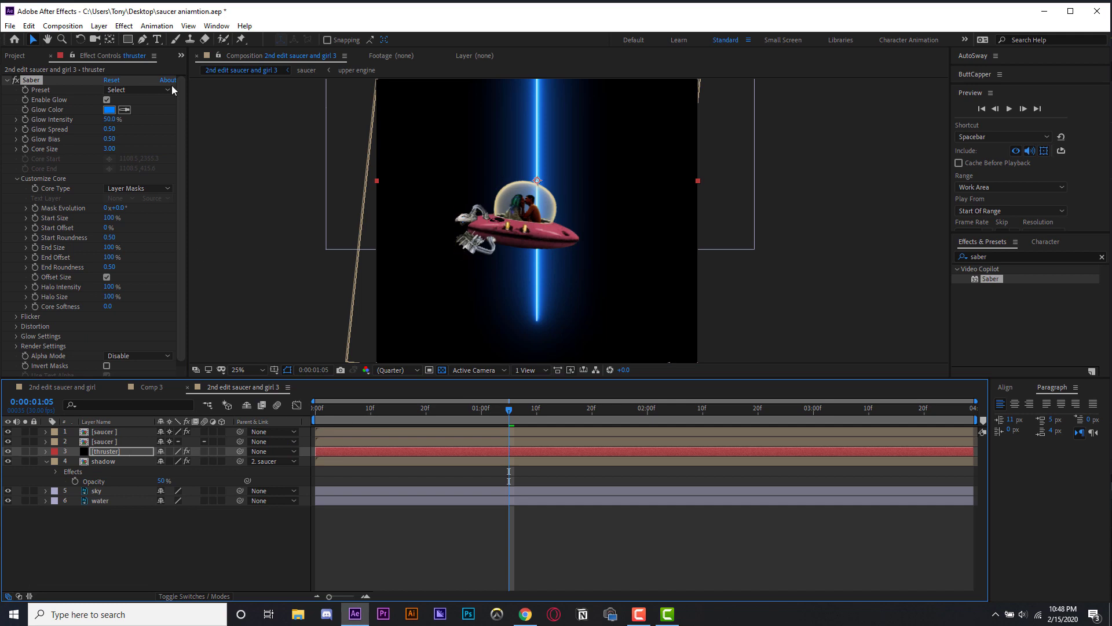
click(168, 90)
click(152, 133)
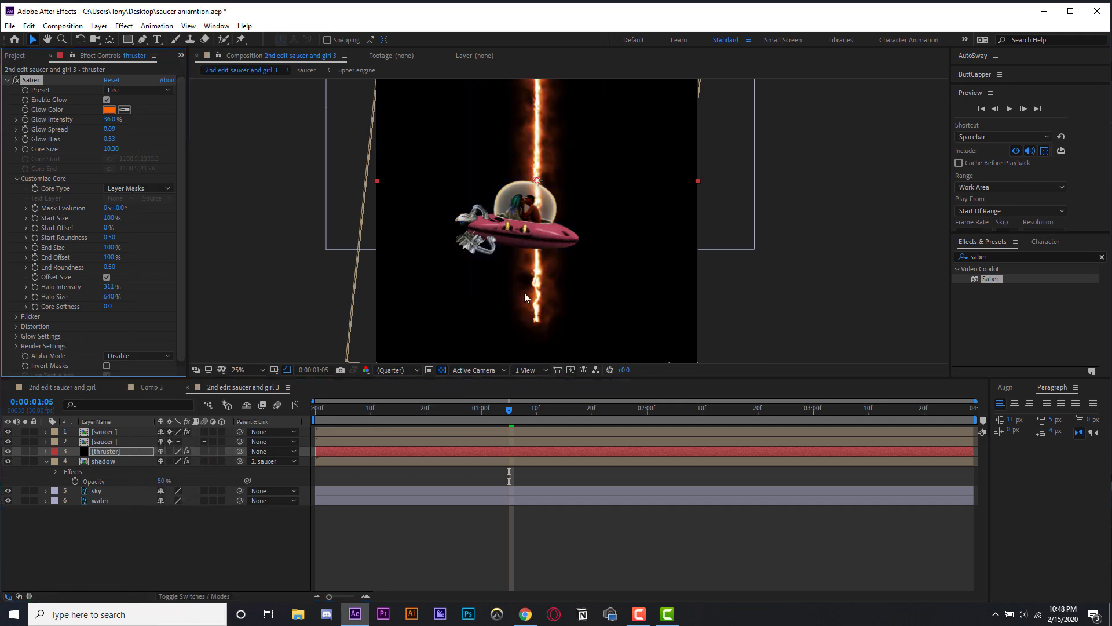
- Draw a Pen tool mask path on the thruster layer along the saucer's engine exhaust
click(102, 455)
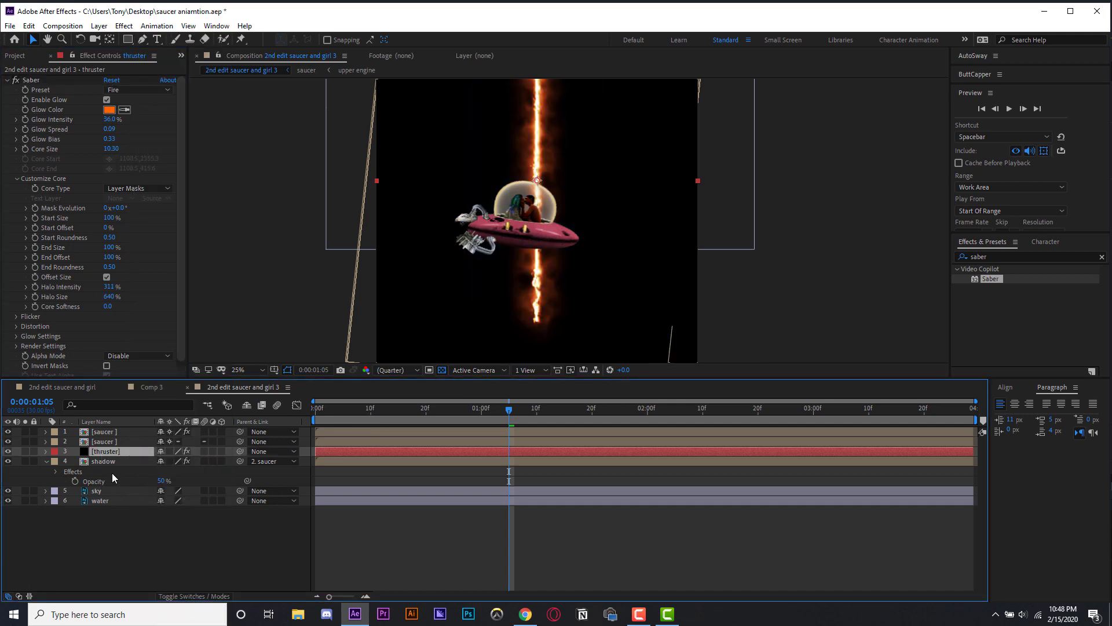
scroll(565, 290, down, 1)
scroll(557, 272, up, 2)
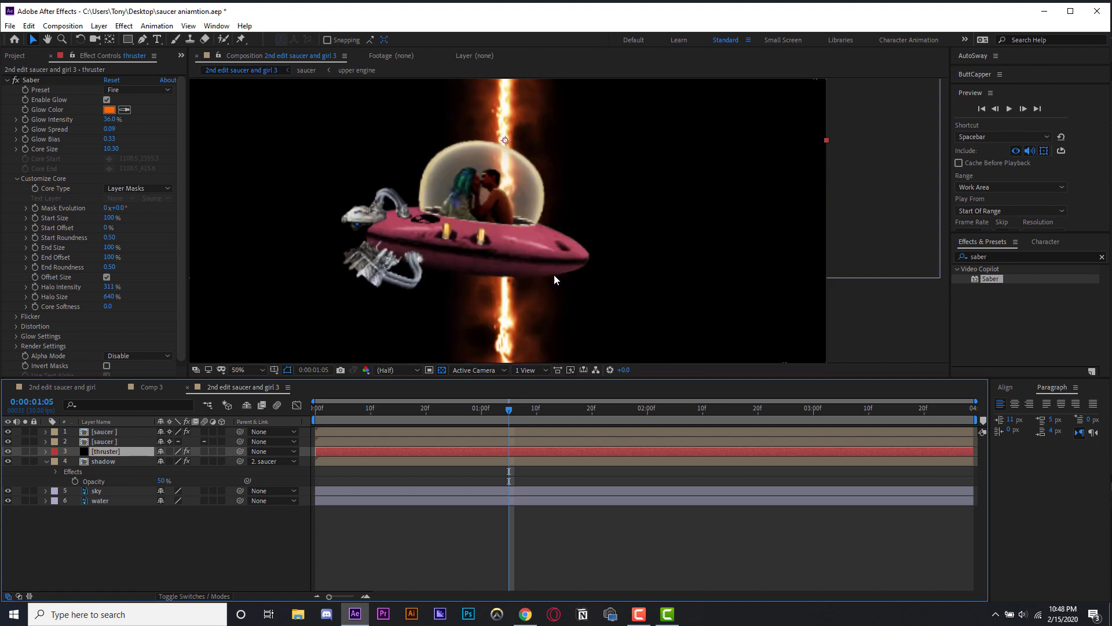
click(143, 39)
scroll(384, 284, down, 1)
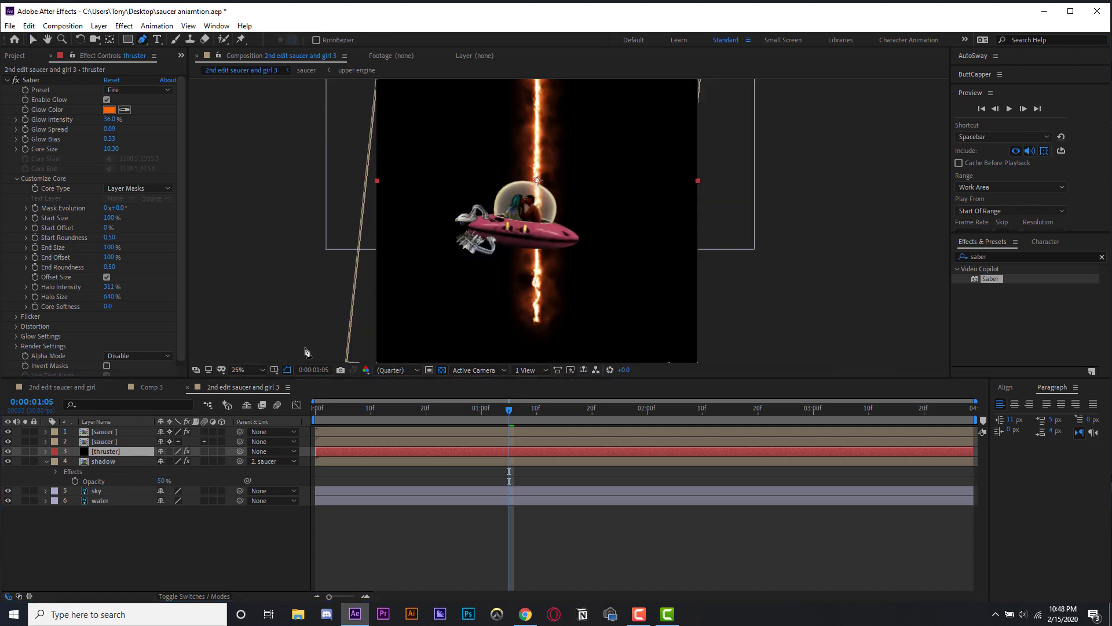
click(462, 248)
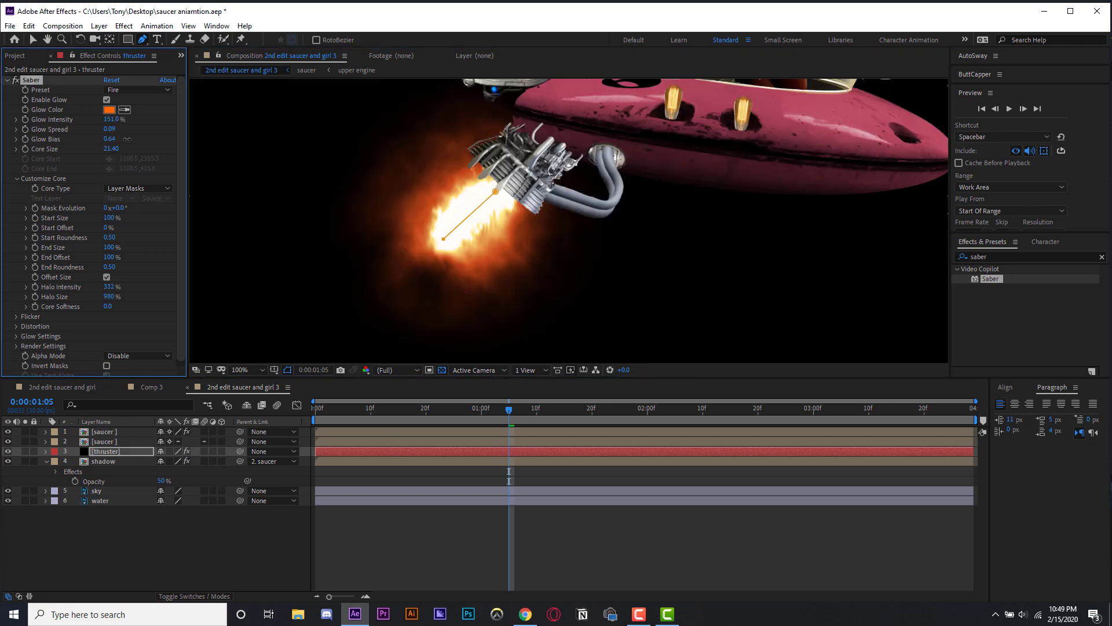
- Raise the thruster's Saber Glow Intensity to 151% and switch Enable Glow off and back on
drag(127, 132, 142, 132)
click(107, 100)
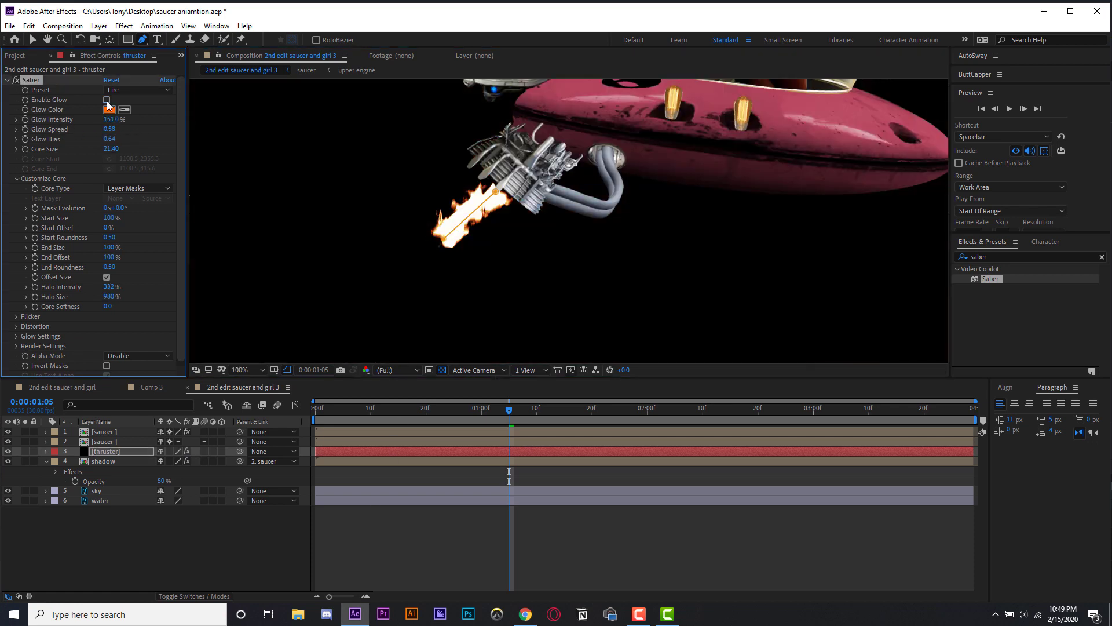
click(107, 100)
- Undo the last three changes
scroll(531, 282, down, 1)
key(ctrl+z)
key(ctrl+z)
key(ctrl+z)
key(ctrl+z)
key(ctrl+z)
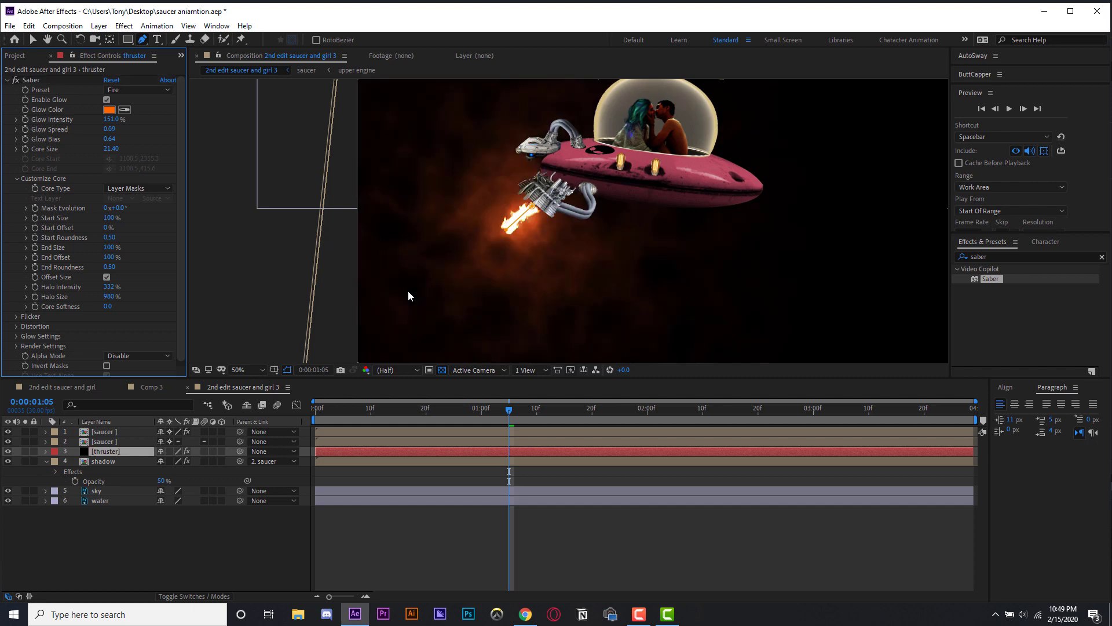
- Reposition the thruster mask's upper point onto the engine nozzle
click(515, 412)
mouse_move(509, 419)
mouse_down()
mouse_move(493, 418)
mouse_move(510, 419)
mouse_up()
drag(506, 230, 514, 224)
key(v)
- Parent the thruster layer to the second saucer layer
click(119, 451)
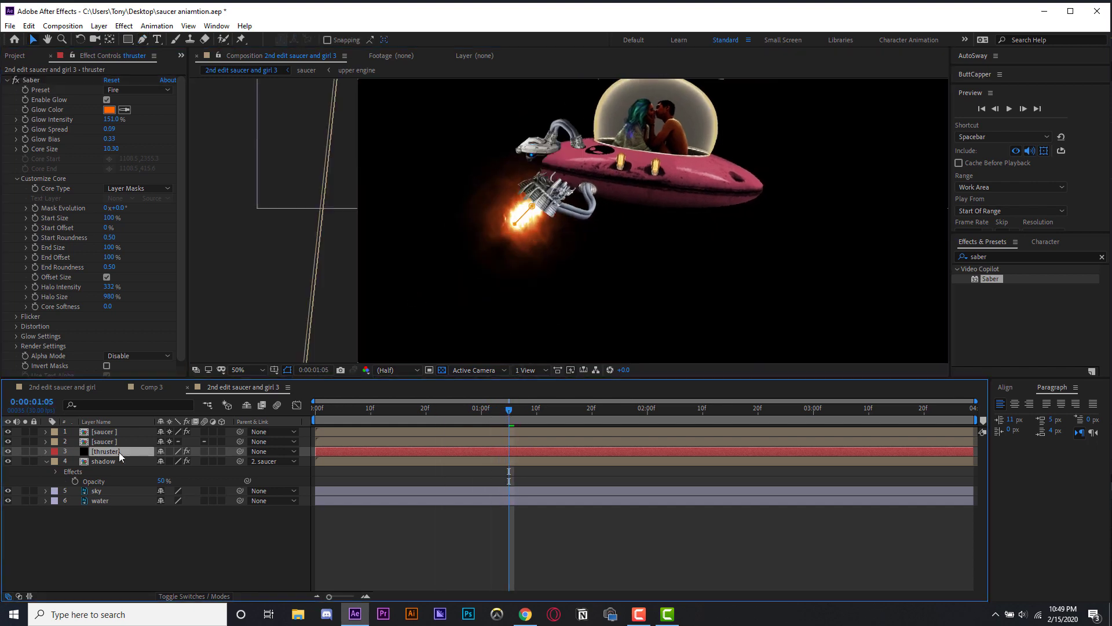
click(210, 595)
drag(244, 451, 92, 442)
- Rename the top saucer layer to shine
click(127, 432)
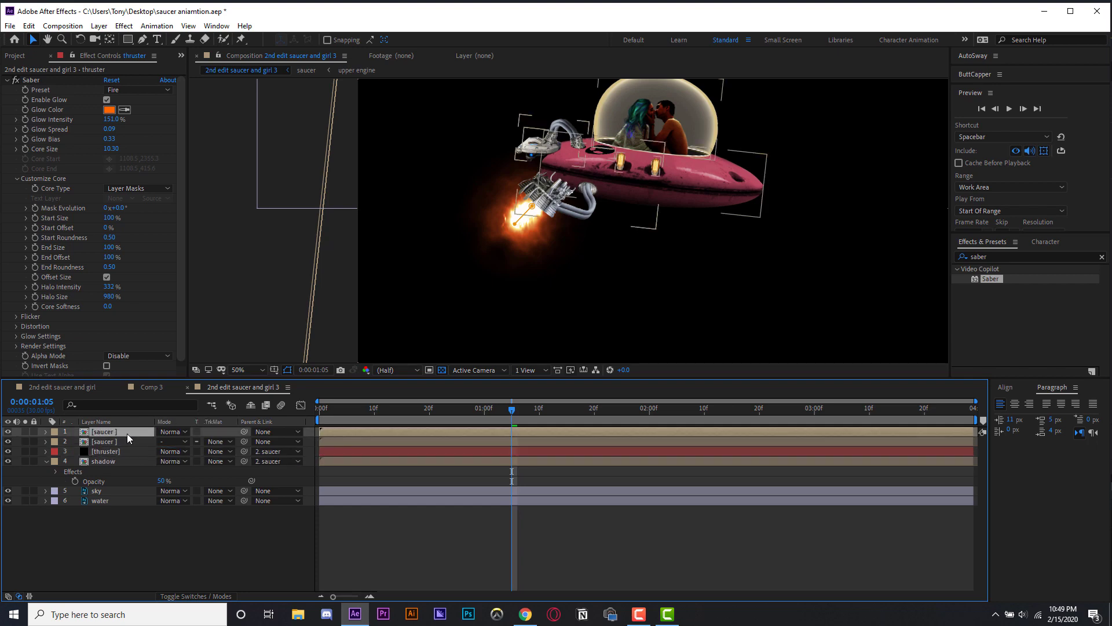
key(Return)
text(shine)
key(Return)
- Set the thruster layer's blending mode to Screen
click(119, 451)
key(F4)
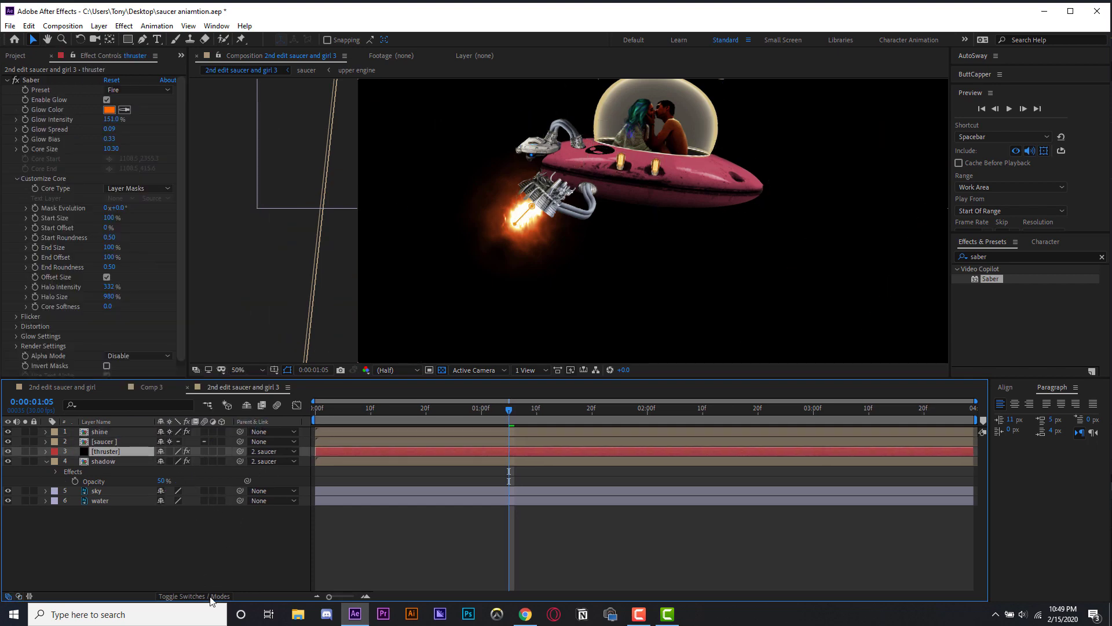
click(210, 597)
click(183, 452)
click(223, 243)
- Preview the animation from the start
scroll(475, 301, down, 2)
drag(503, 409, 190, 406)
key(space)
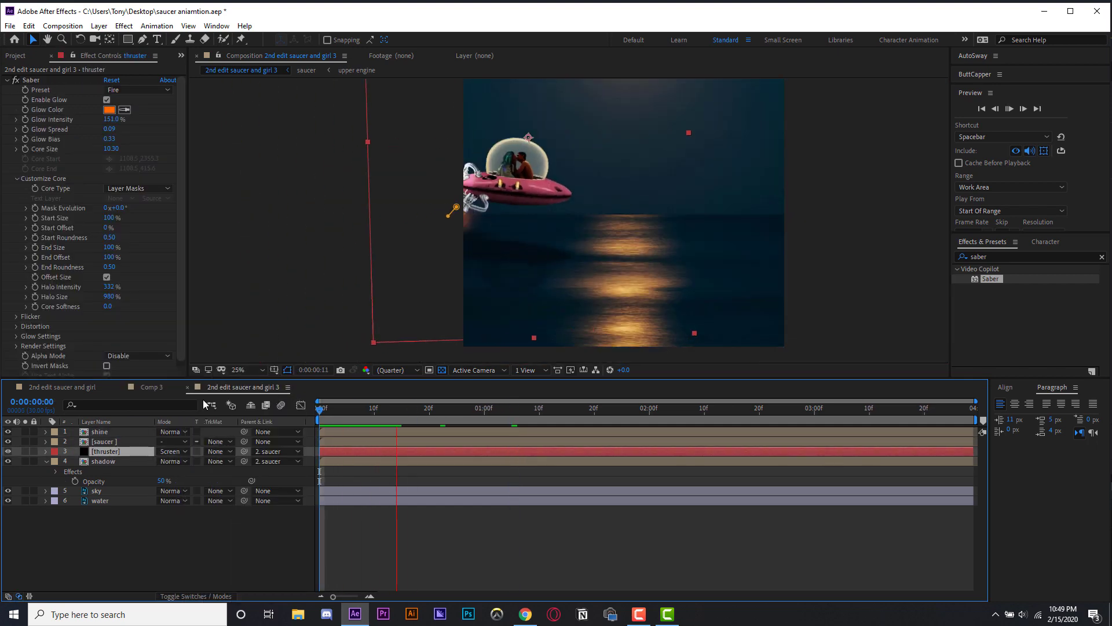
drag(651, 409, 164, 455)
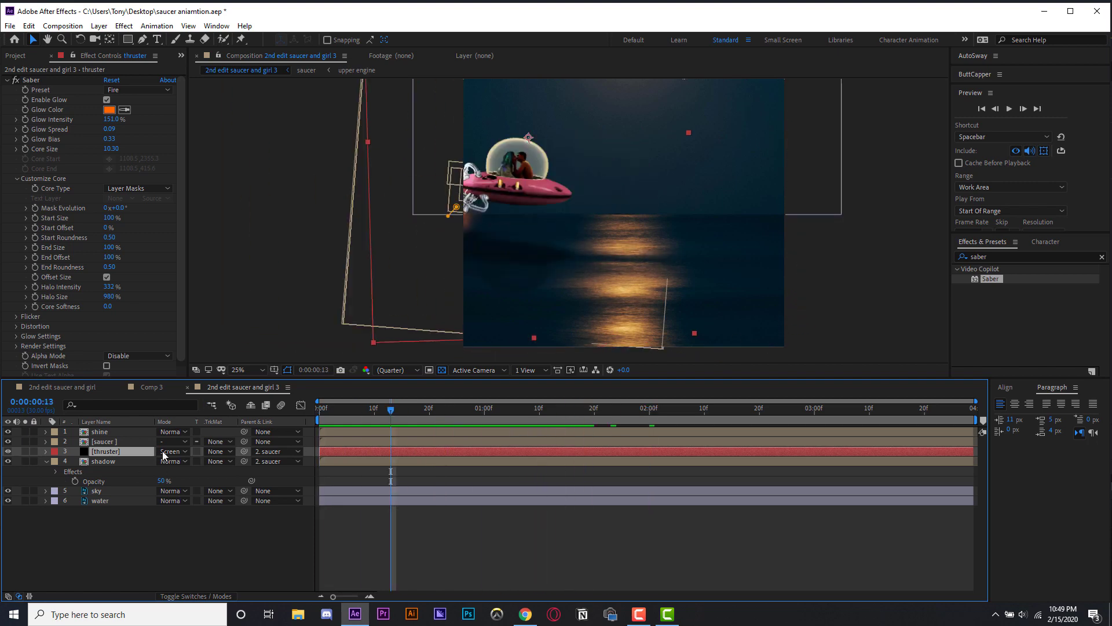
- Reveal the thruster's mask path and set a Mask Path keyframe at 0:00:00:16
key(m)
drag(320, 409, 408, 410)
click(84, 471)
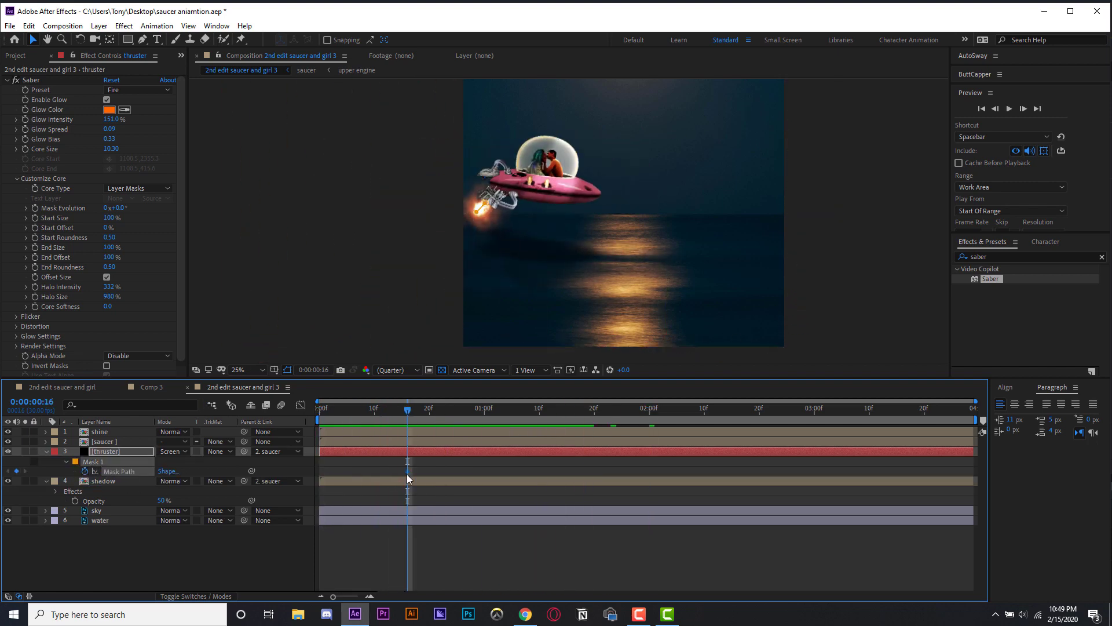
- Reshape the thruster mask to follow the engine at 0:00:01:08 and add a keyframe at 0:00:01:11
scroll(464, 258, up, 4)
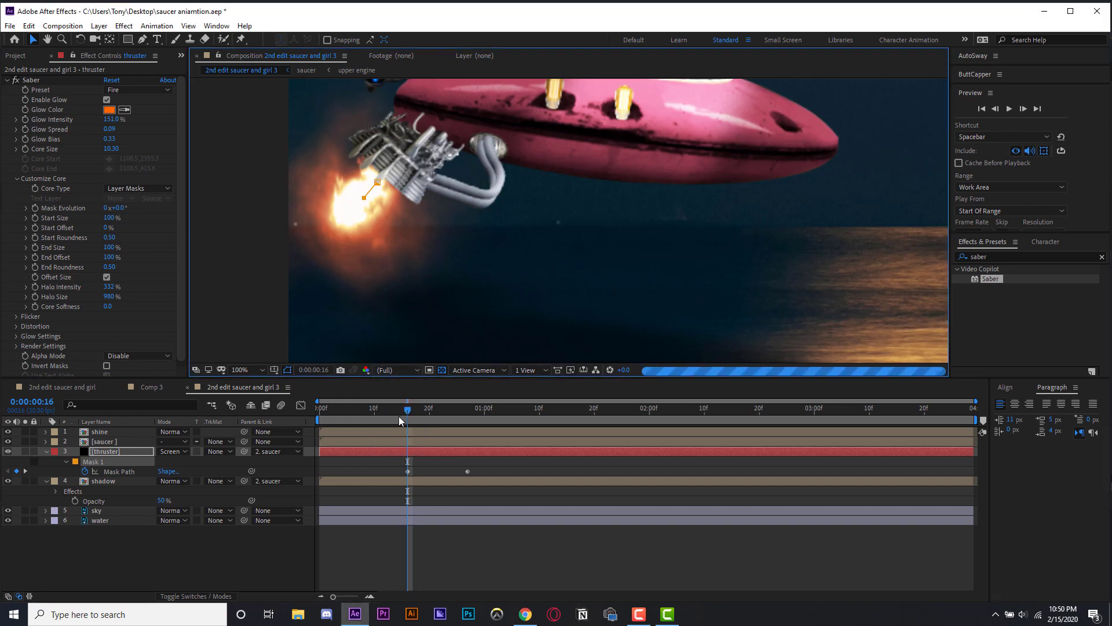
drag(408, 410, 528, 413)
scroll(476, 290, down, 1)
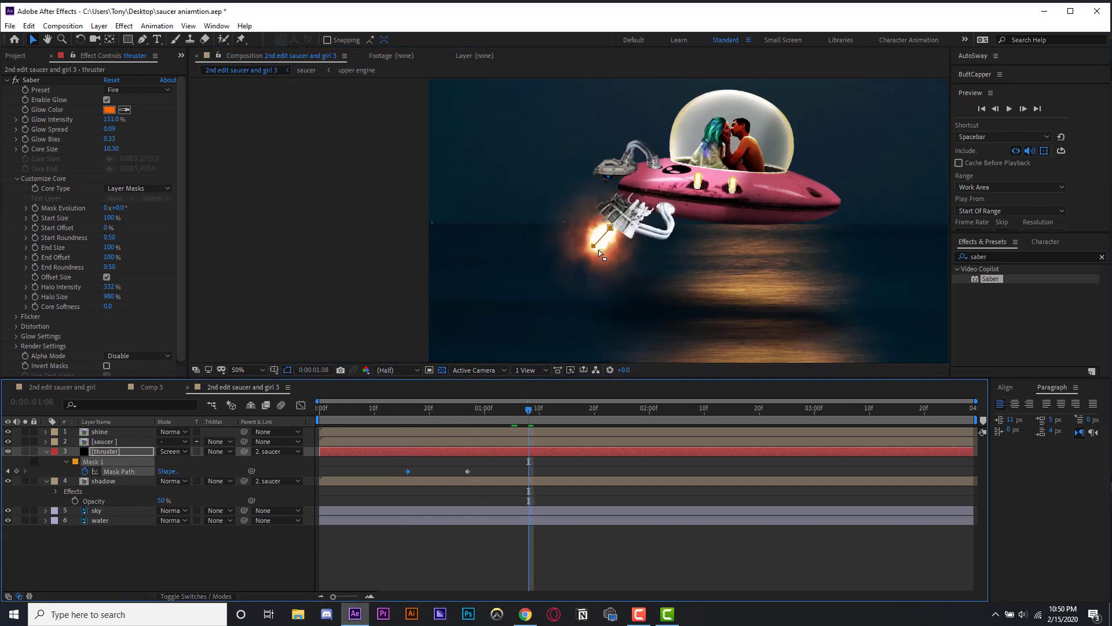
drag(593, 246, 601, 240)
click(546, 467)
click(544, 410)
click(17, 471)
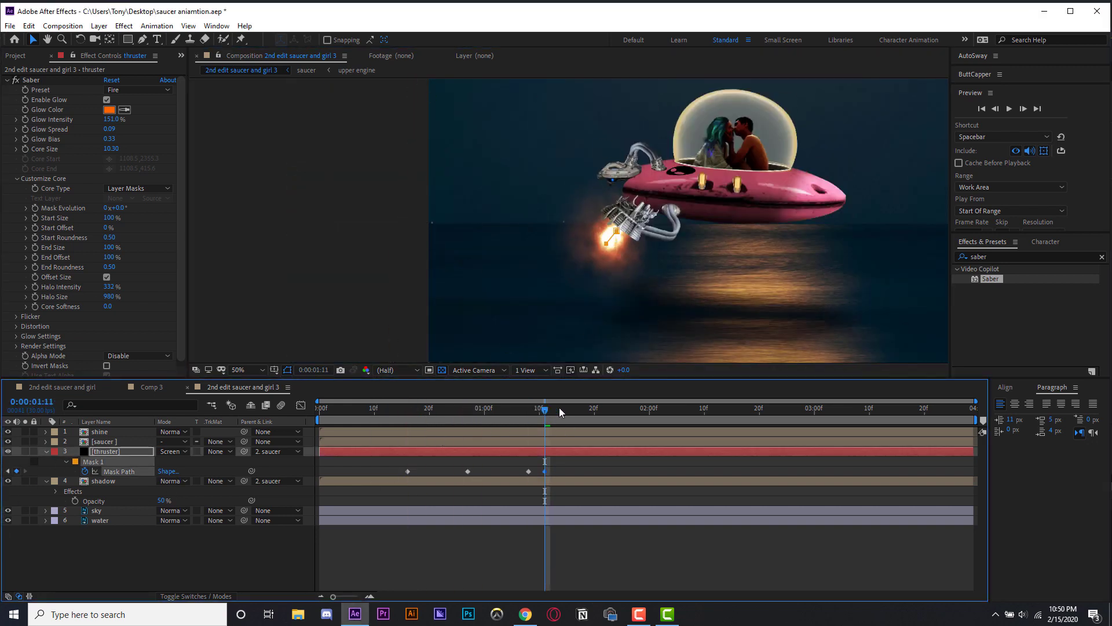
- Move the thruster mask's point to follow the engine at 0:00:01:25
drag(559, 412, 622, 411)
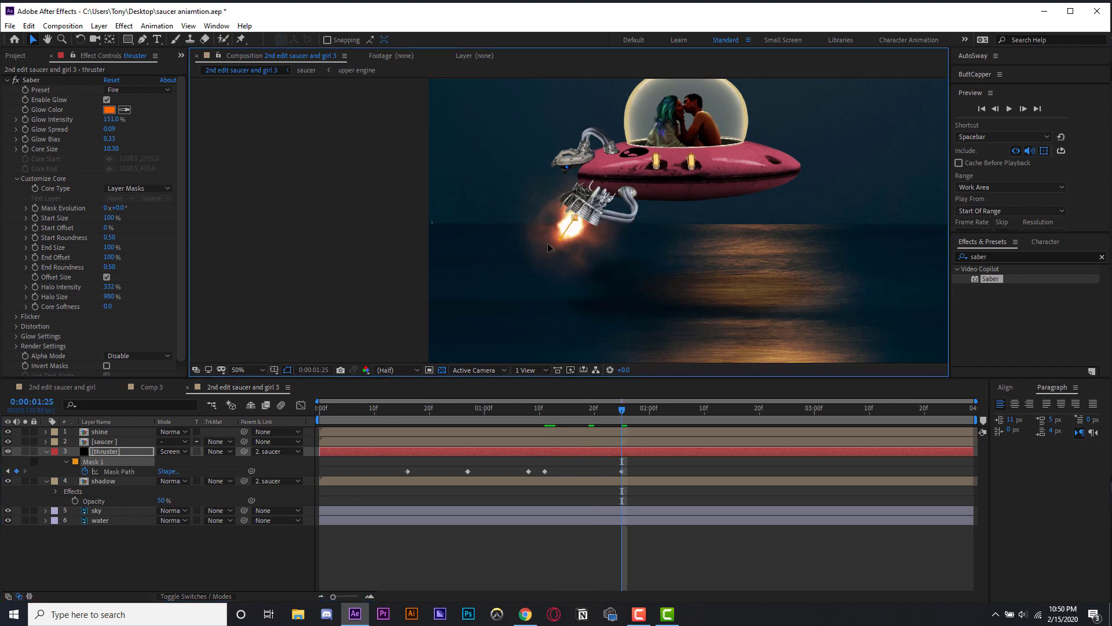
drag(565, 231, 532, 258)
drag(529, 412, 319, 412)
scroll(578, 249, down, 2)
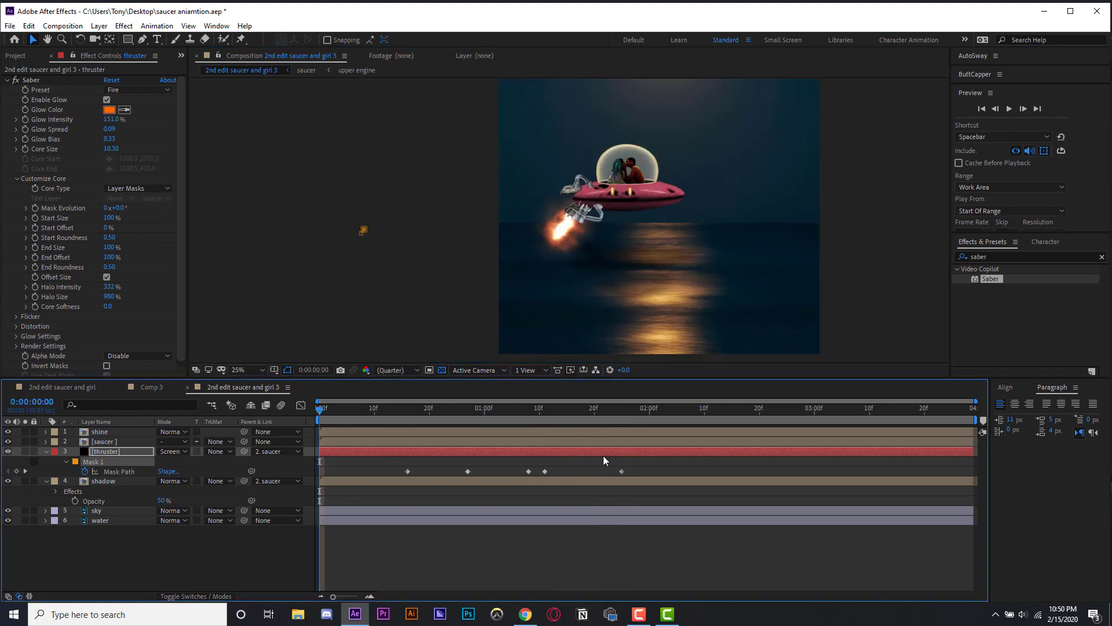
- Select all the thruster's Mask Path keyframes and apply Easy Ease to them
drag(643, 467, 333, 497)
right_click(405, 471)
click(602, 510)
key(space)
drag(648, 463, 394, 478)
right_click(408, 471)
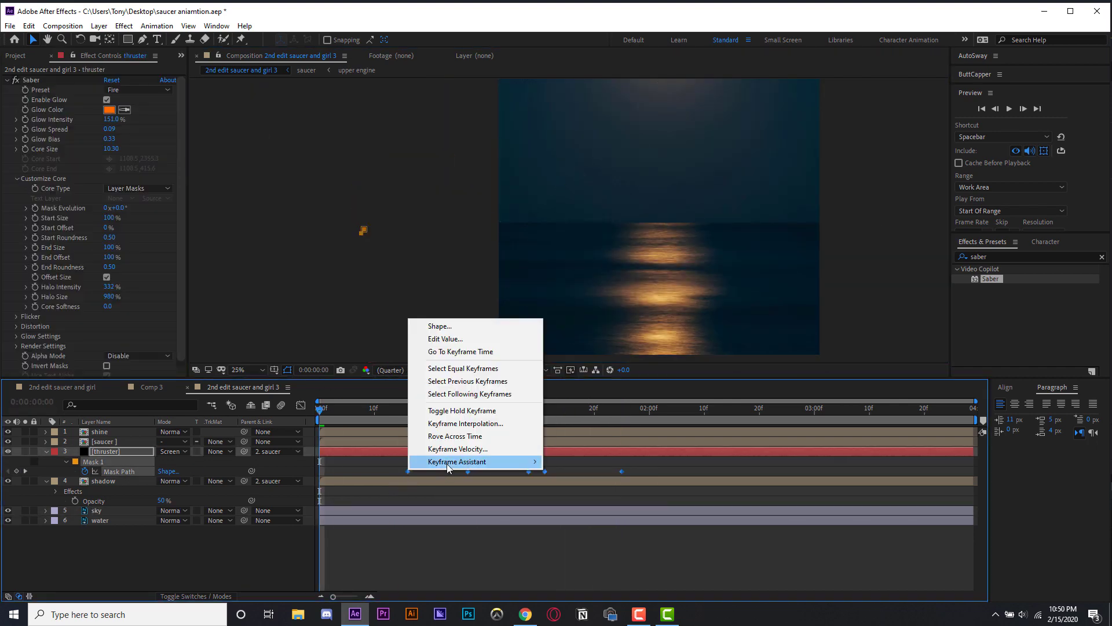
mouse_move(446, 463)
click(580, 500)
- Preview the eased thruster animation
drag(513, 411, 391, 426)
key(space)
click(581, 538)
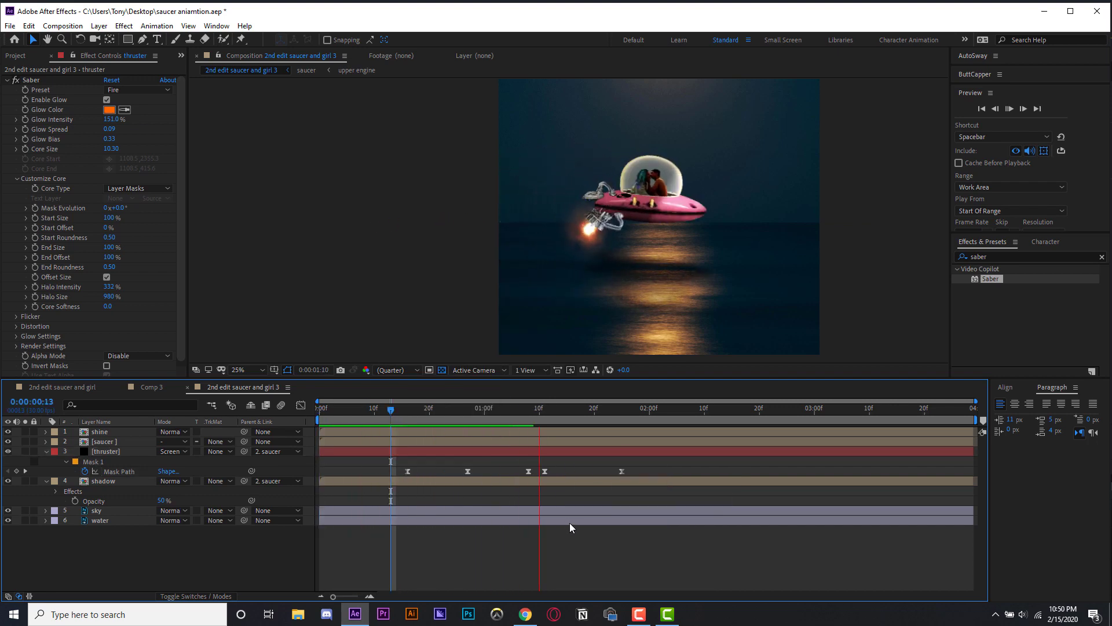
key(space)
- Keyframe the thruster's Saber Core Size at 0:00:01:25 and set it to 13.40
drag(695, 410, 622, 411)
key(space)
click(621, 471)
click(25, 149)
drag(112, 149, 153, 151)
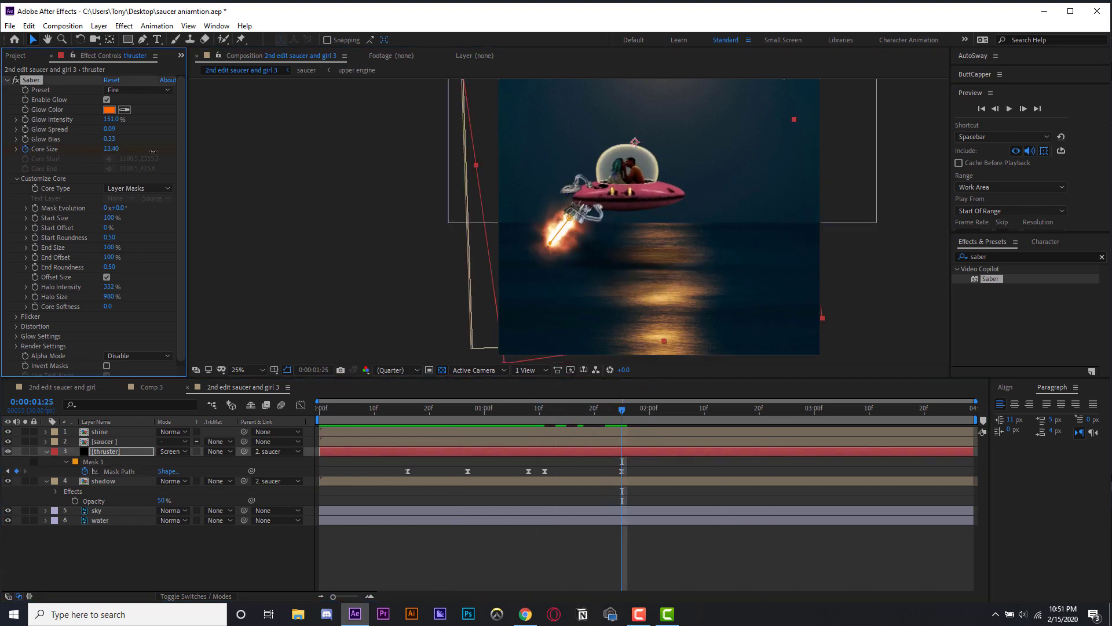
- Preview the thruster's core size change
click(578, 558)
key(space)
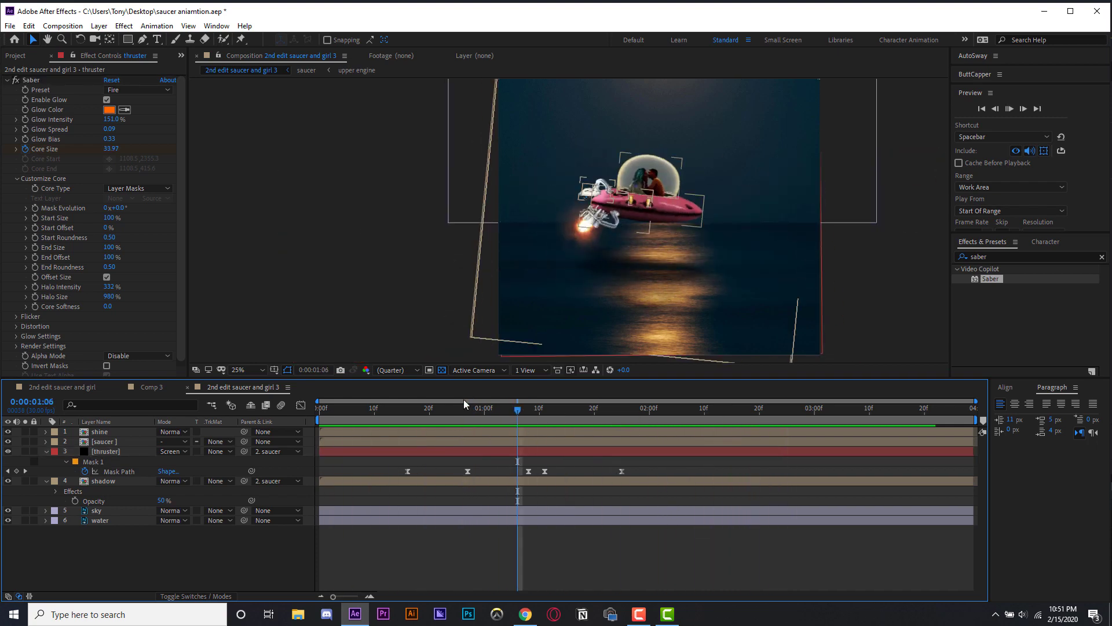
key(space)
- Increase the thruster's Saber Core Size at 0:00:01:06 and scrub through the result
drag(113, 150, 148, 152)
drag(634, 410, 678, 411)
key(space)
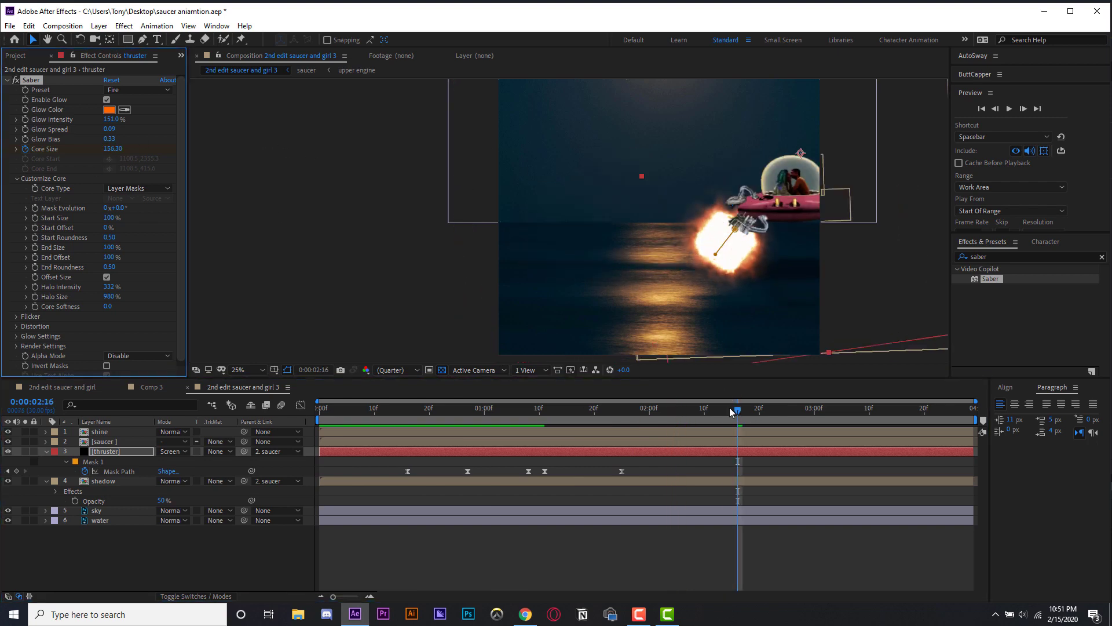
drag(605, 411, 704, 411)
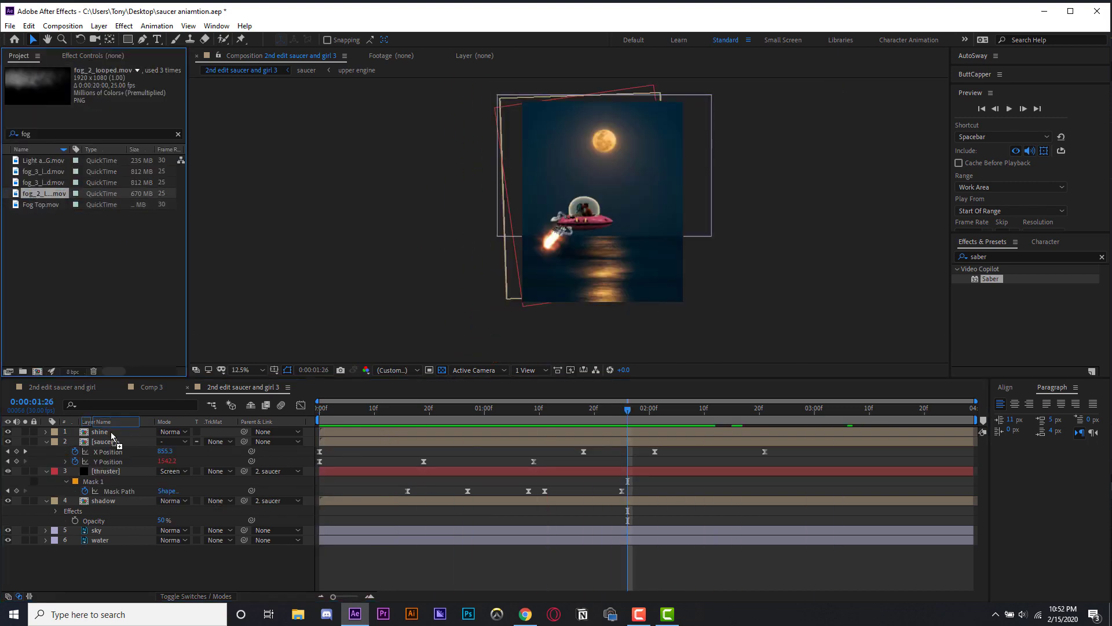
- Place the fog_2_looped.mov layer at the top of the stack and move it down over the water
mouse_move(112, 435)
mouse_down()
mouse_move(112, 467)
mouse_move(104, 431)
mouse_up()
drag(672, 241, 682, 312)
- Rotate the fog layer 180°
key(r)
click(177, 441)
text(180)
key(Return)
- Lower the fog layer's opacity to 76%
key(space)
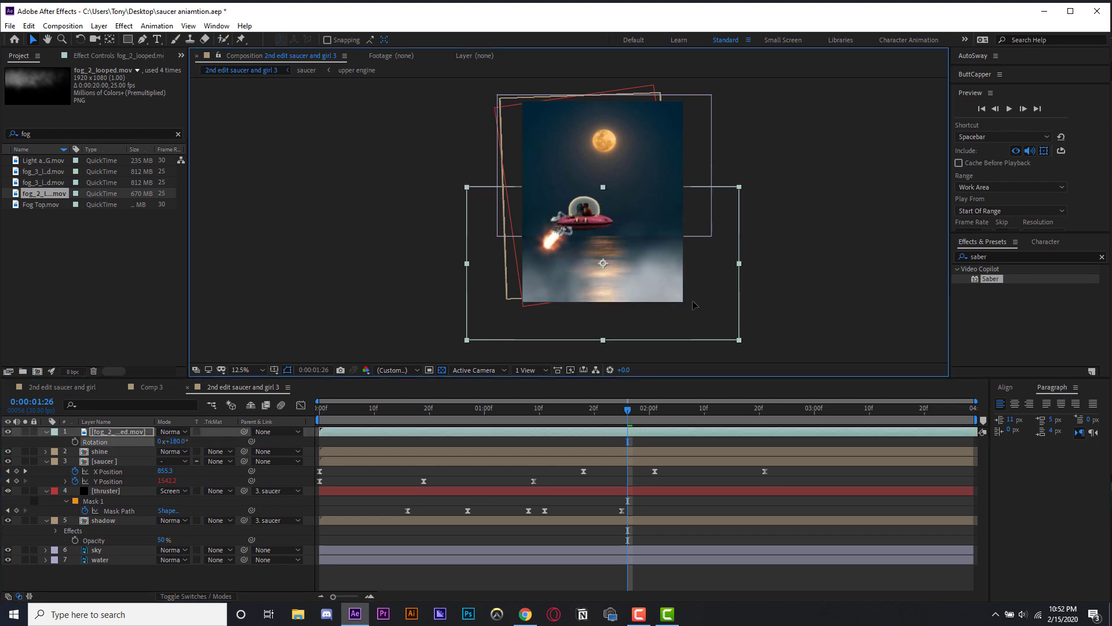
key(space)
key(t)
drag(163, 442, 152, 444)
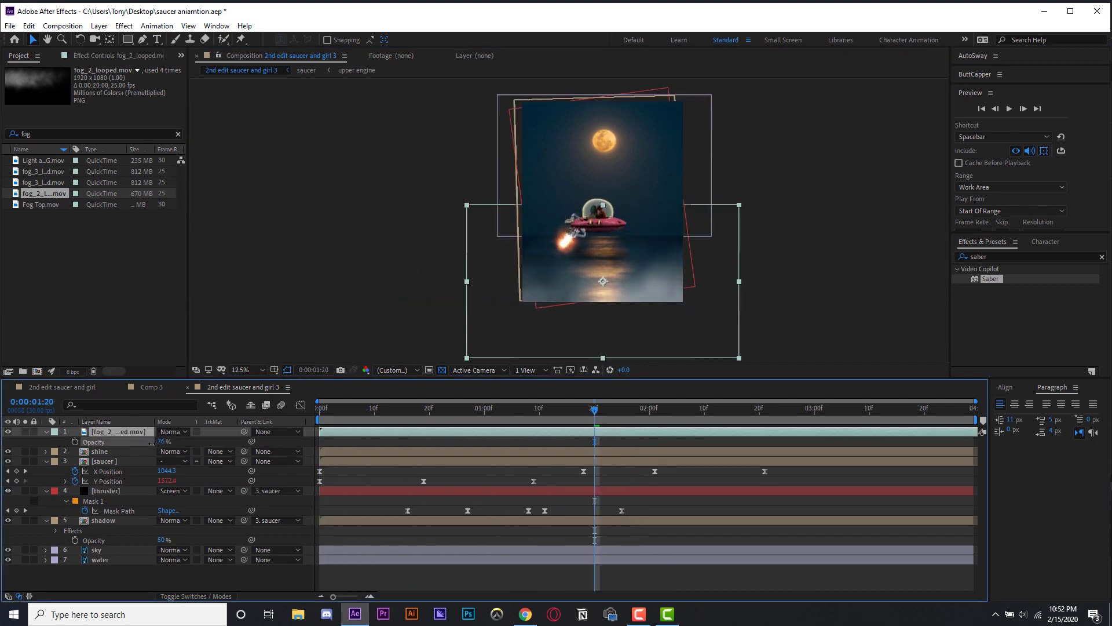
- Duplicate the fog layer, then scale the copy down and move it onto the horizon
key(ctrl+d)
drag(739, 358, 665, 339)
drag(662, 313, 680, 260)
drag(604, 230, 603, 224)
- Add a rectangle mask to the top fog layer and raise its lower edge slightly
double_click(128, 40)
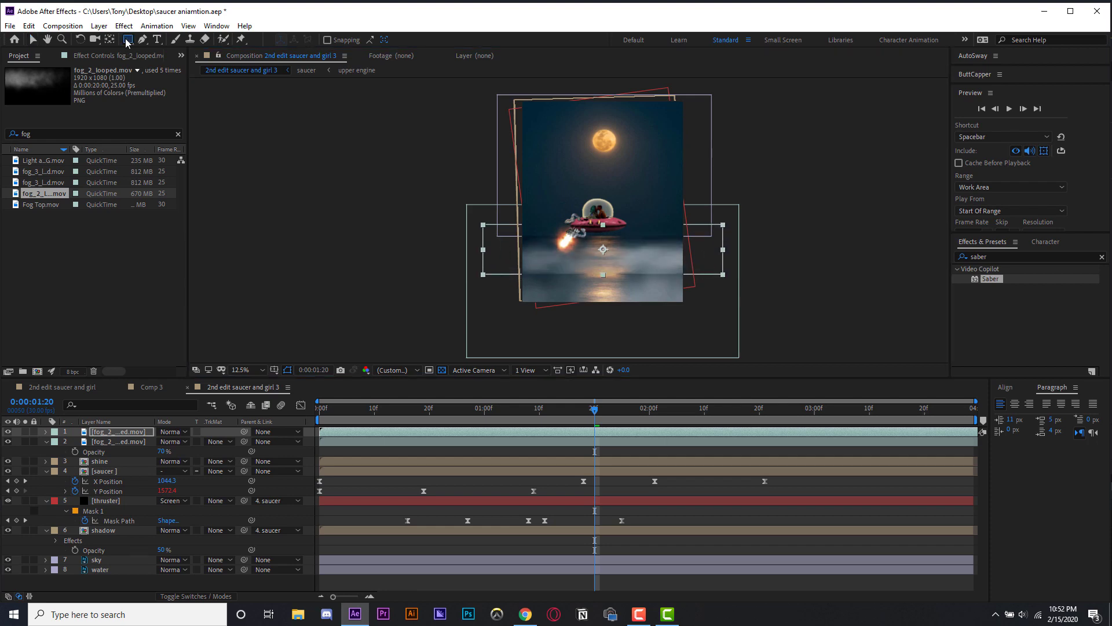
key(v)
drag(483, 274, 483, 265)
- Feather the top fog layer's mask by 192 pixels
click(149, 432)
key(f)
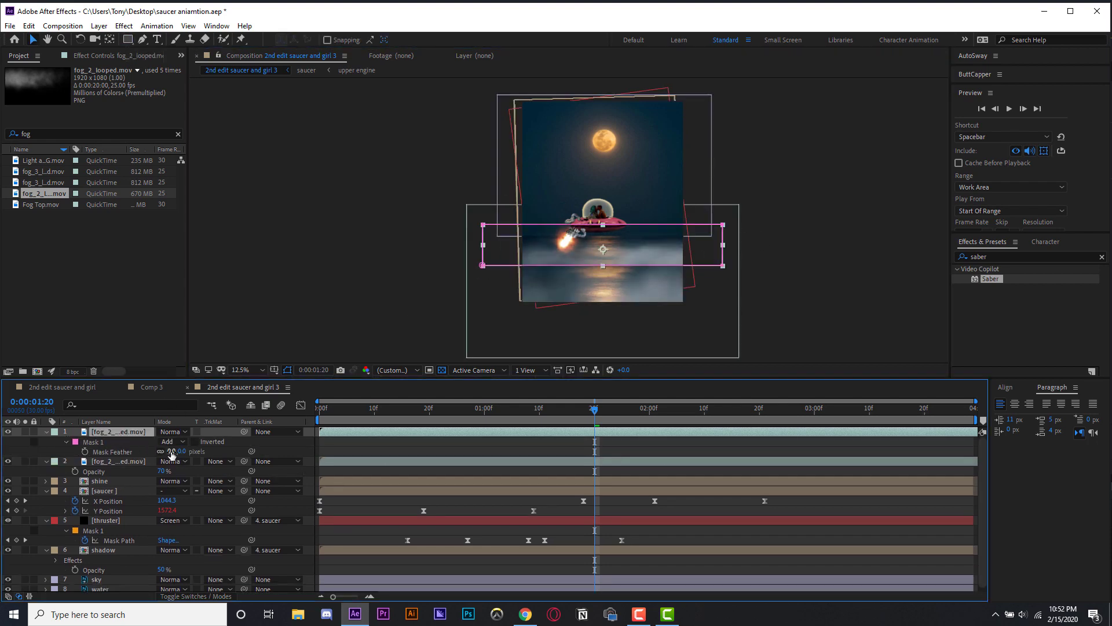
drag(171, 452, 282, 447)
click(371, 432)
- Open Time Stretch for the top fog layer and confirm the dialog
right_click(110, 430)
mouse_move(149, 174)
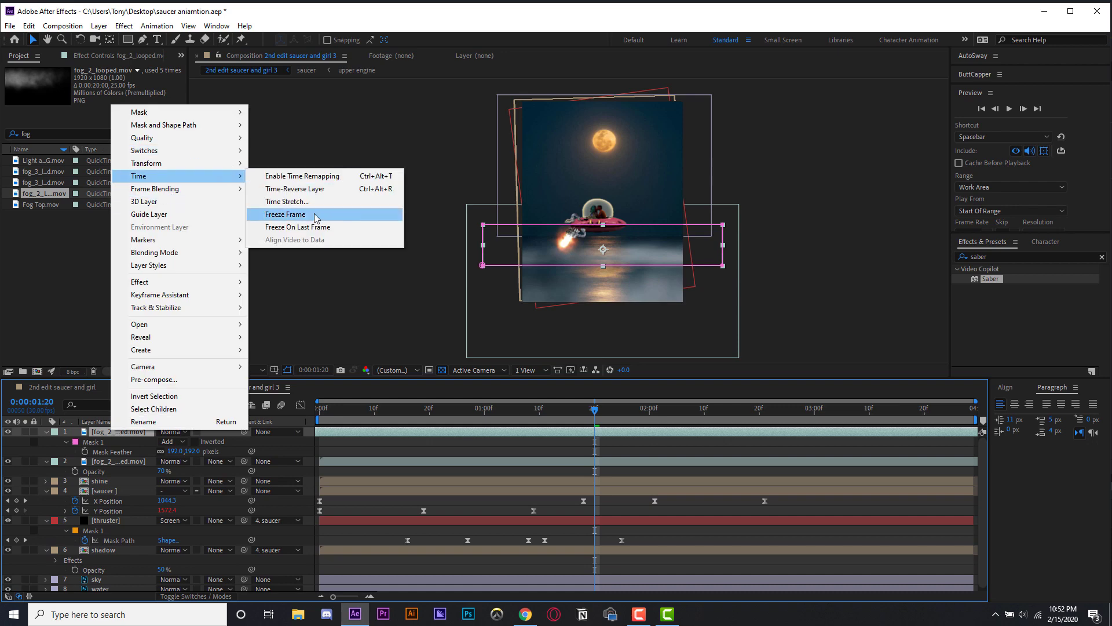
click(310, 201)
key(Return)
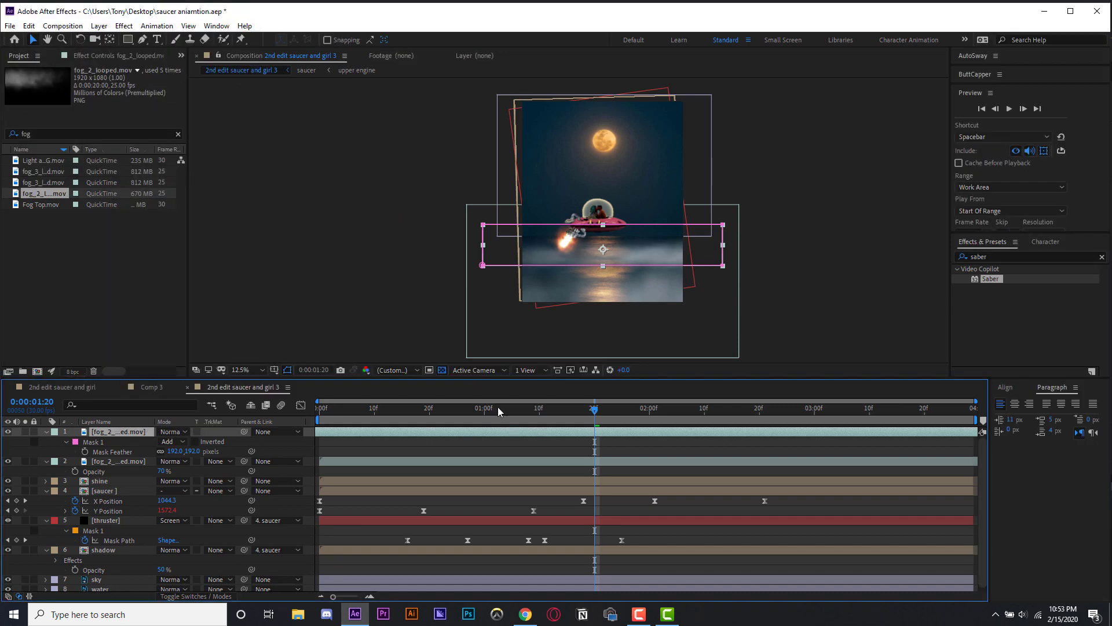
- Duplicate the top fog layer and move the copy down below the shadow layer
key(Home)
key(ctrl+d)
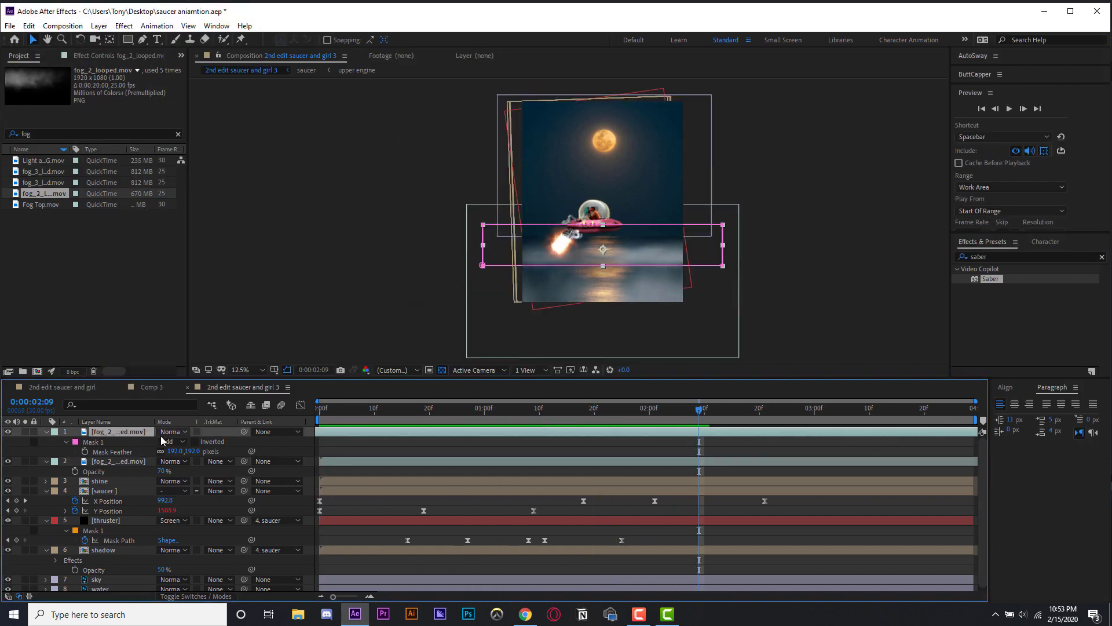
drag(110, 431, 116, 584)
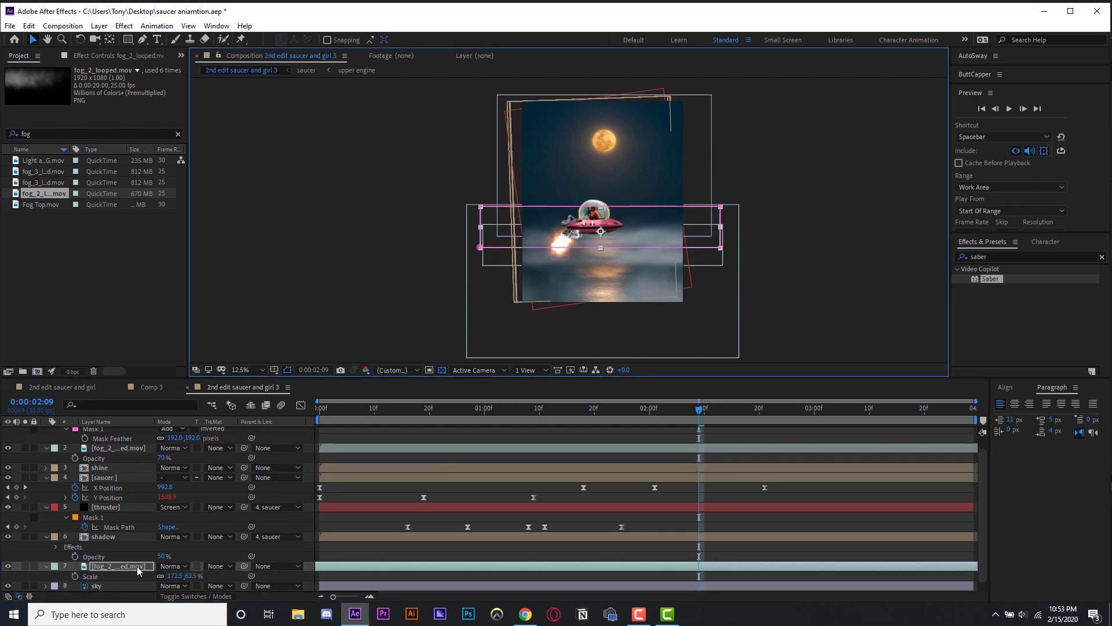
- Reshape the copied fog layer in the viewer and set its scale to about 128.6, 47.4%
drag(517, 248, 737, 241)
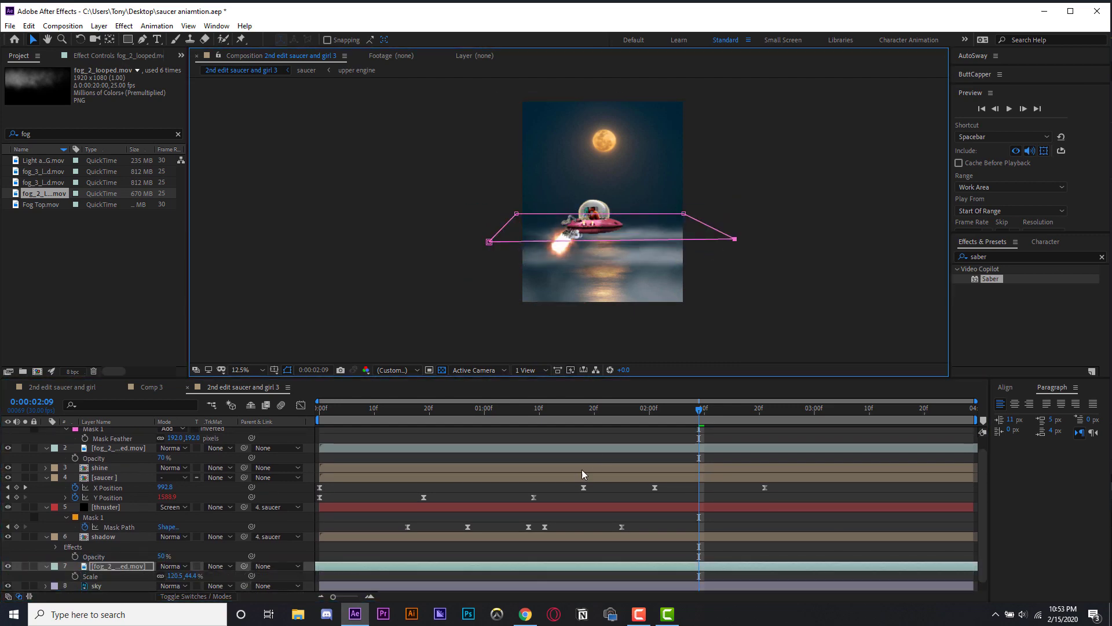
drag(489, 241, 489, 237)
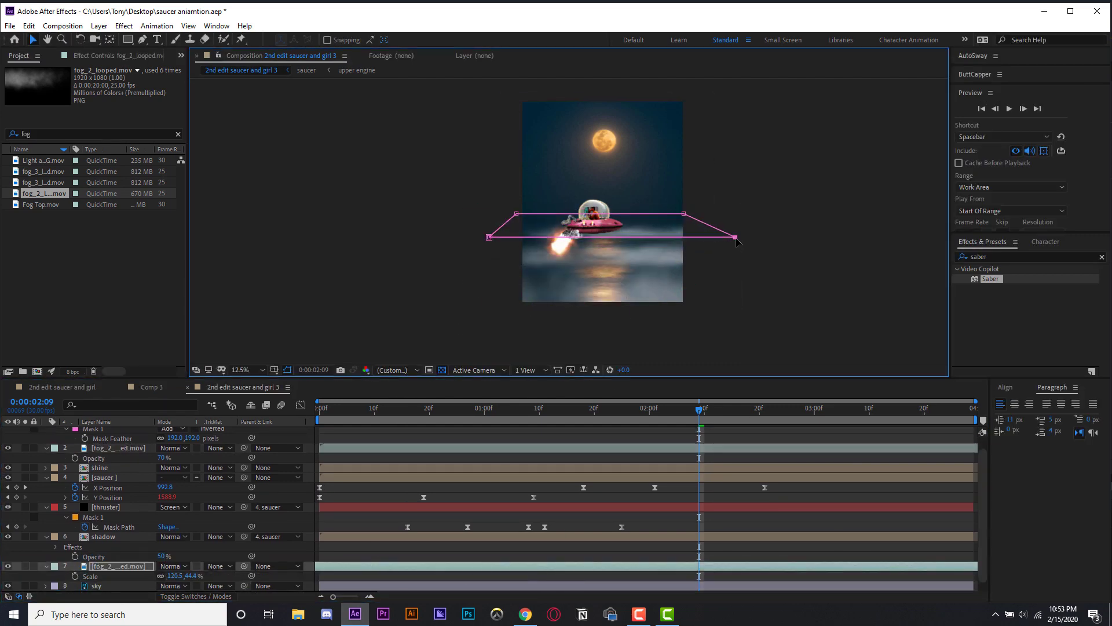
key(period)
key(period)
drag(183, 576, 200, 576)
scroll(784, 171, right, 5)
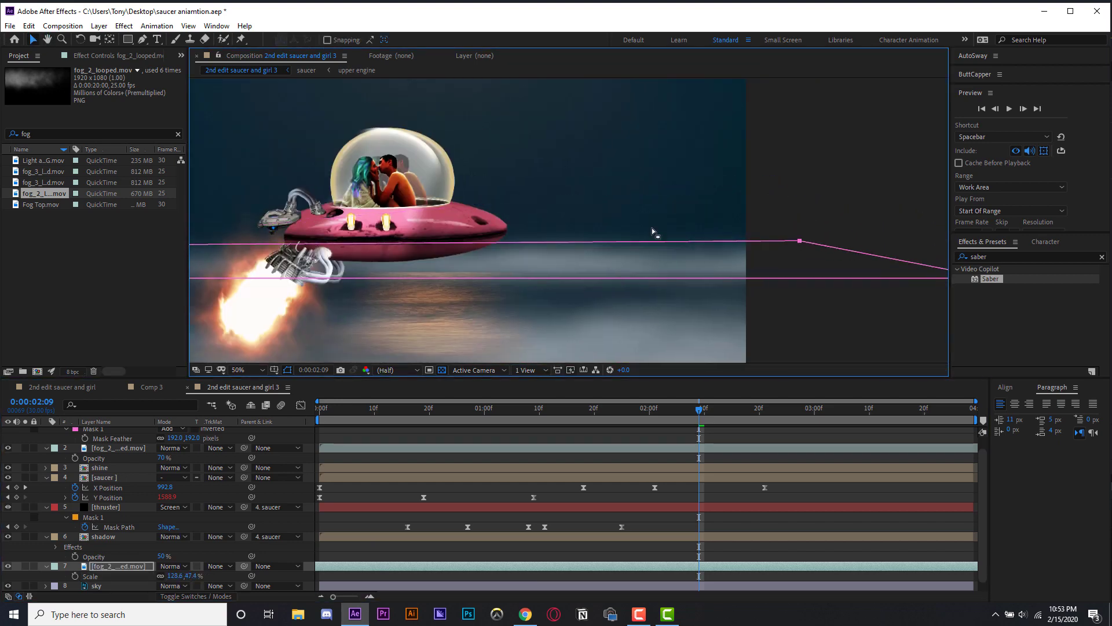
key(comma)
- Time-stretch the copied fog layer with a stretch factor of 3
click(127, 567)
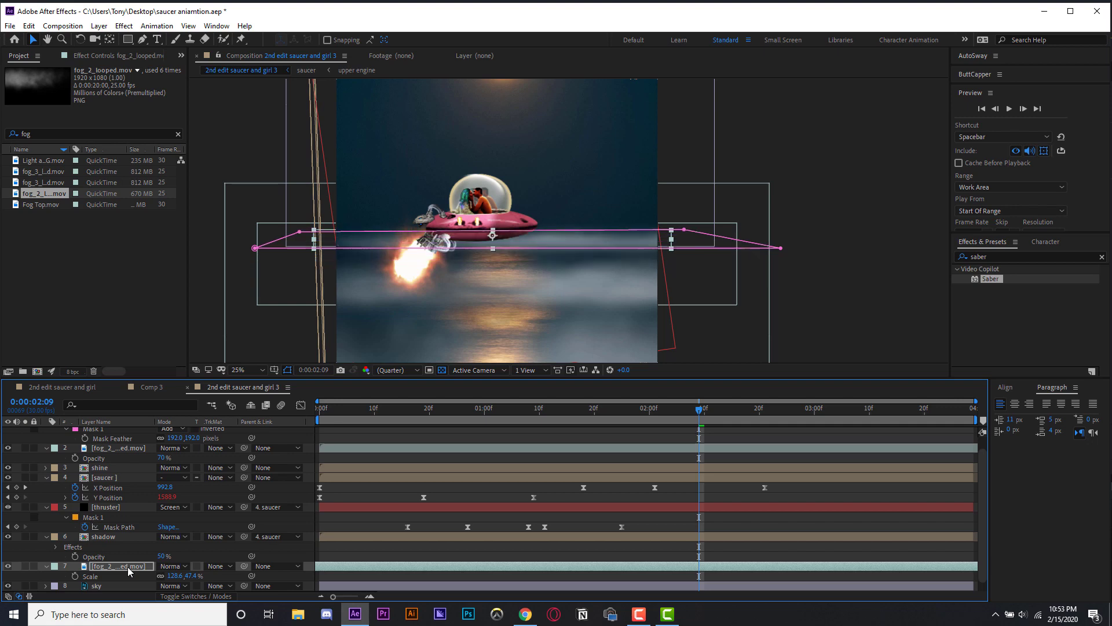
right_click(399, 567)
mouse_move(440, 310)
click(583, 338)
text(3)
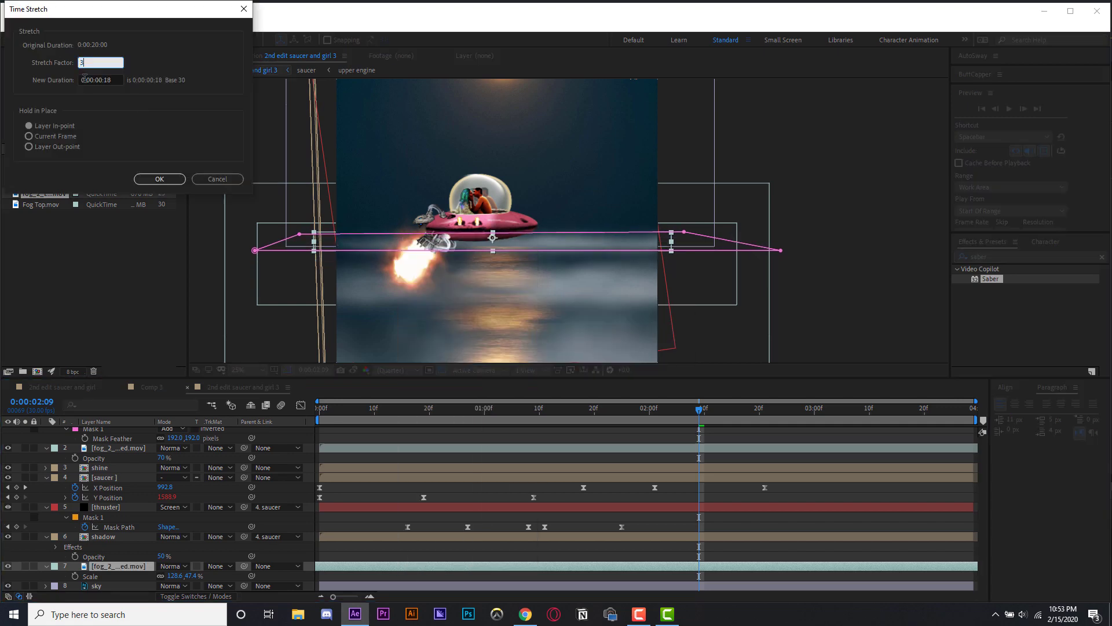
click(157, 178)
- Play back the composition from the start to review the fog layers
key(comma)
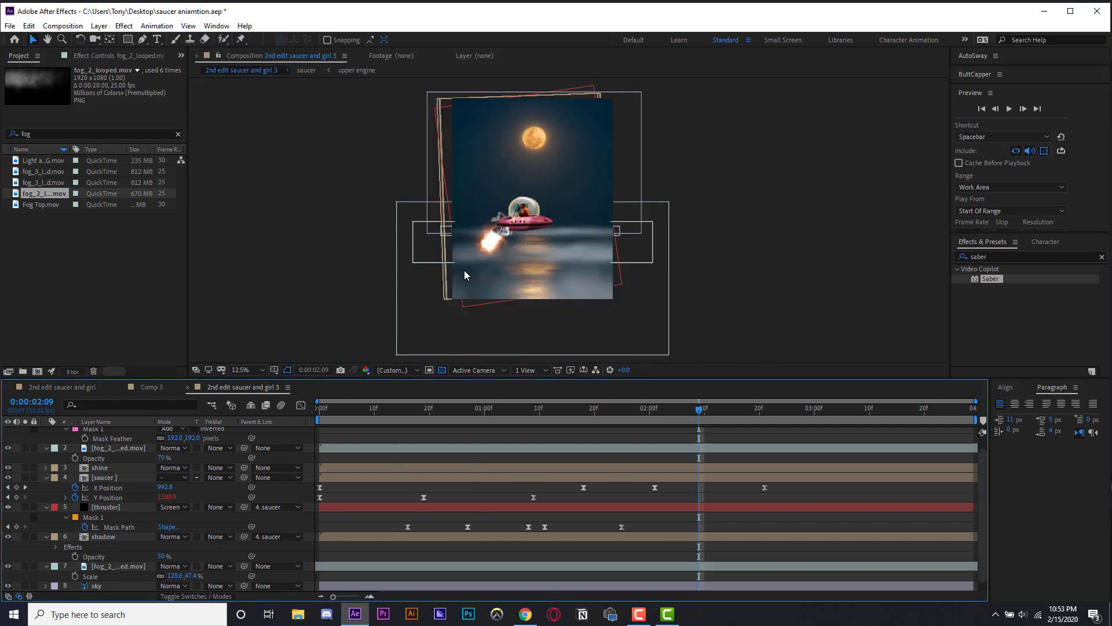
key(Home)
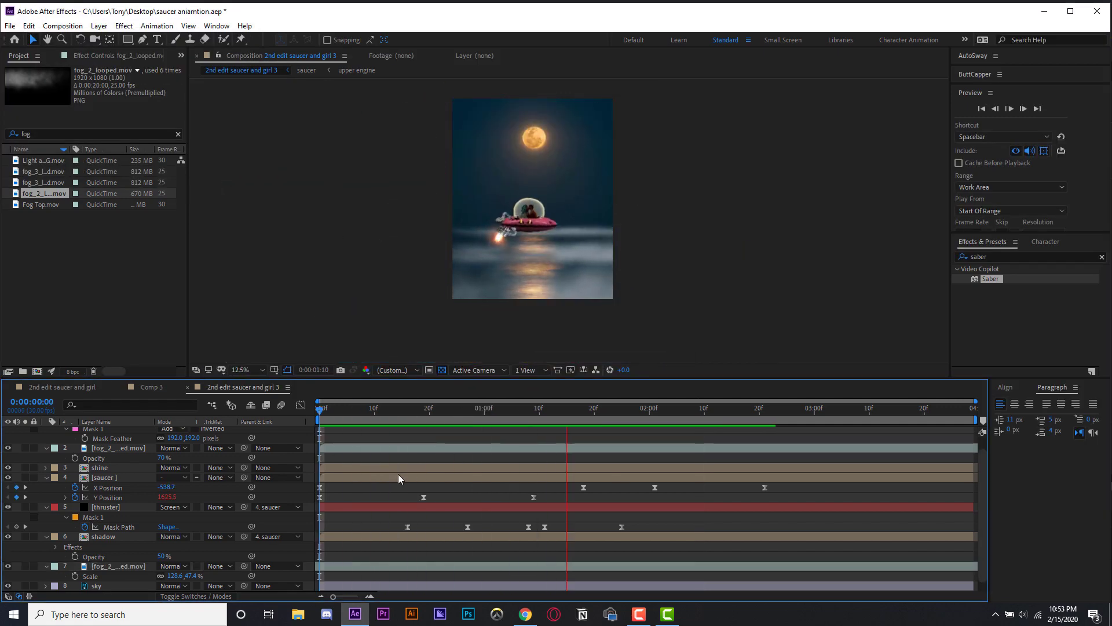
key(space)
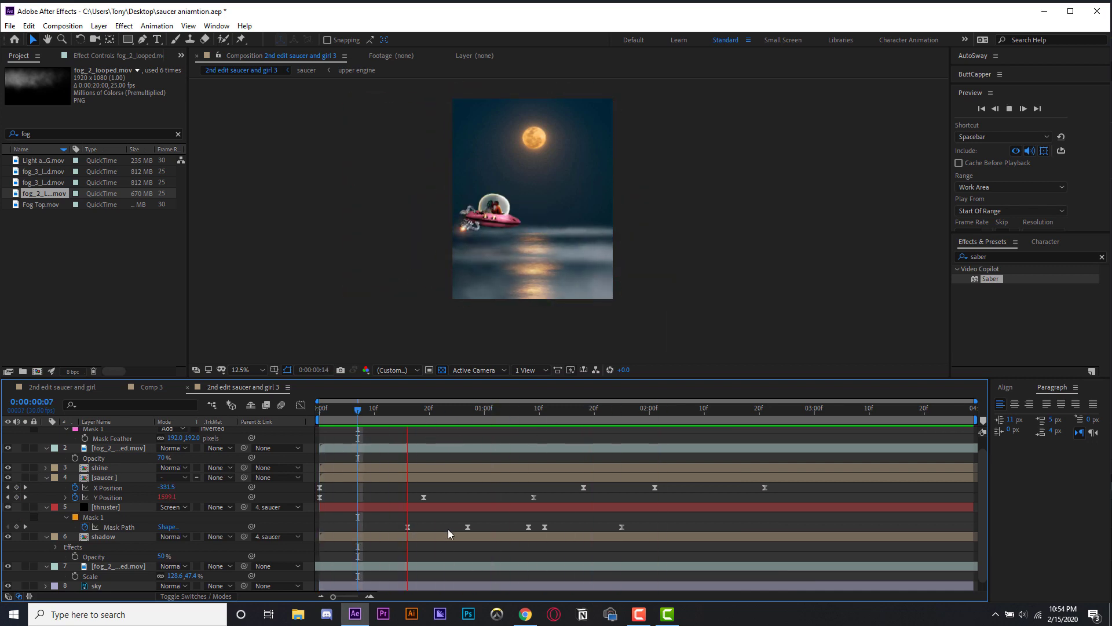
key(space)
key(space)
key(space)
scroll(520, 311, up, 1)
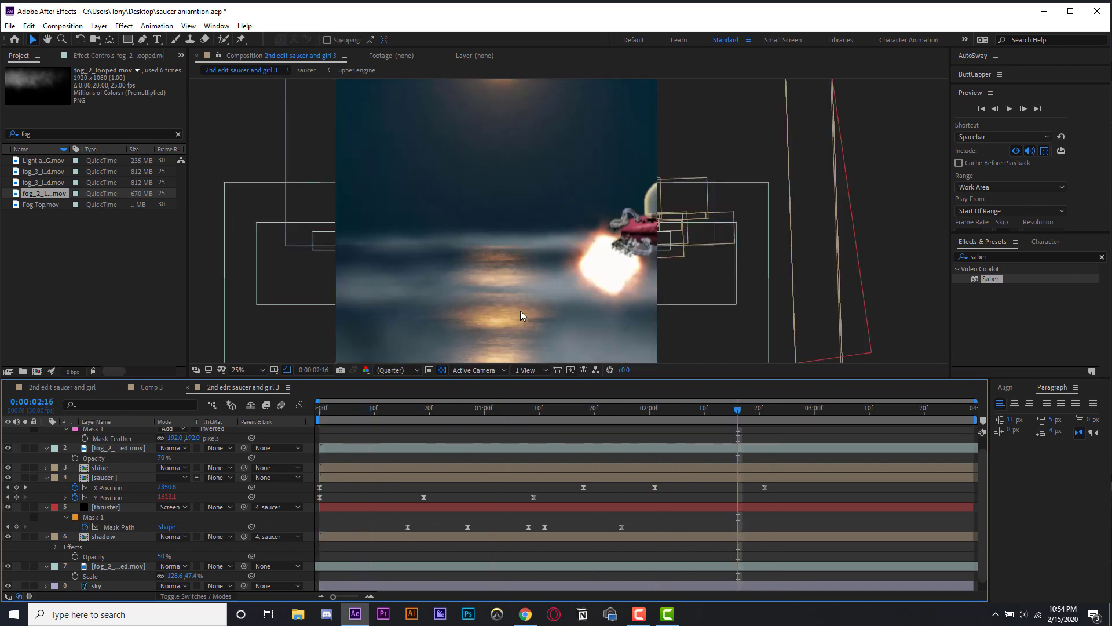
- Adjust the top fog layer's mask corners and reduce its mask feather to 166 pixels
click(118, 448)
click(116, 565)
scroll(110, 490, up, 1)
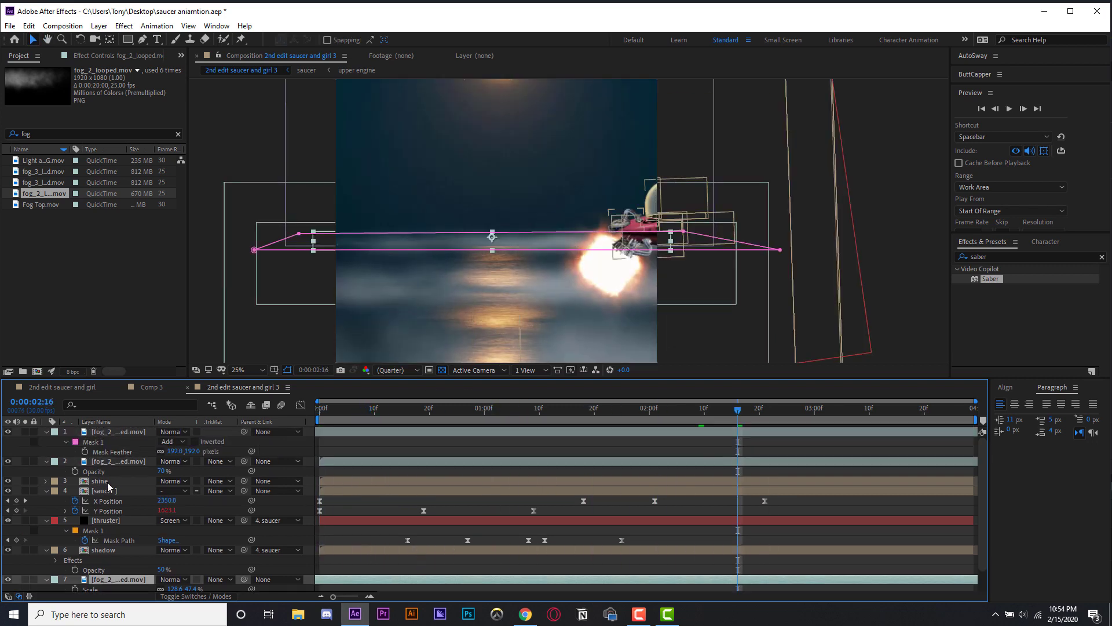
click(110, 462)
click(107, 433)
mouse_move(256, 304)
mouse_down()
mouse_move(249, 328)
mouse_move(249, 295)
mouse_up()
drag(178, 455, 162, 454)
drag(735, 307, 730, 296)
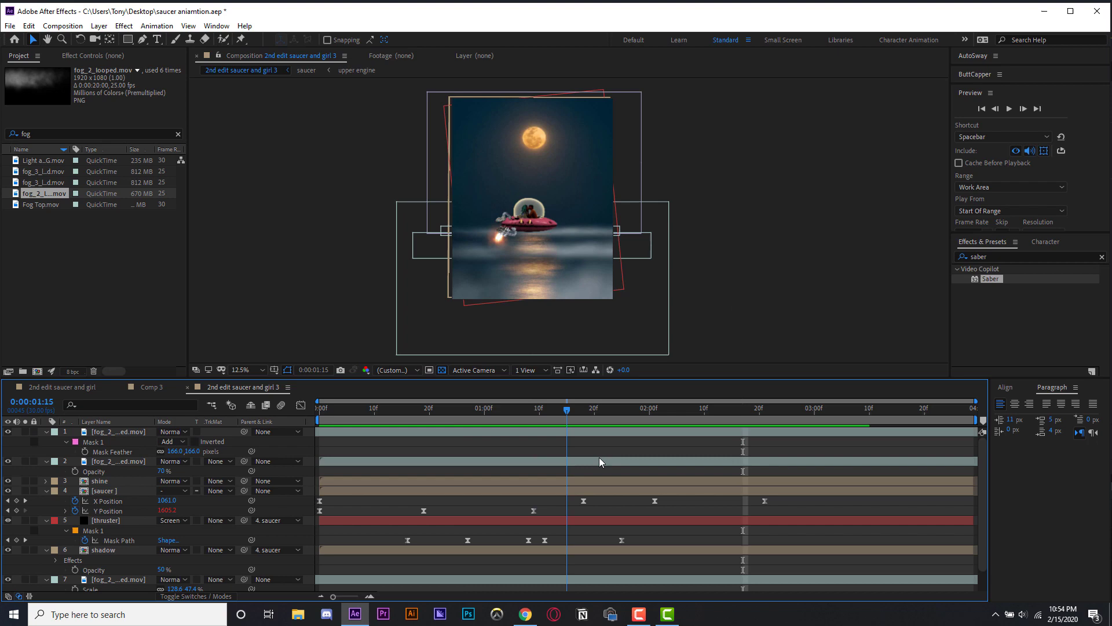
click(540, 409)
- Create a new black solid layer above the shine layer
click(104, 491)
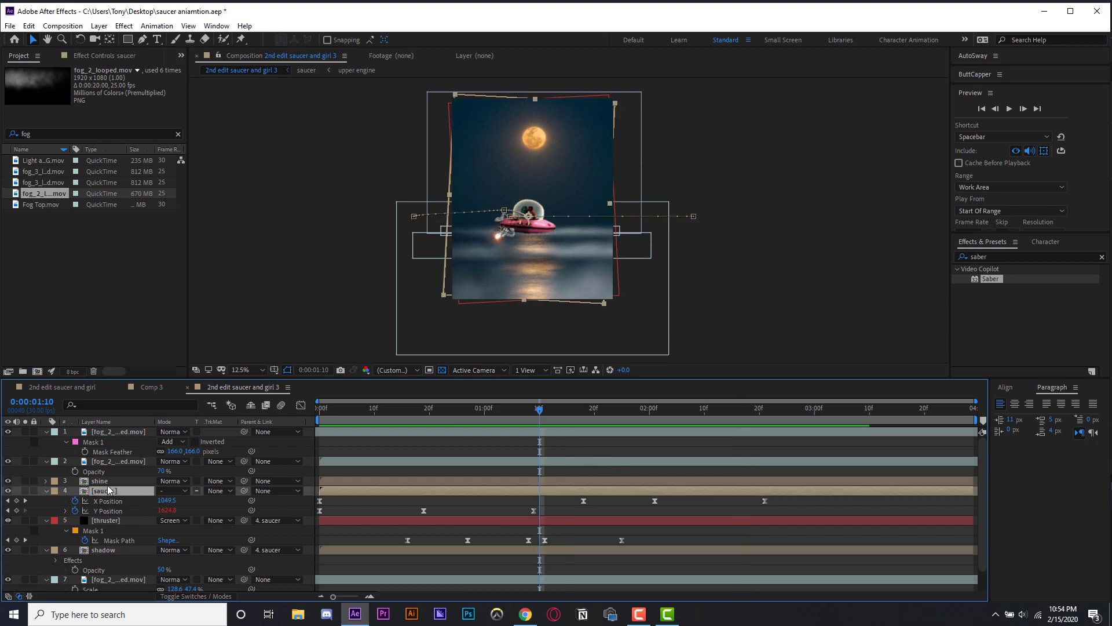
click(99, 481)
click(8, 481)
click(99, 26)
click(289, 49)
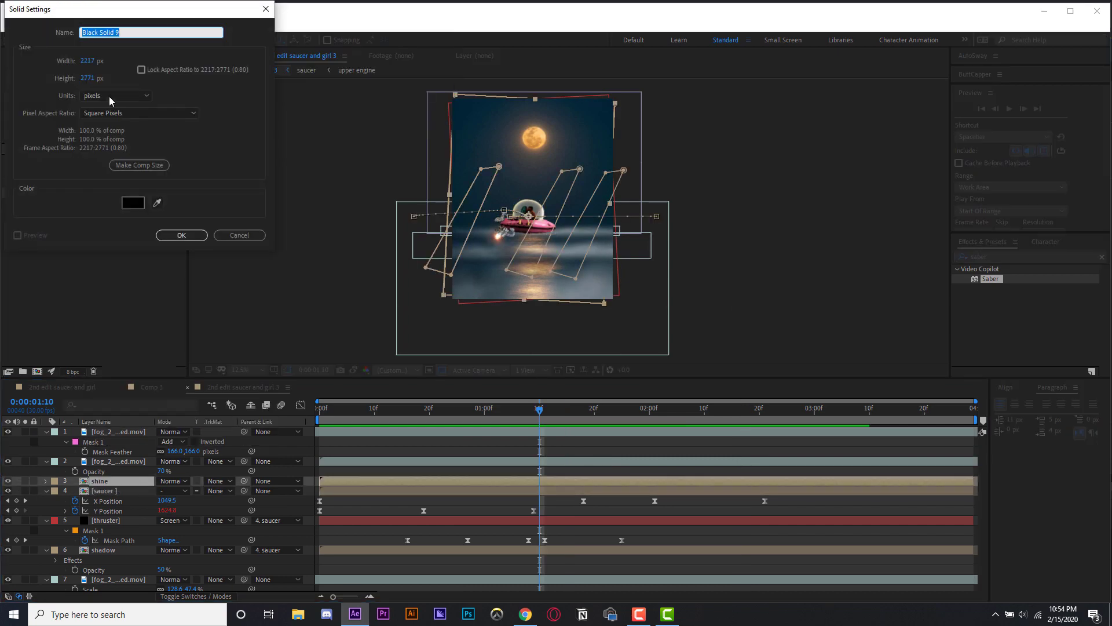
key(Return)
- Apply Optical Flares to the solid and choose the Sektor Golden preset from Motion Graphics
click(1012, 256)
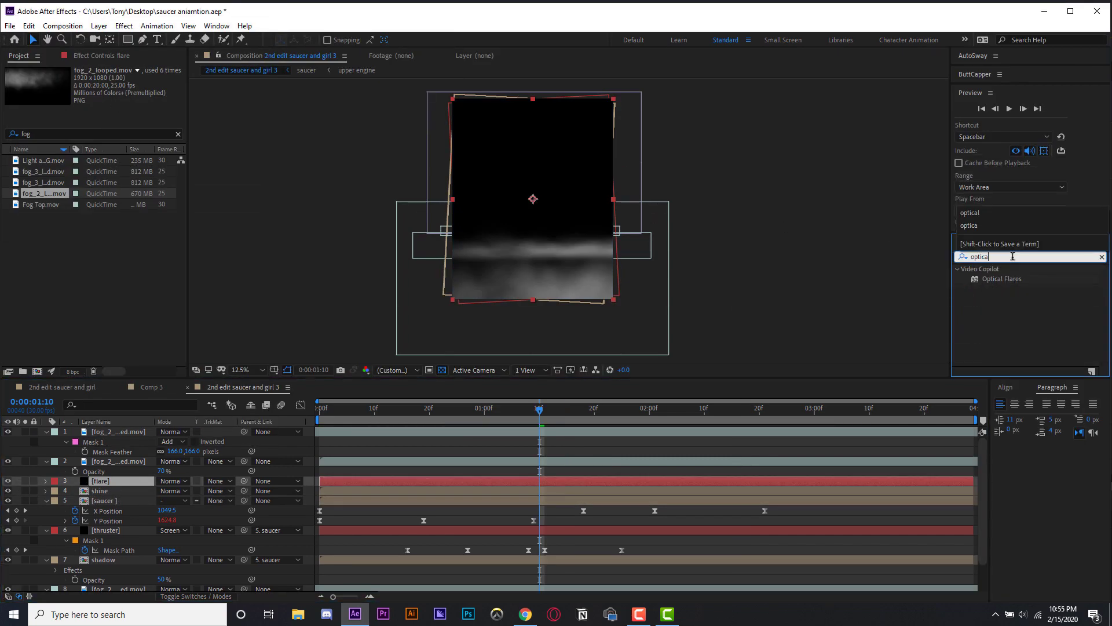
double_click(1008, 279)
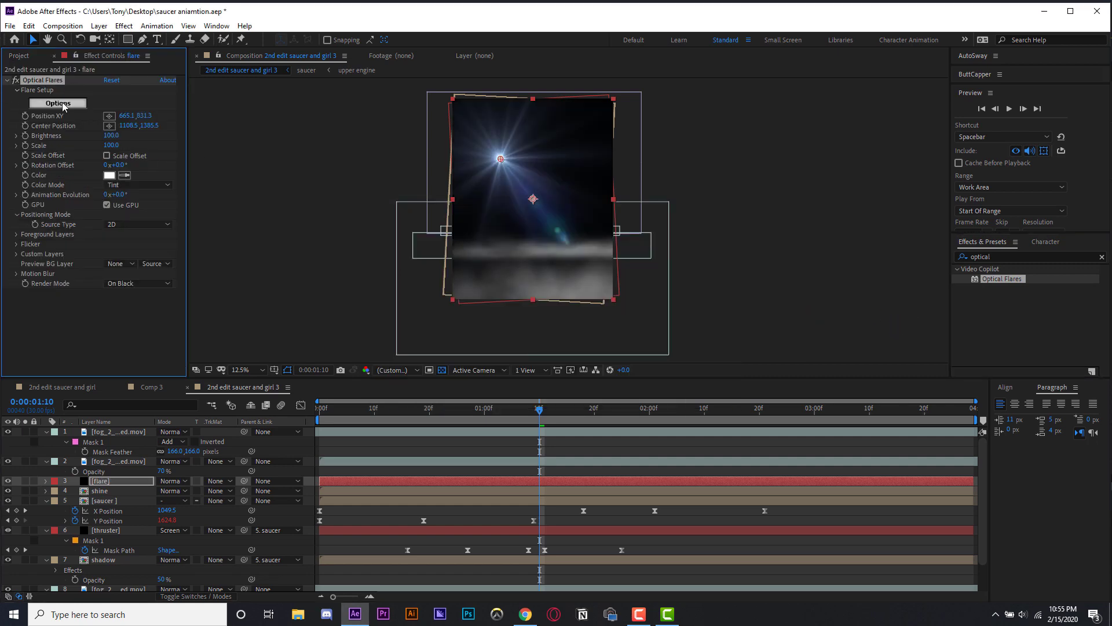
click(58, 103)
click(780, 370)
scroll(722, 457, down, 2)
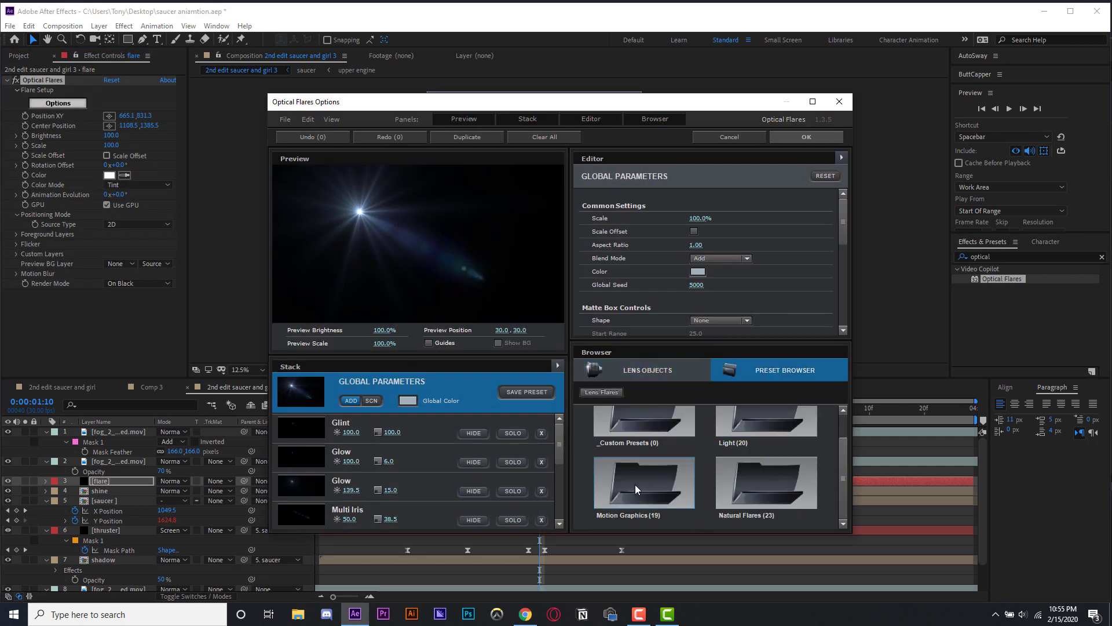
click(635, 487)
scroll(730, 476, down, 15)
scroll(683, 485, up, 10)
scroll(683, 486, down, 10)
scroll(682, 484, up, 2)
click(683, 484)
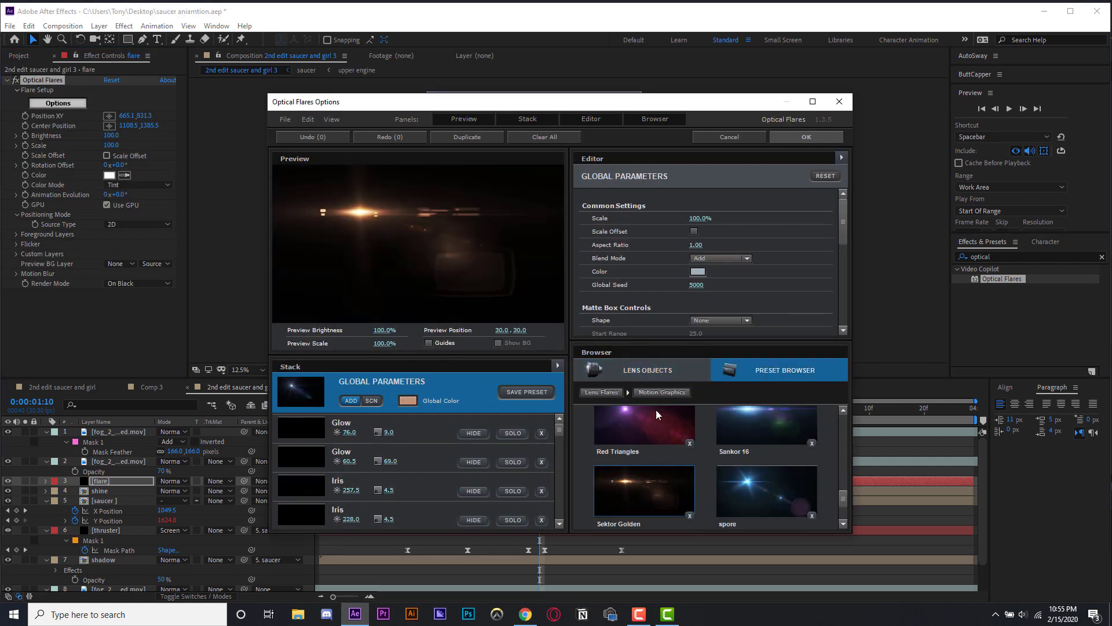
click(806, 138)
- Set the flare's render mode to On Transparent and move the flare onto the thruster
click(138, 283)
click(137, 310)
drag(501, 159, 497, 237)
scroll(499, 243, up, 1)
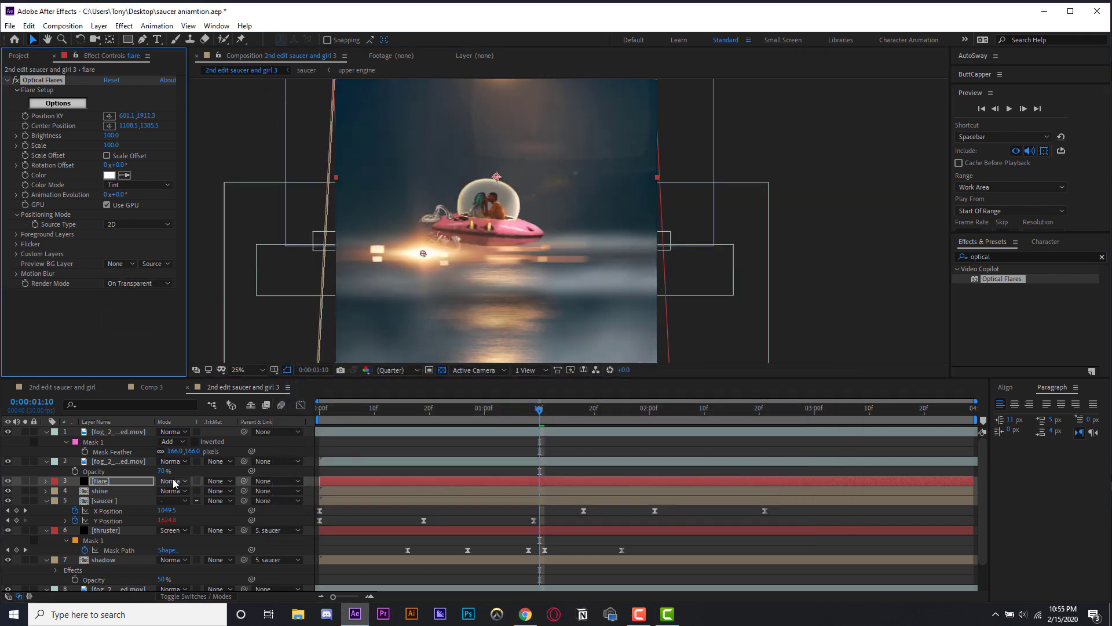
- Set the flare layer's blend mode to Screen and its brightness to 80
click(173, 481)
click(237, 248)
mouse_move(111, 136)
mouse_down()
mouse_move(65, 135)
mouse_move(99, 136)
mouse_up()
scroll(298, 290, up, 2)
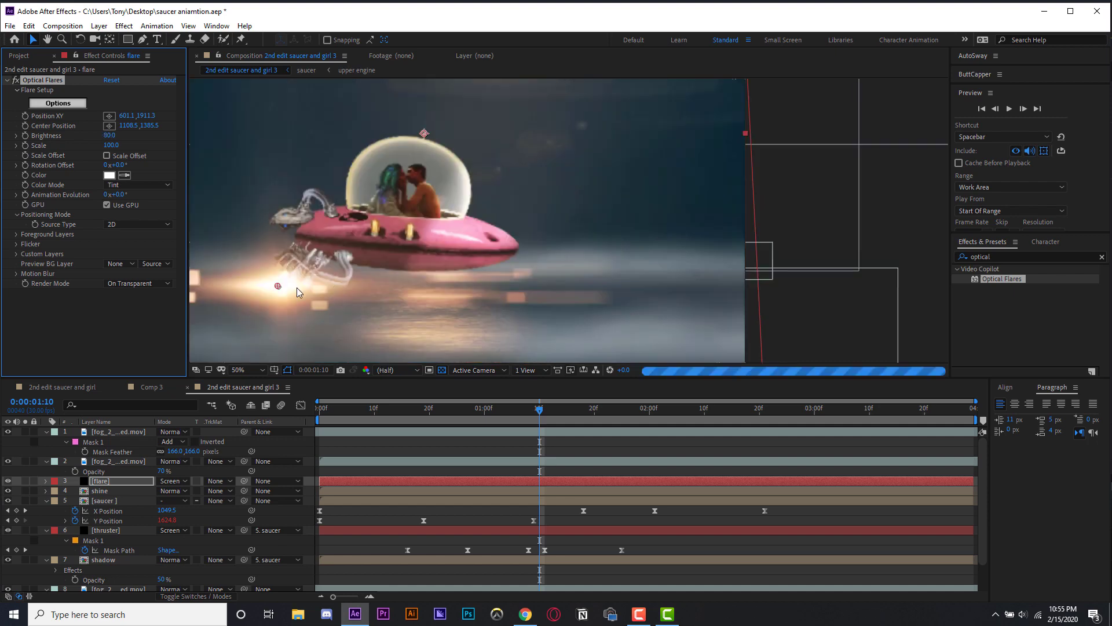
- Keyframe the flare's Position XY from the start, stepping frame by frame to follow the thruster
drag(298, 290, 939, 240)
click(318, 410)
click(25, 116)
scroll(568, 222, down, 2)
key(space)
key(Page_Down)
key(Page_Down)
key(Page_Down)
key(Page_Down)
key(Page_Down)
key(Page_Down)
key(Page_Down)
key(Page_Down)
key(Page_Down)
key(Page_Down)
key(Page_Down)
key(Page_Down)
key(Page_Down)
key(Page_Down)
key(Page_Down)
key(Page_Down)
key(Page_Down)
key(Page_Down)
key(Page_Down)
key(Page_Down)
key(Page_Down)
key(Page_Down)
key(Page_Down)
key(Page_Down)
key(Page_Down)
key(Page_Down)
key(Page_Down)
key(Page_Down)
key(Page_Down)
key(Page_Down)
key(Page_Down)
key(Page_Down)
key(Page_Down)
key(Page_Down)
key(Page_Down)
key(Page_Down)
key(Page_Down)
key(Page_Down)
key(Page_Down)
key(Page_Down)
key(Page_Down)
key(Page_Down)
key(Page_Down)
key(Page_Down)
key(Page_Down)
key(Page_Down)
key(Page_Down)
key(Page_Down)
key(Page_Down)
key(Page_Down)
key(Page_Down)
key(Page_Down)
key(Page_Down)
key(Page_Down)
key(Page_Down)
key(Page_Down)
key(Page_Down)
key(Page_Down)
key(Page_Down)
key(Page_Down)
key(Page_Down)
key(Page_Down)
key(Page_Down)
key(Page_Down)
key(Page_Down)
key(Page_Down)
key(Page_Down)
key(Page_Down)
- Play back the flare animation from the start
scroll(874, 252, down, 1)
click(501, 408)
key(Home)
click(493, 449)
key(space)
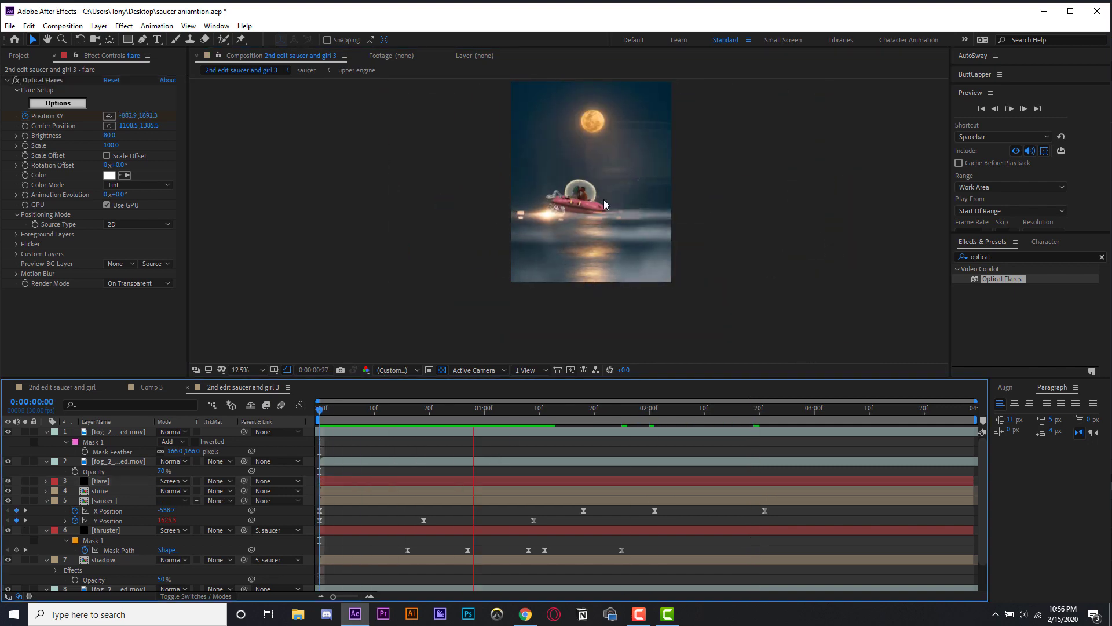
key(space)
key(period)
key(space)
key(space)
key(space)
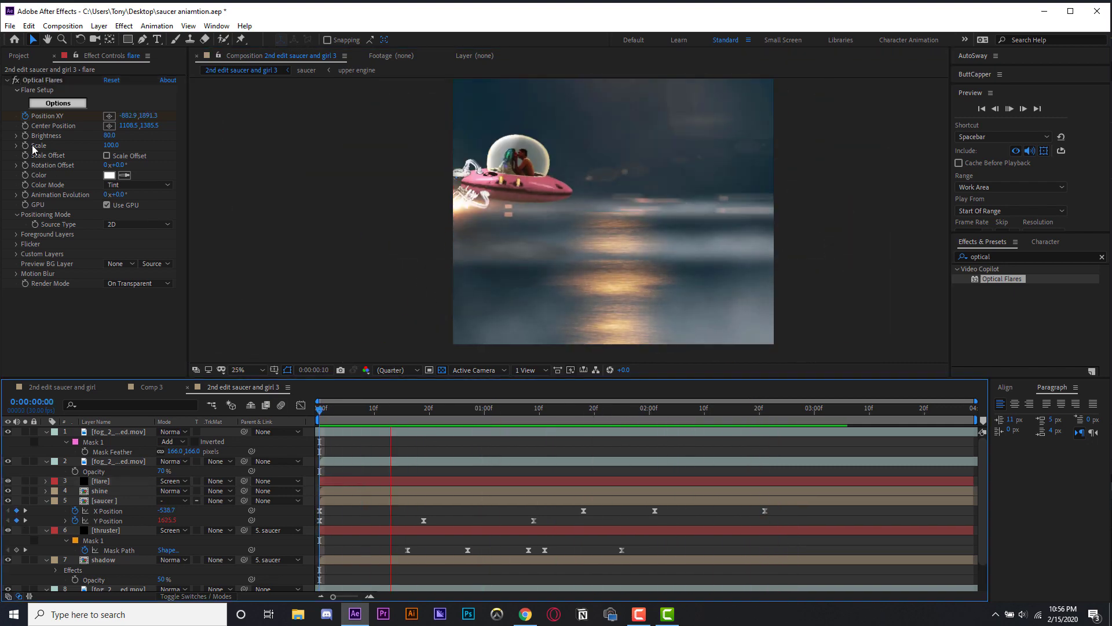
key(space)
- Start Brightness keyframes for the flare and raise its brightness to 210 at about 1:24
click(25, 136)
drag(600, 410, 616, 411)
drag(109, 135, 156, 136)
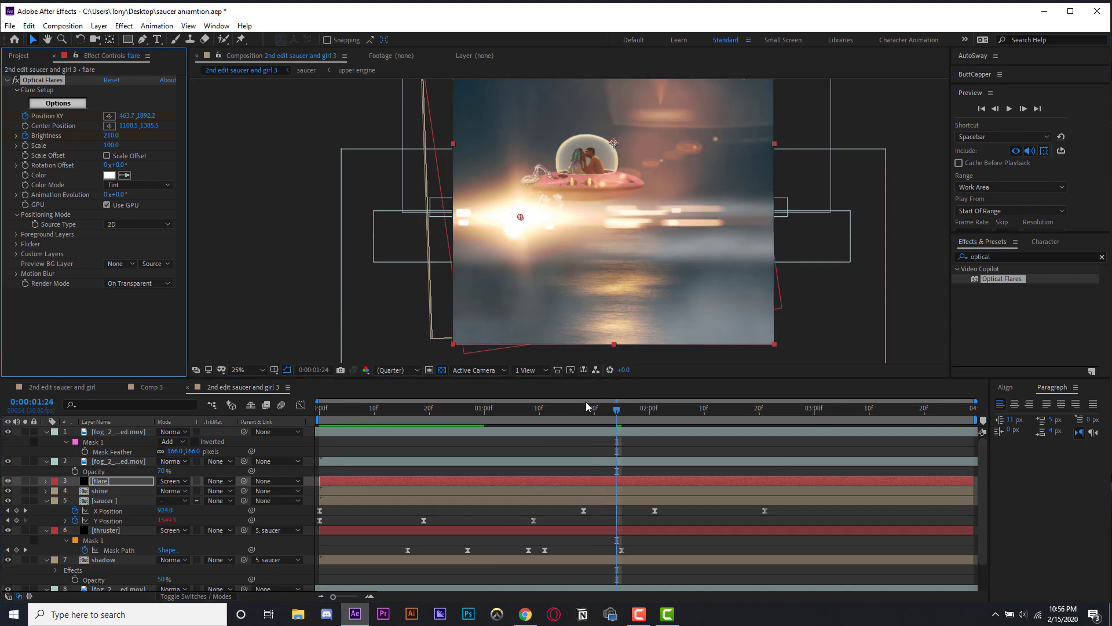
click(556, 409)
key(space)
- Add further flare Brightness keyframes around 2:10, adjusting the intensity
key(space)
key(u)
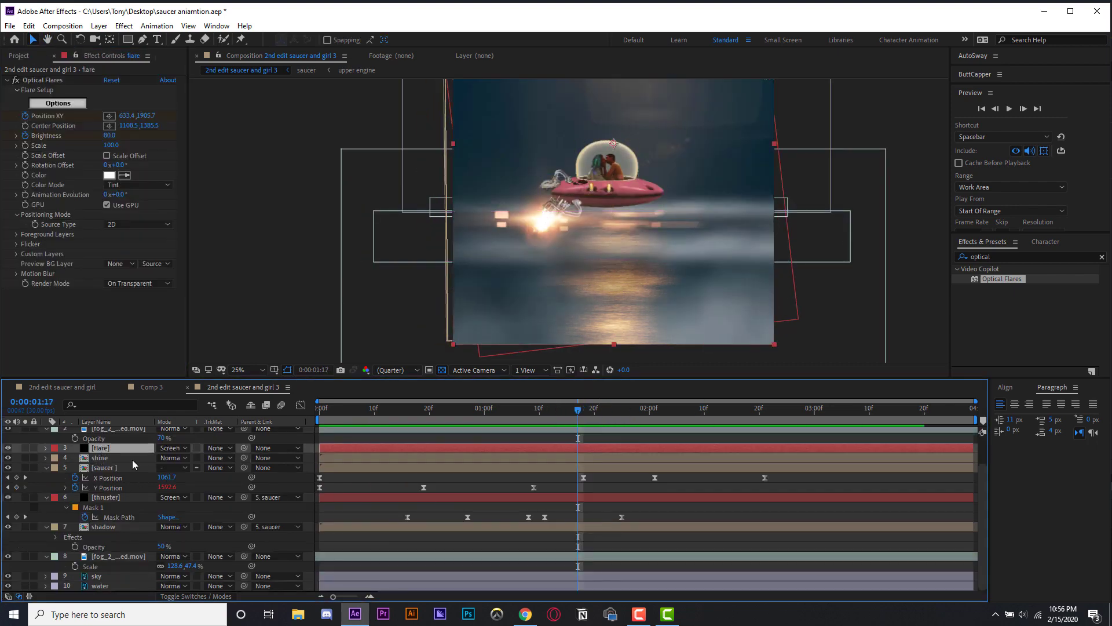
key(space)
click(610, 415)
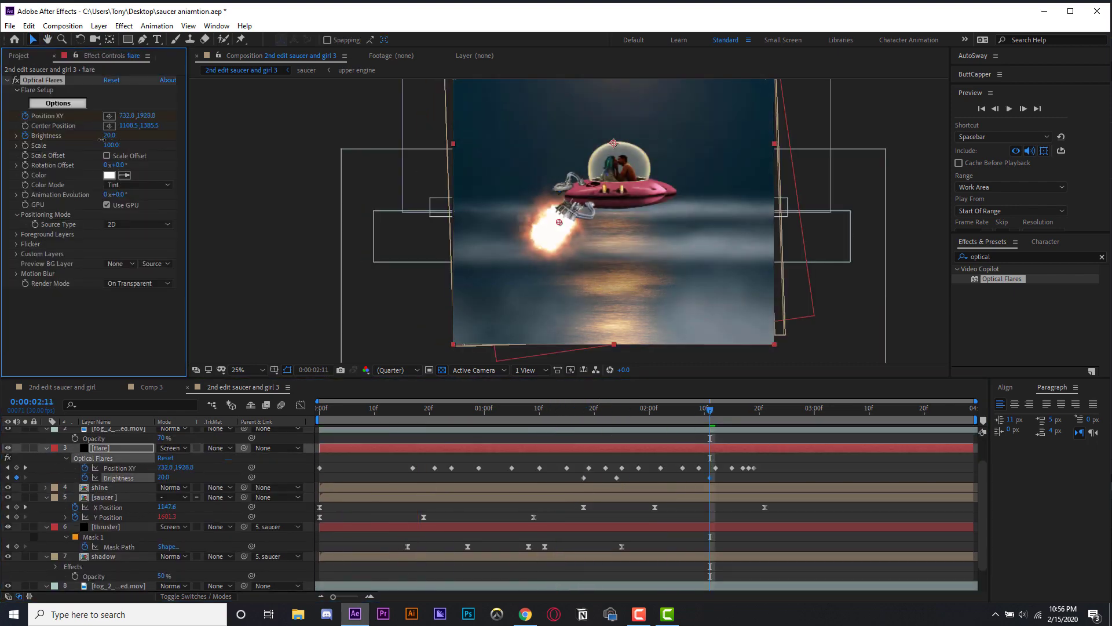
key(space)
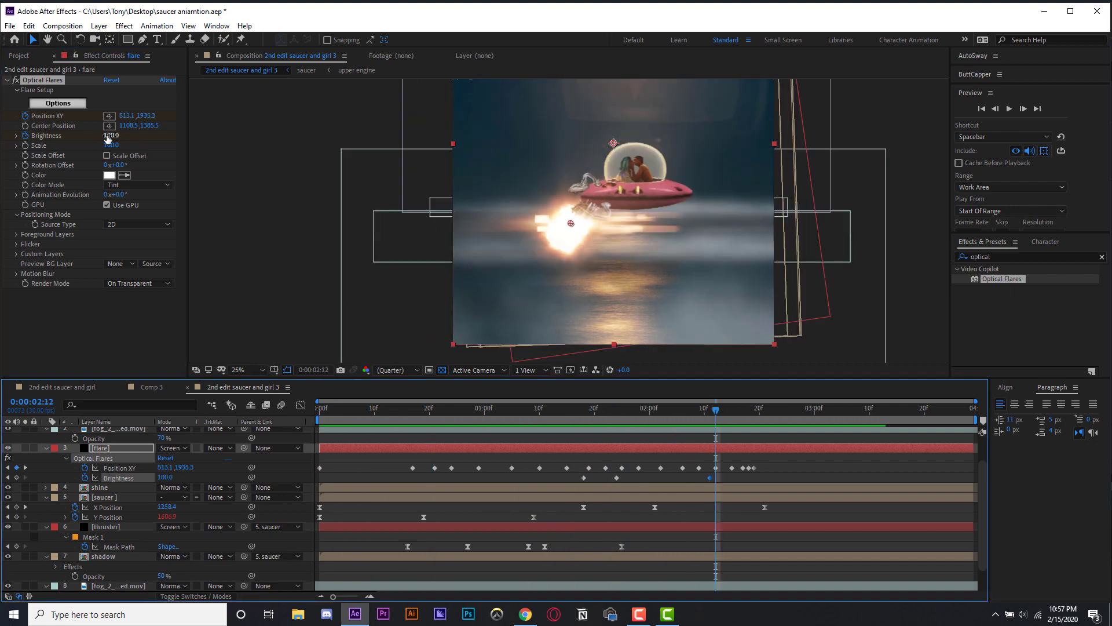
click(16, 478)
click(738, 415)
drag(111, 136, 371, 137)
drag(737, 412, 336, 435)
click(799, 482)
- Play back the composition to review the flare brightness
key(space)
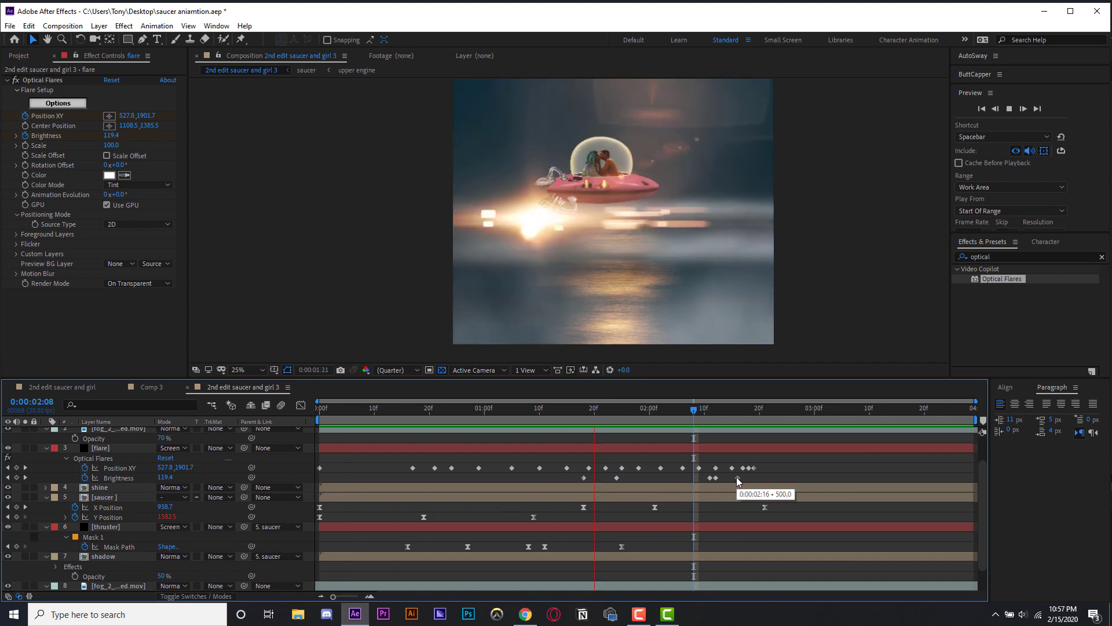
key(space)
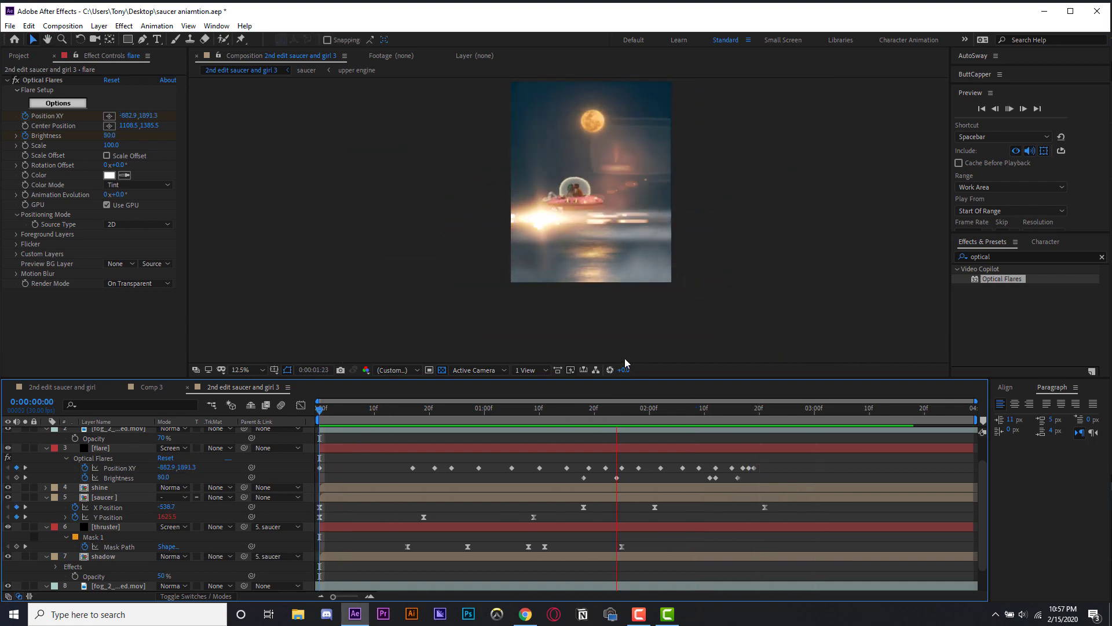
key(period)
key(space)
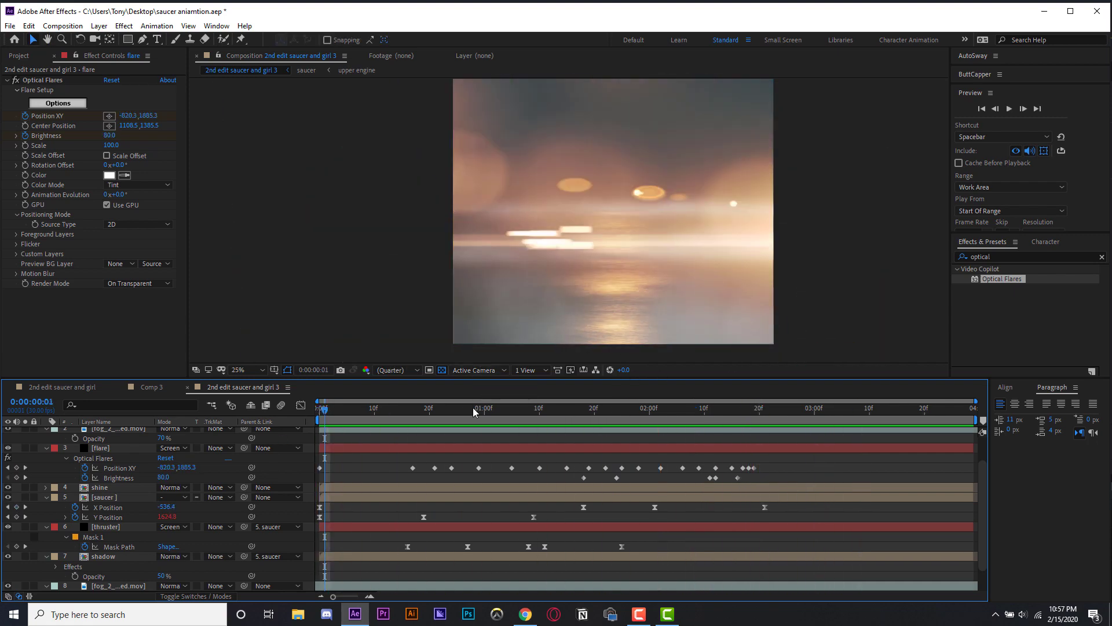
key(space)
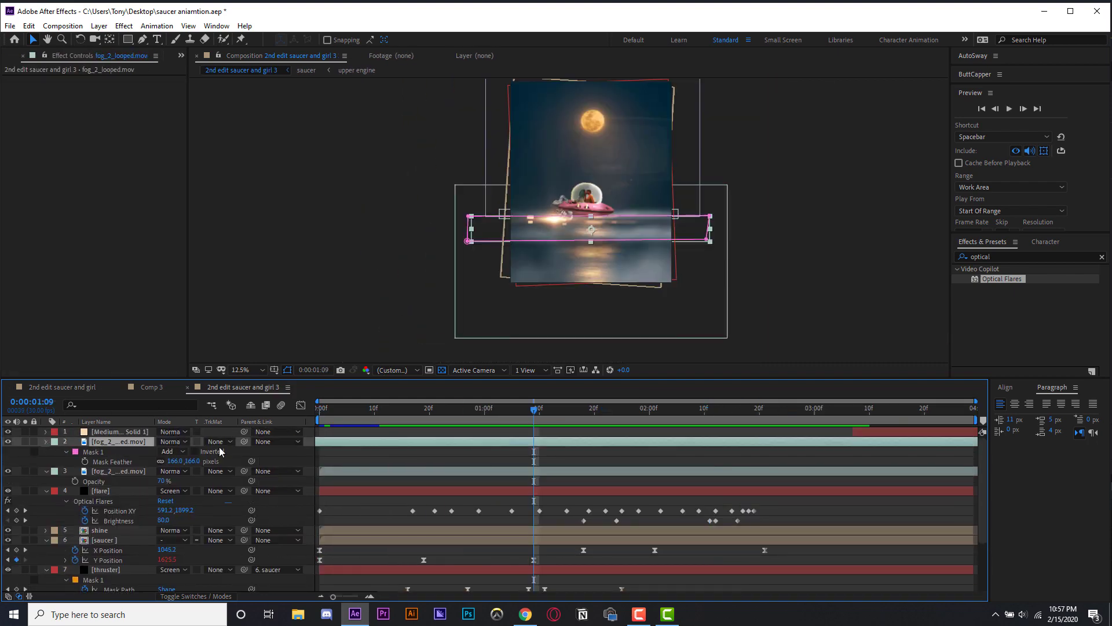
- Collapse the expanded layer properties and show the layer switches columns
click(46, 441)
click(46, 452)
click(46, 461)
click(46, 481)
click(45, 491)
click(46, 500)
click(46, 511)
key(F4)
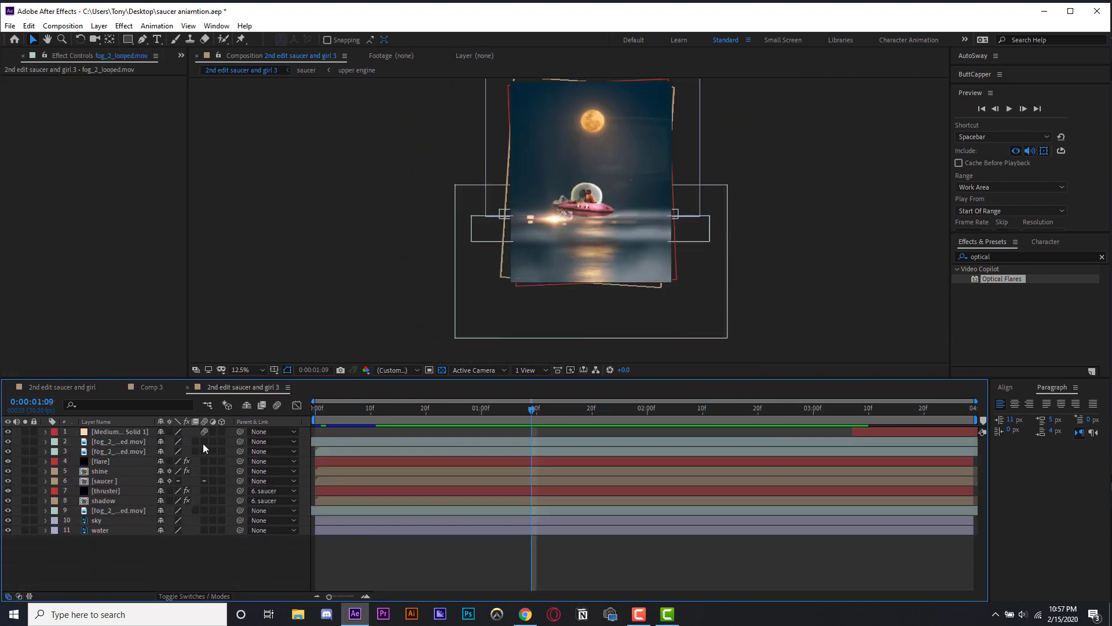
- Enable motion blur on the flare, saucer, thruster and shadow layers
drag(203, 443, 205, 511)
click(152, 512)
click(152, 502)
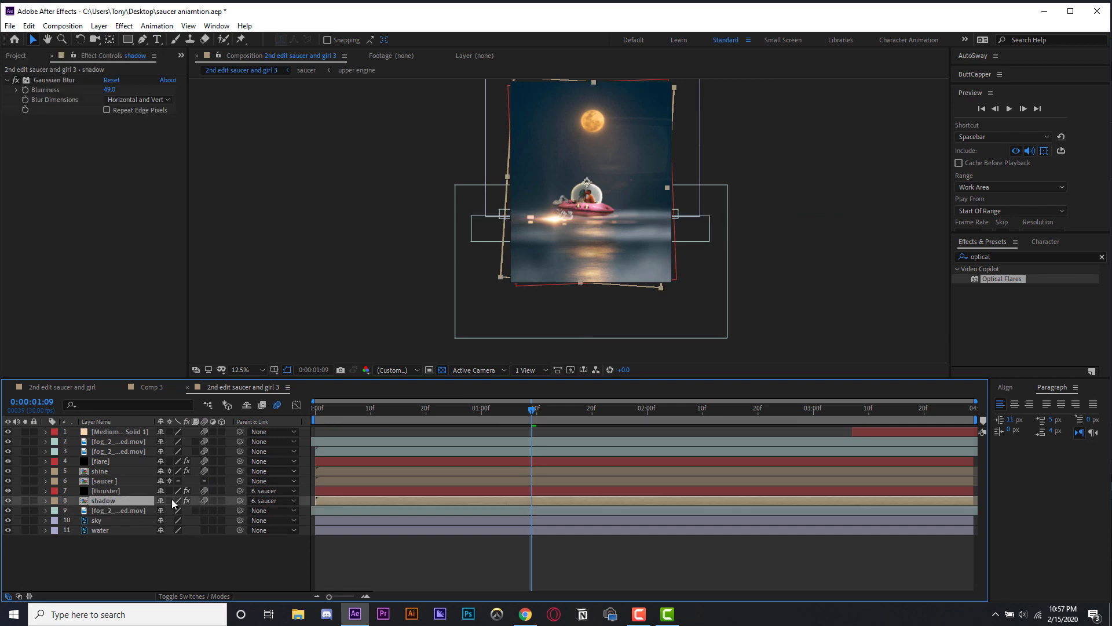
click(152, 490)
click(152, 471)
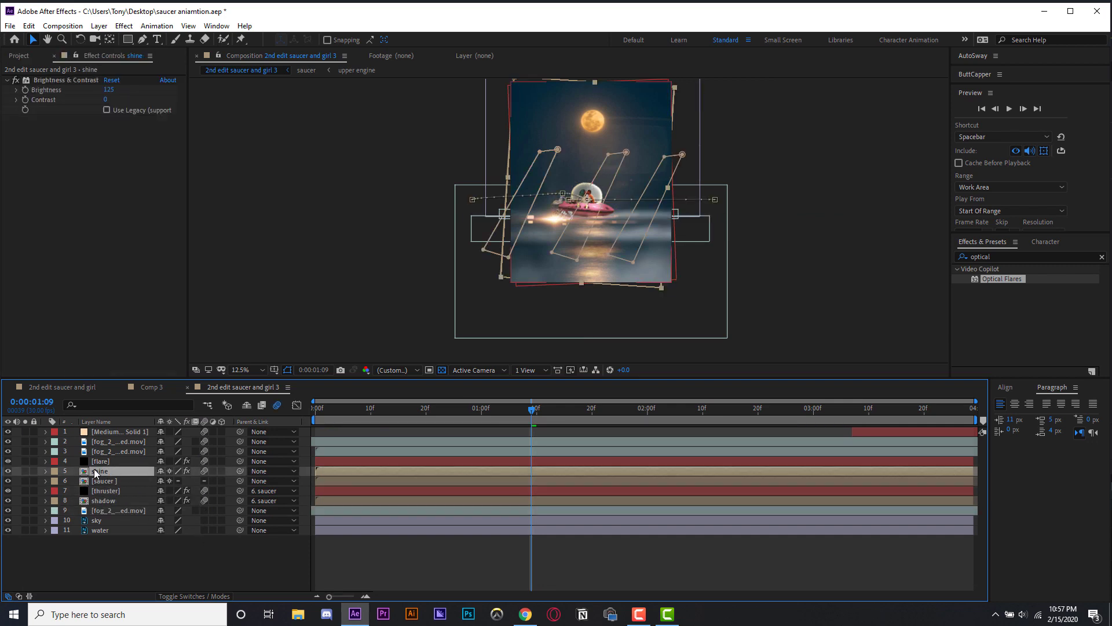
drag(203, 451, 204, 443)
click(203, 434)
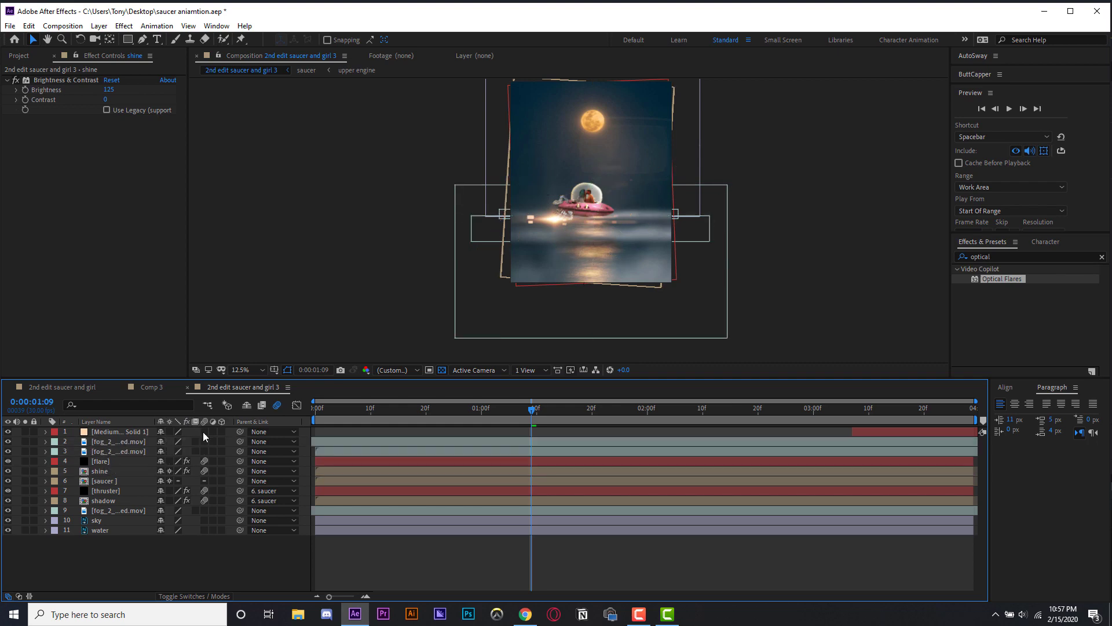
- Switch to the original saucer and girl composition to compare, then return
click(116, 433)
click(62, 387)
click(100, 444)
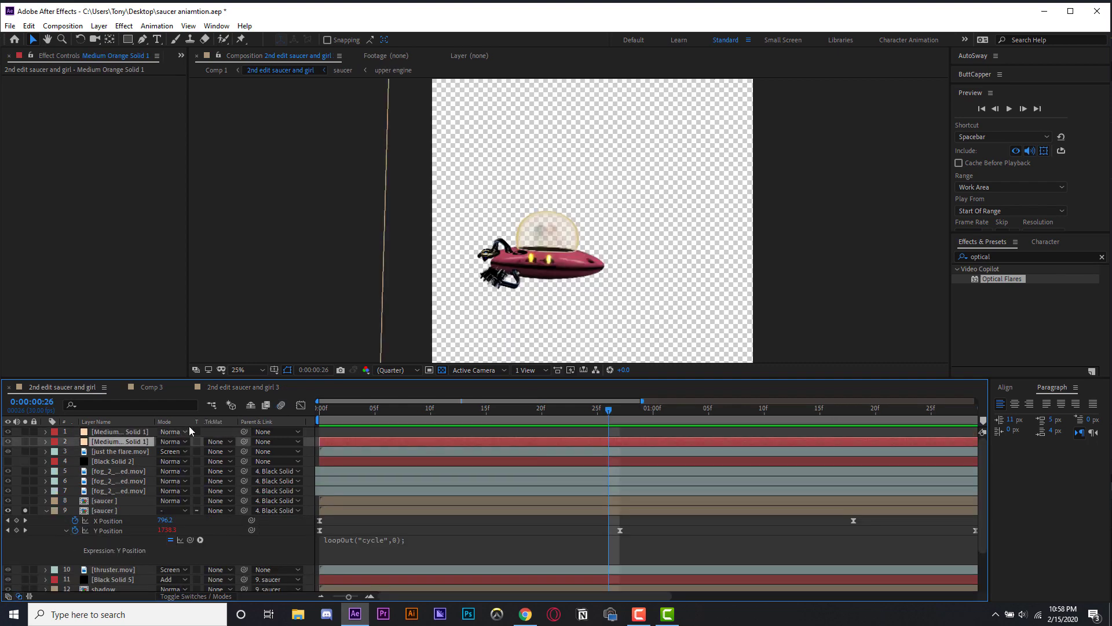
click(227, 387)
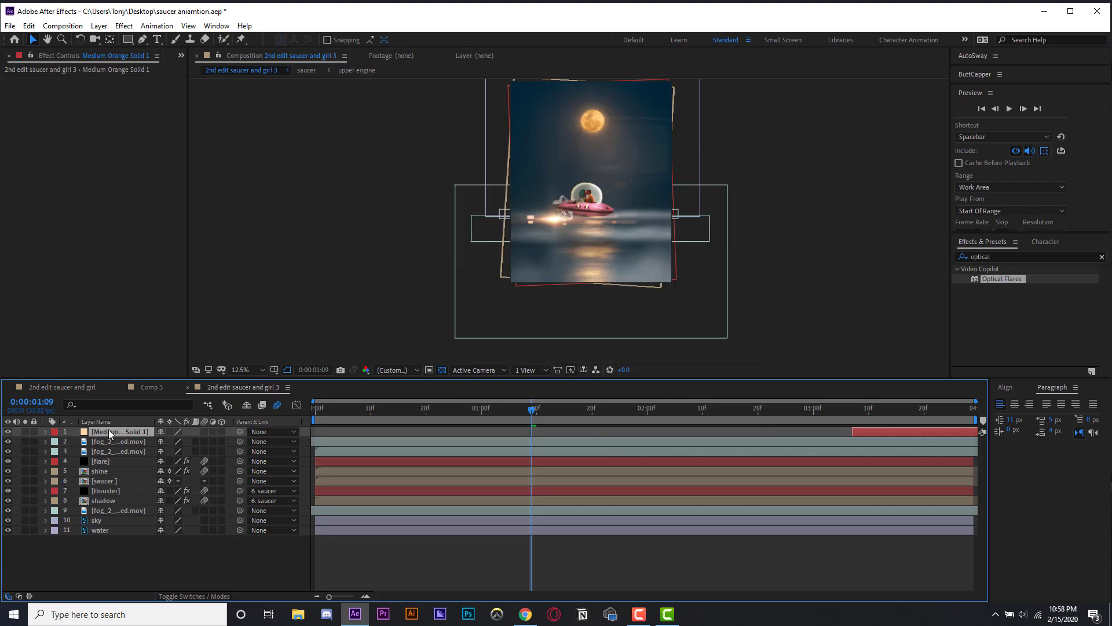
- Paste a duplicate of the orange solid flash layer and play the composition from the start to preview it
key(ctrl+v)
key(Home)
key(space)
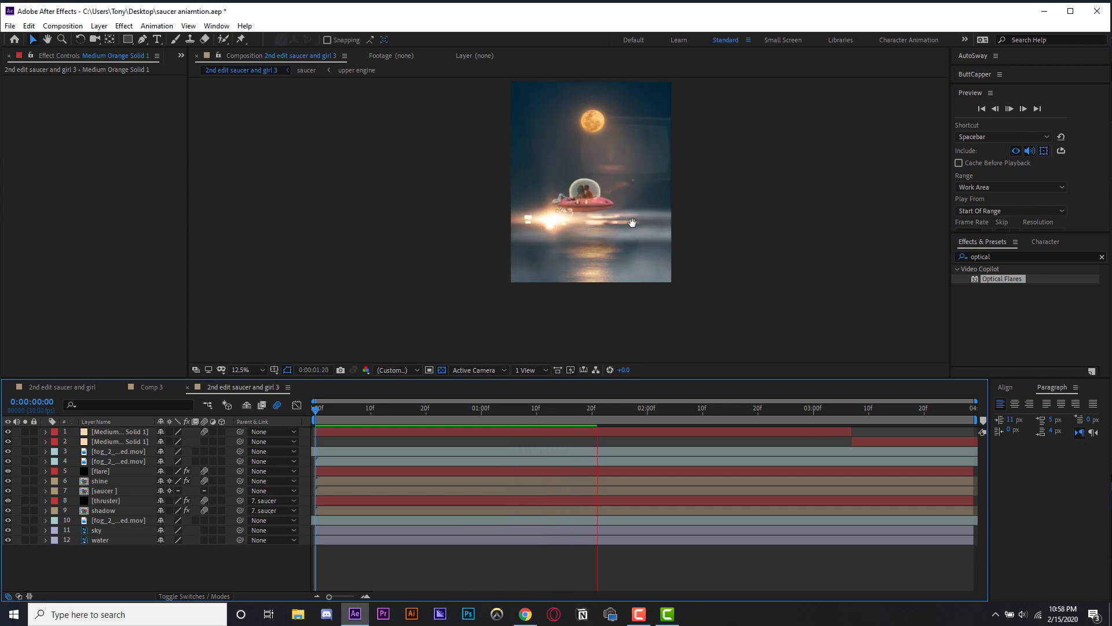
key(space)
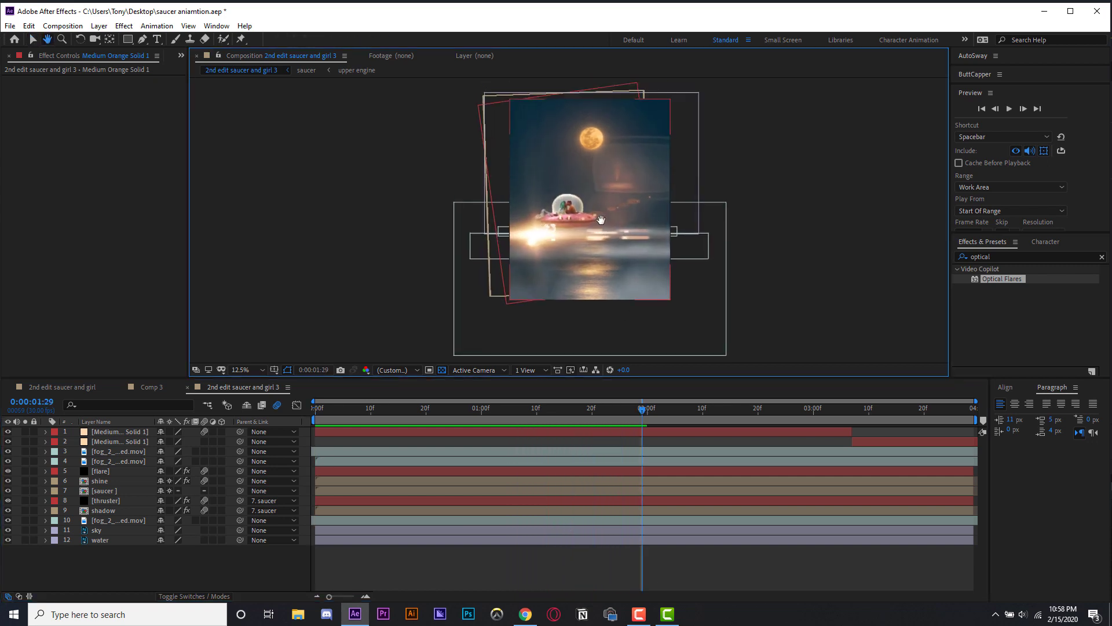
key(space)
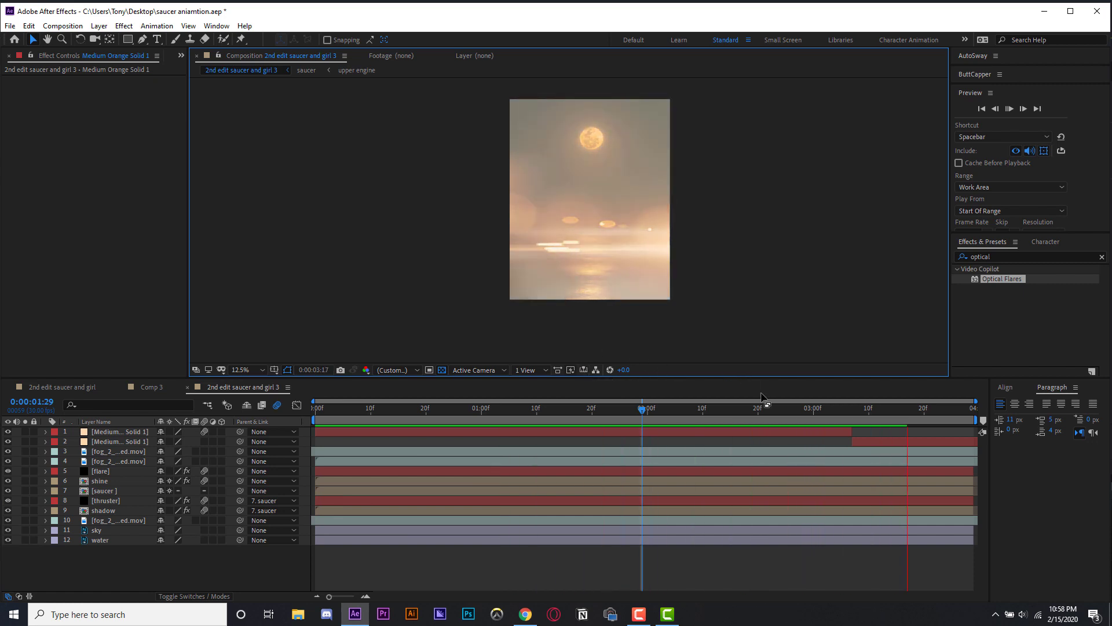
- Slide the duplicated solid layer earlier in the timeline, shorten the work area end, and preview the result
click(877, 443)
drag(876, 444, 755, 443)
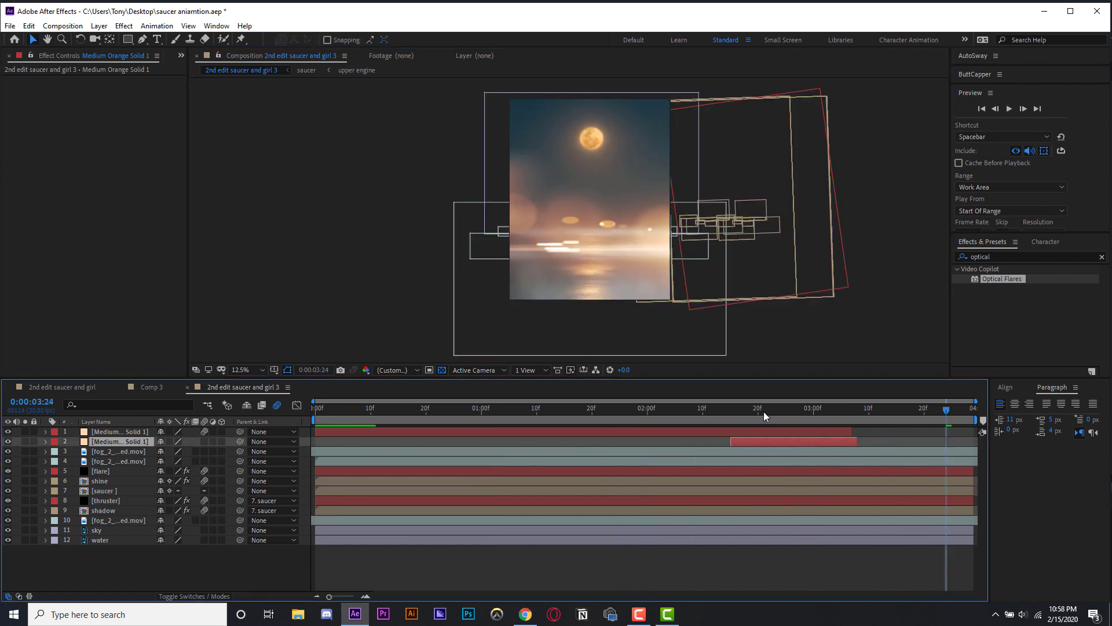
key(space)
drag(975, 419, 907, 419)
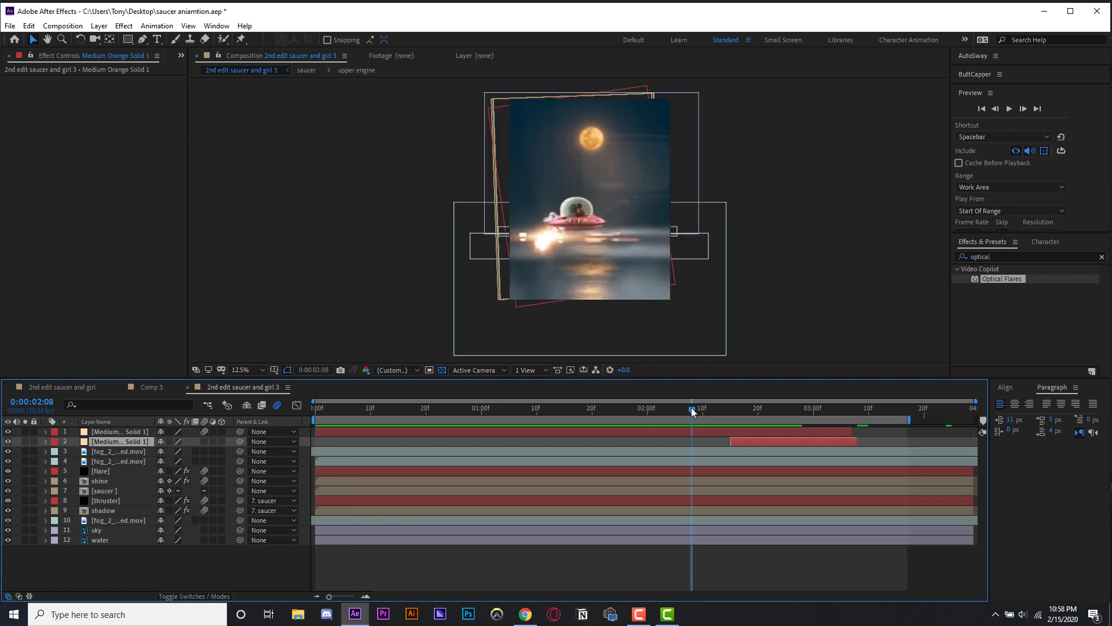
key(space)
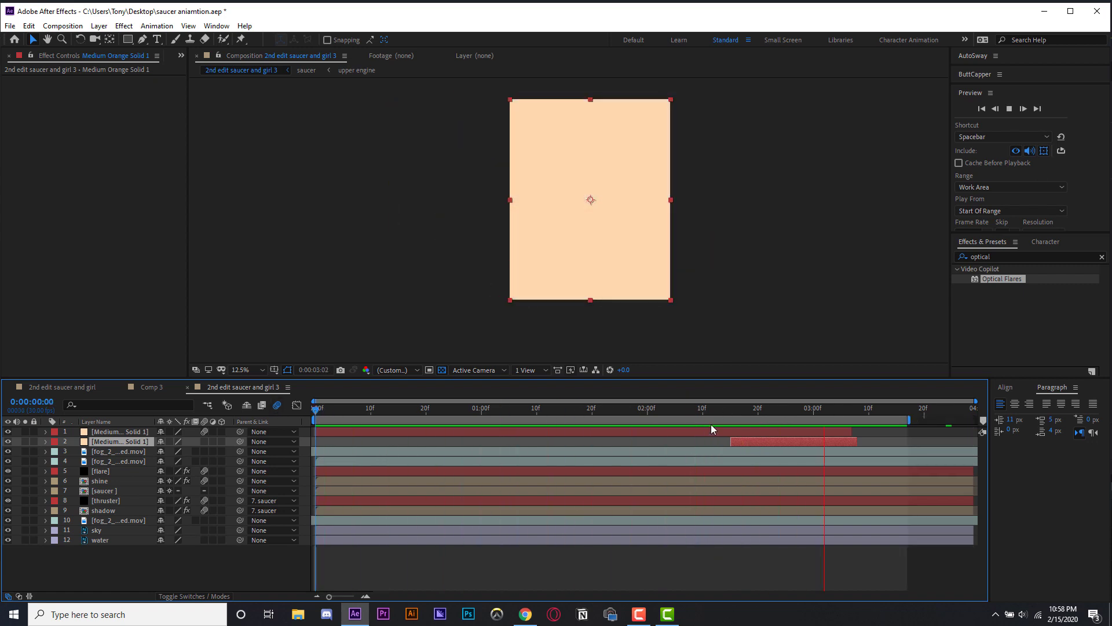
- Readjust the duplicated solid's timing, moving it earlier and then slightly later, previewing after each change
drag(721, 409, 746, 409)
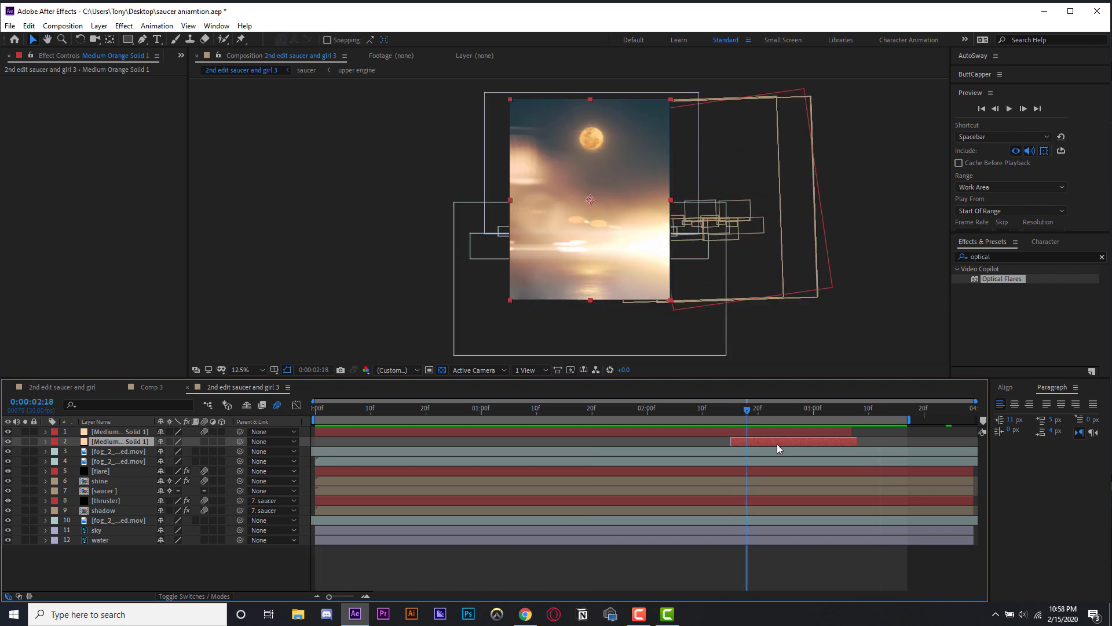
drag(777, 444, 625, 412)
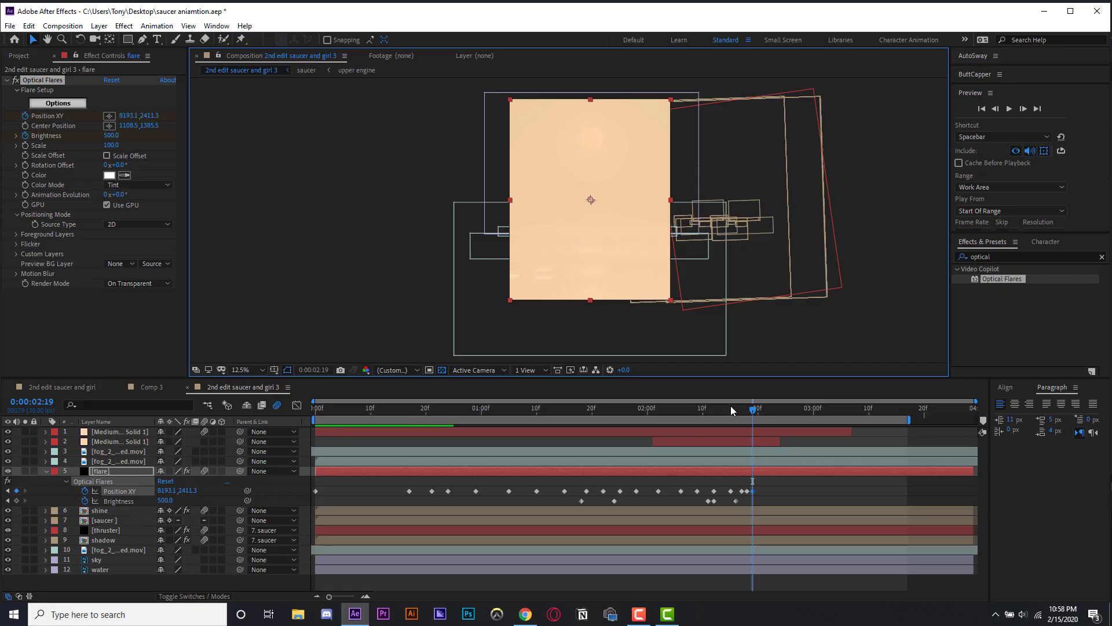
key(space)
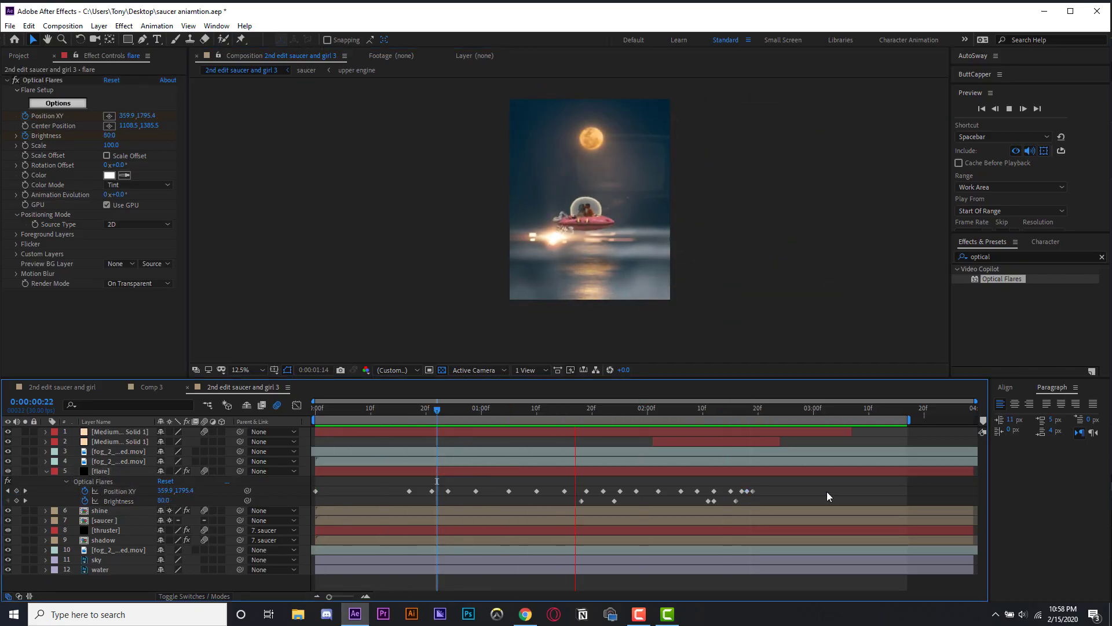
click(721, 411)
drag(753, 443, 797, 442)
key(space)
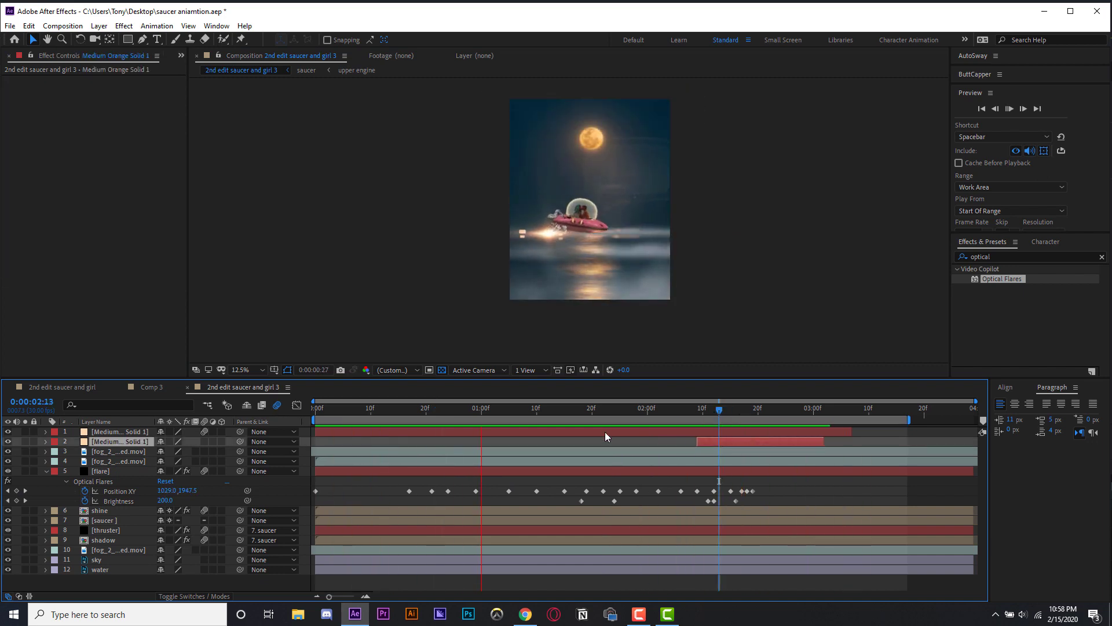
key(space)
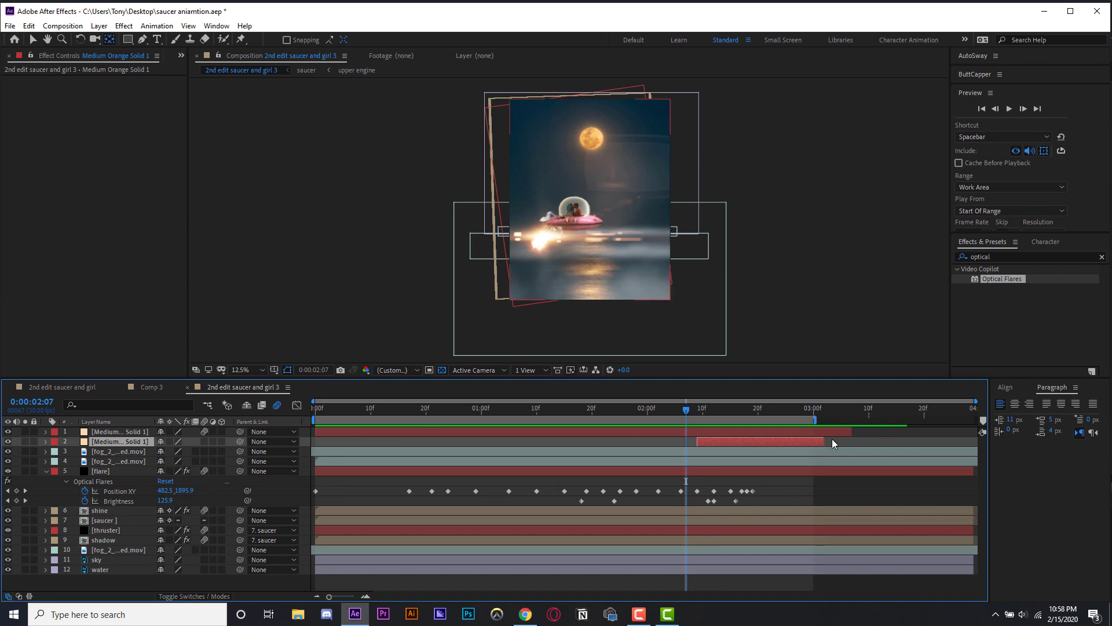
- Preview the composition again and return the playhead to the start
click(838, 506)
key(space)
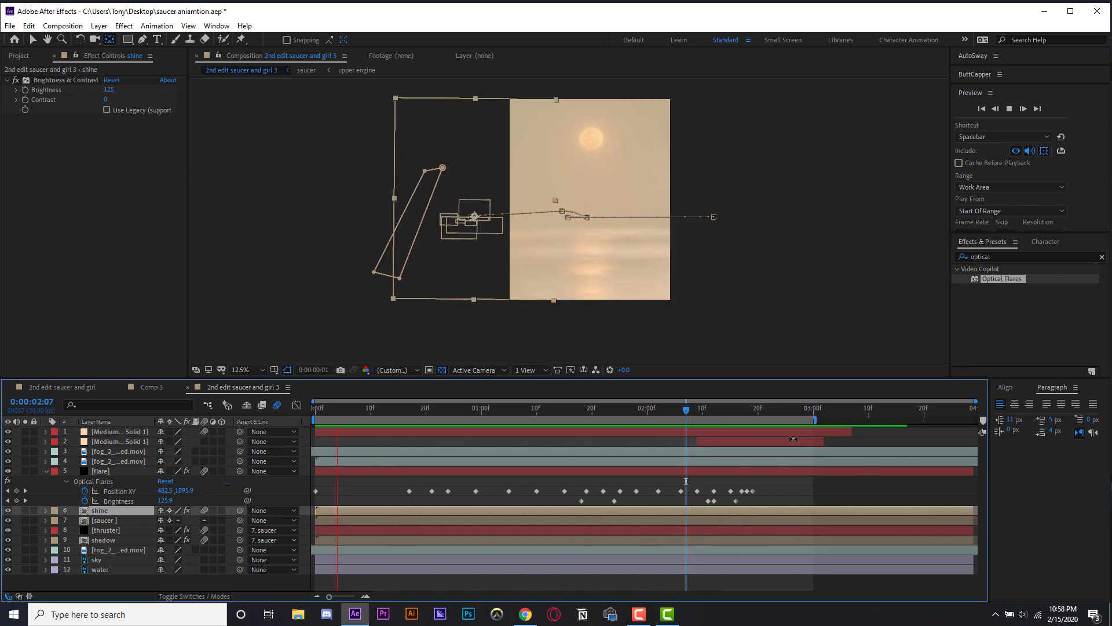
key(space)
key(space)
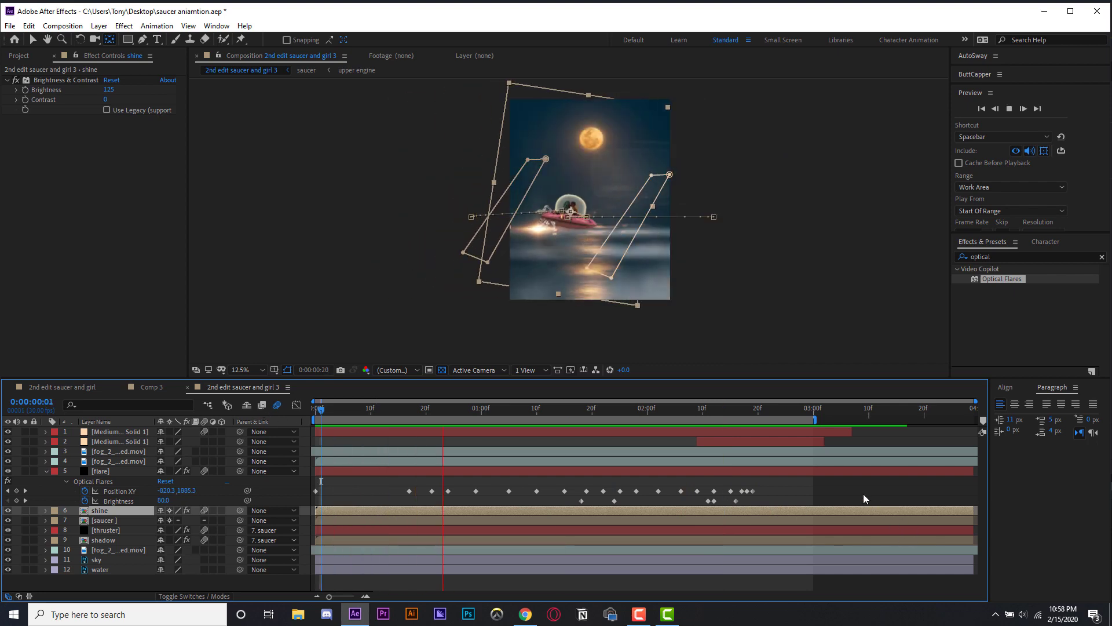
key(space)
click(317, 411)
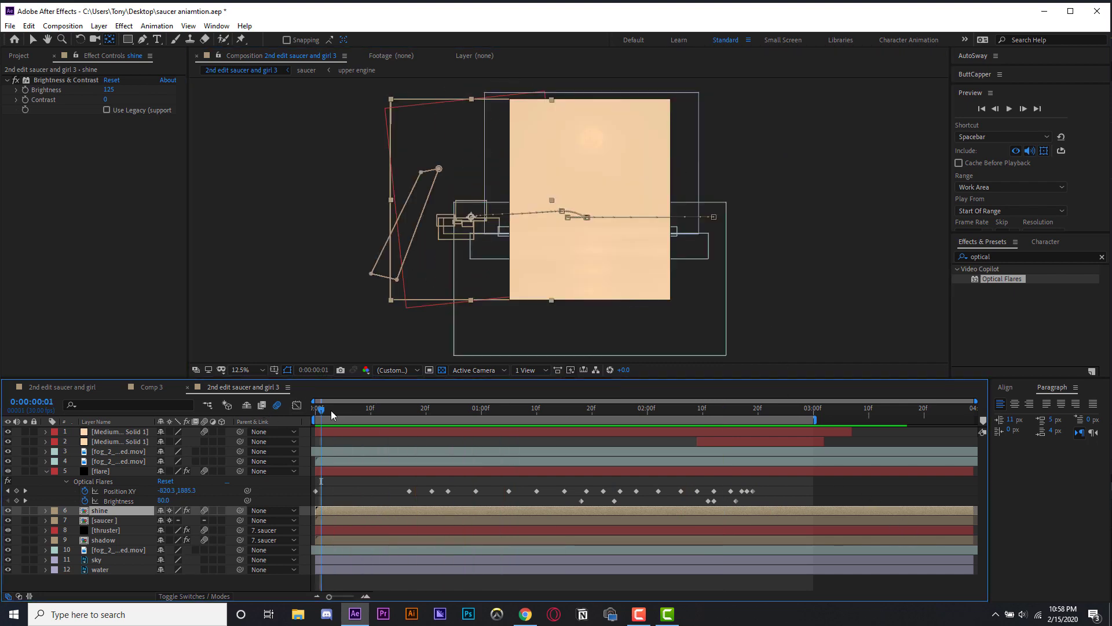
- Zoom the composition viewer to 25%, enlarge the viewer panel, and play the animation from the beginning
click(371, 432)
scroll(551, 251, up, 1)
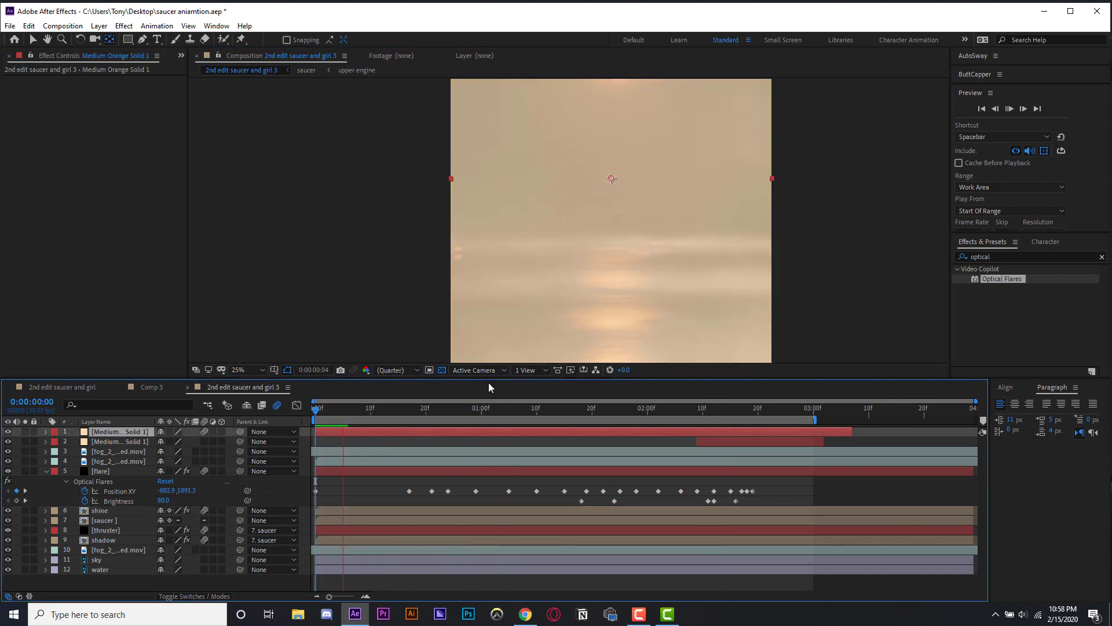
key(space)
drag(488, 379, 489, 434)
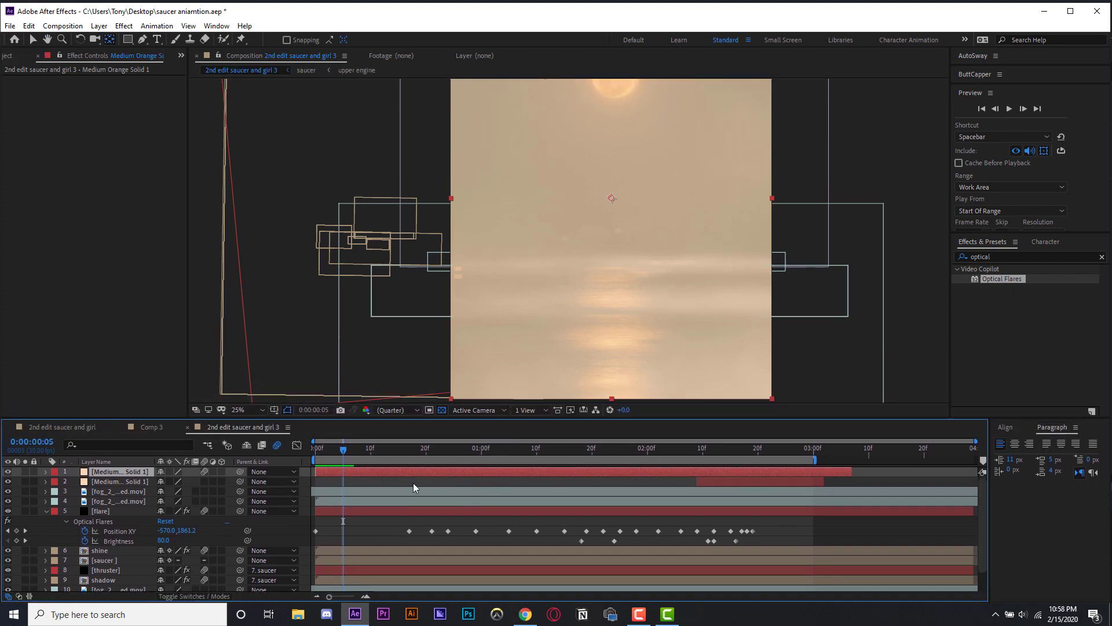
key(Home)
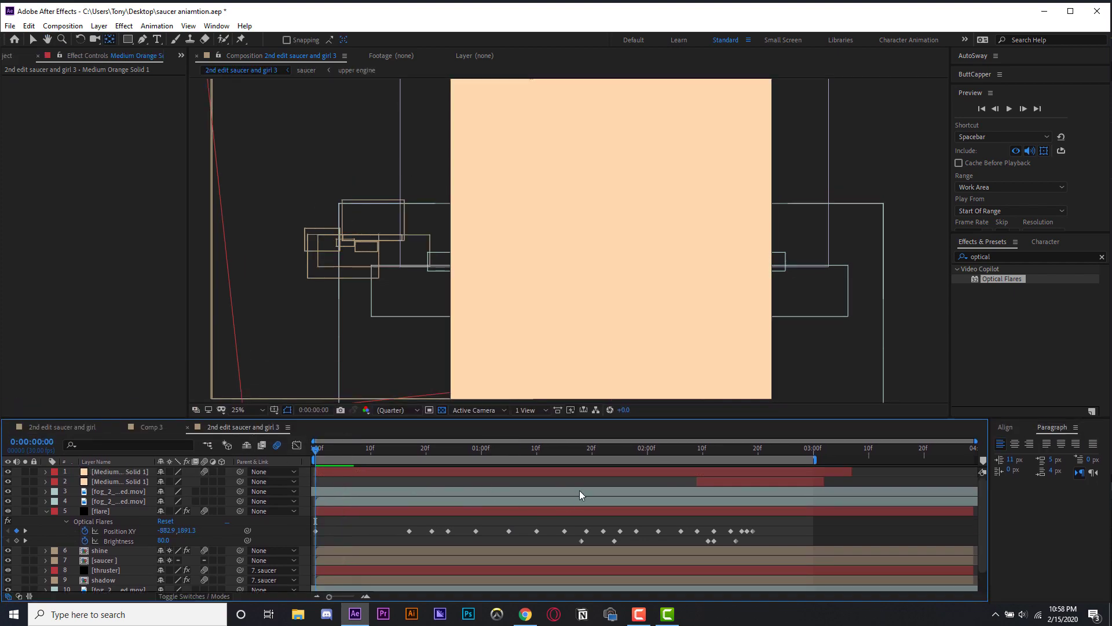
key(space)
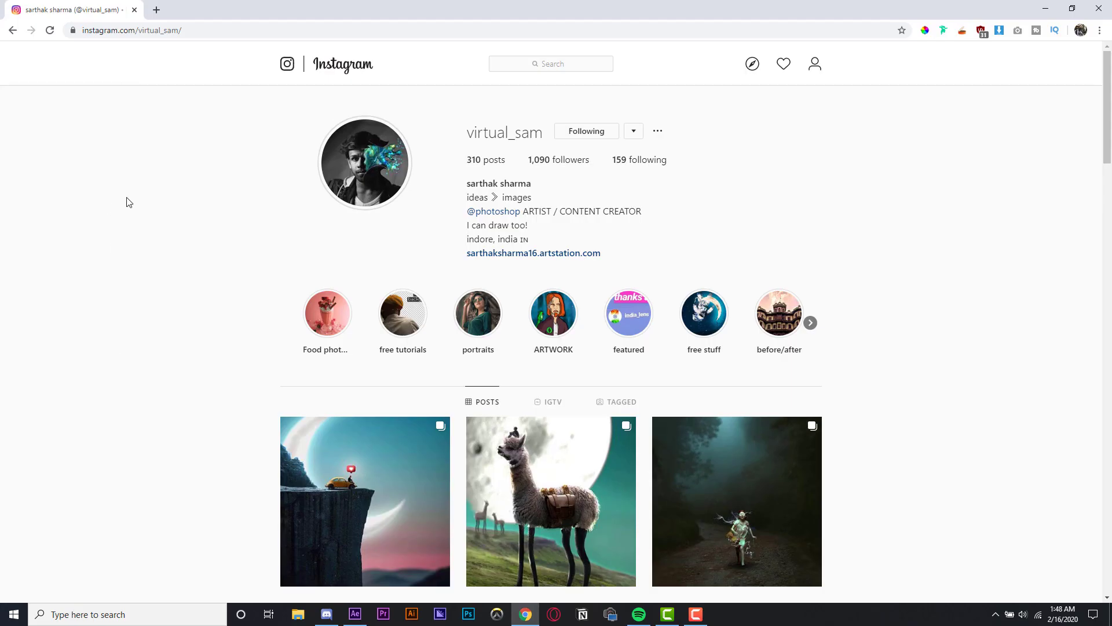
- Switch to the browser and scroll through the artist's Instagram posts to find the saucer artwork
scroll(145, 246, down, 15)
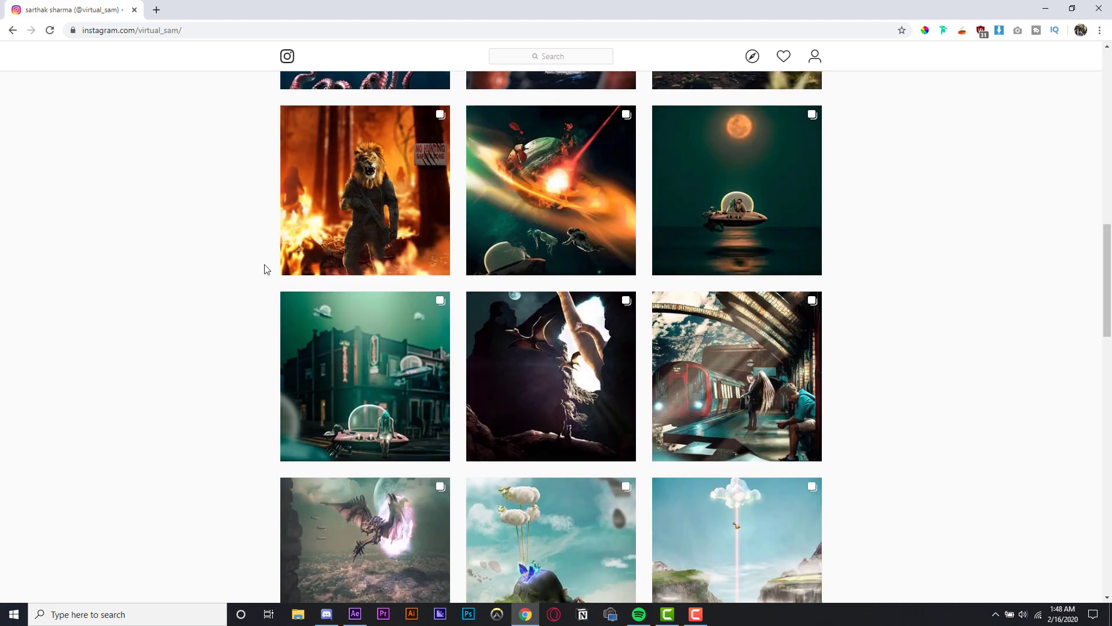
scroll(325, 290, down, 4)
scroll(522, 261, up, 7)
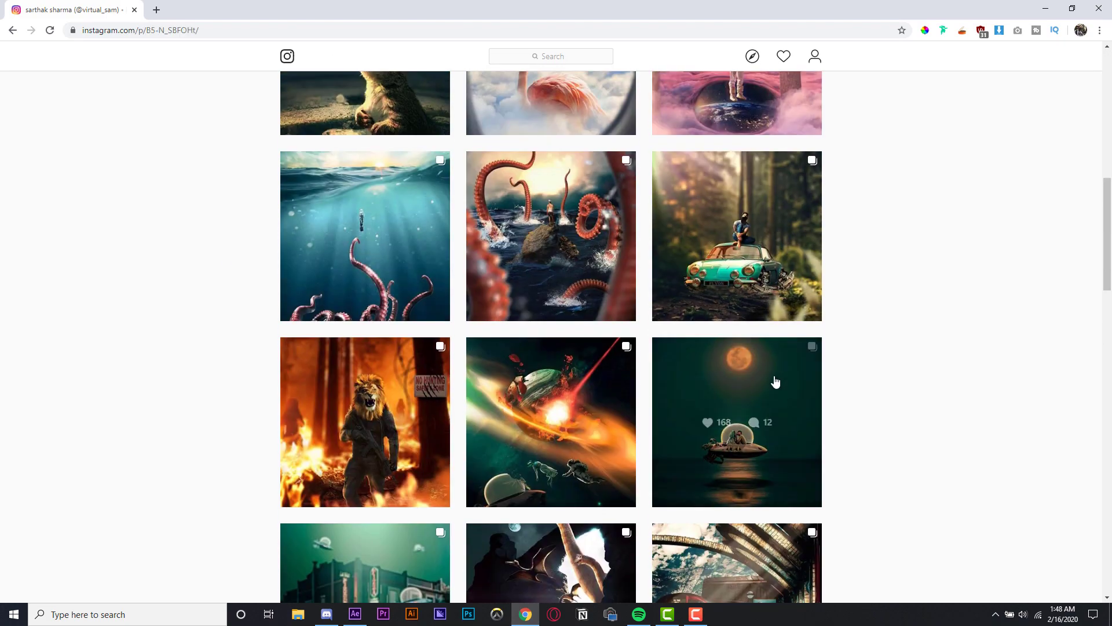
click(695, 370)
click(584, 322)
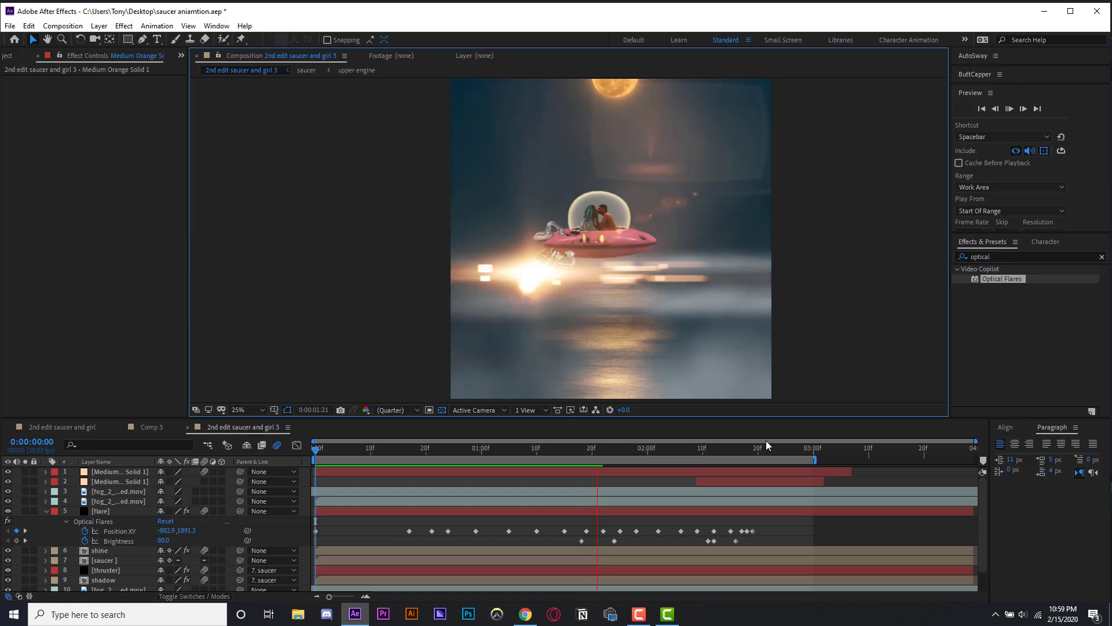